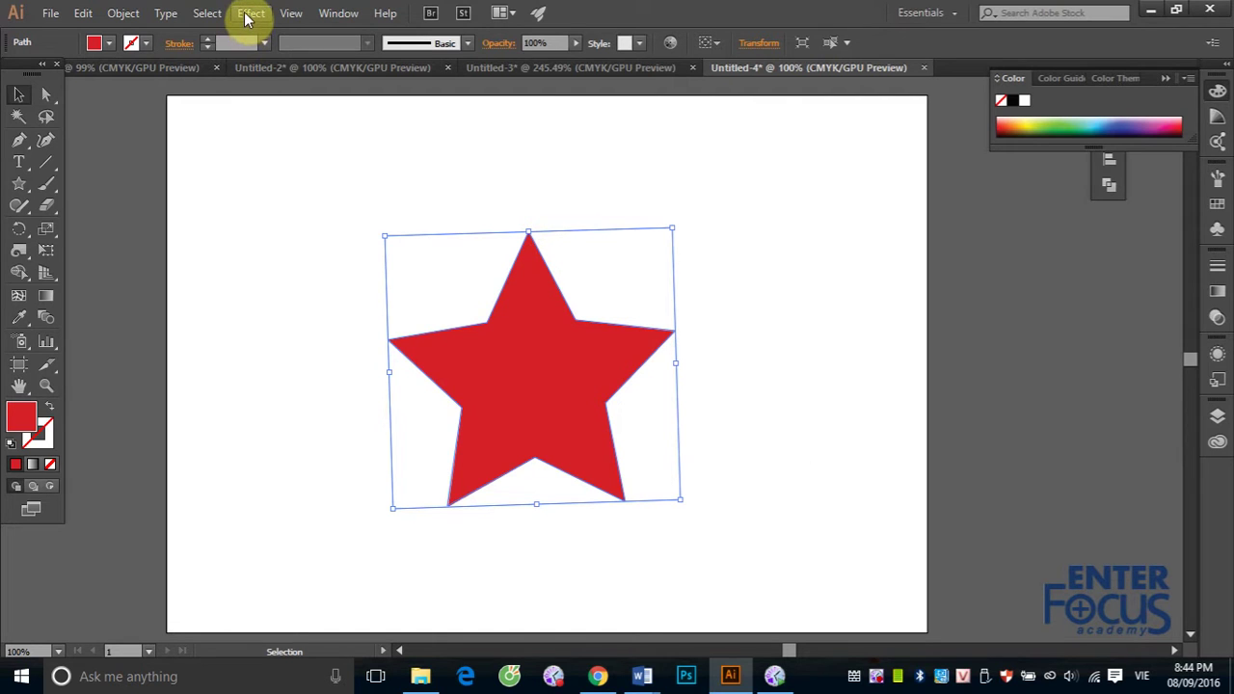
- Open the Effect menu to browse the Distort & Transform effects for the red star
click(248, 18)
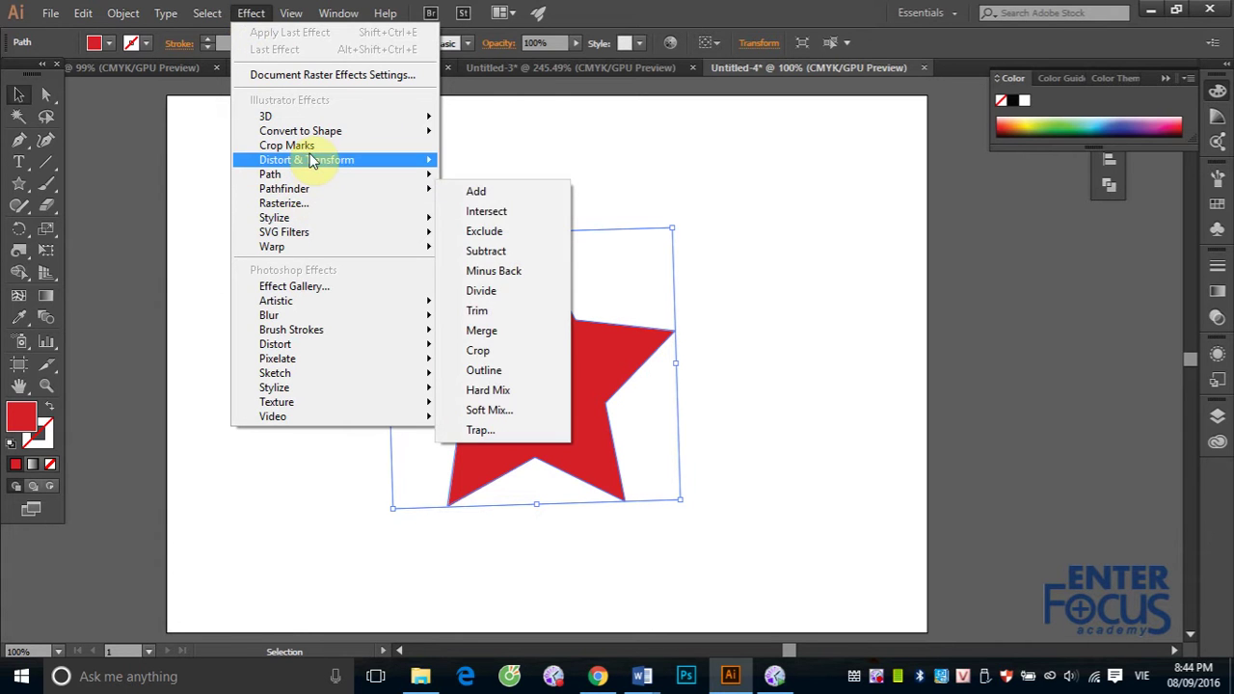
mouse_move(307, 160)
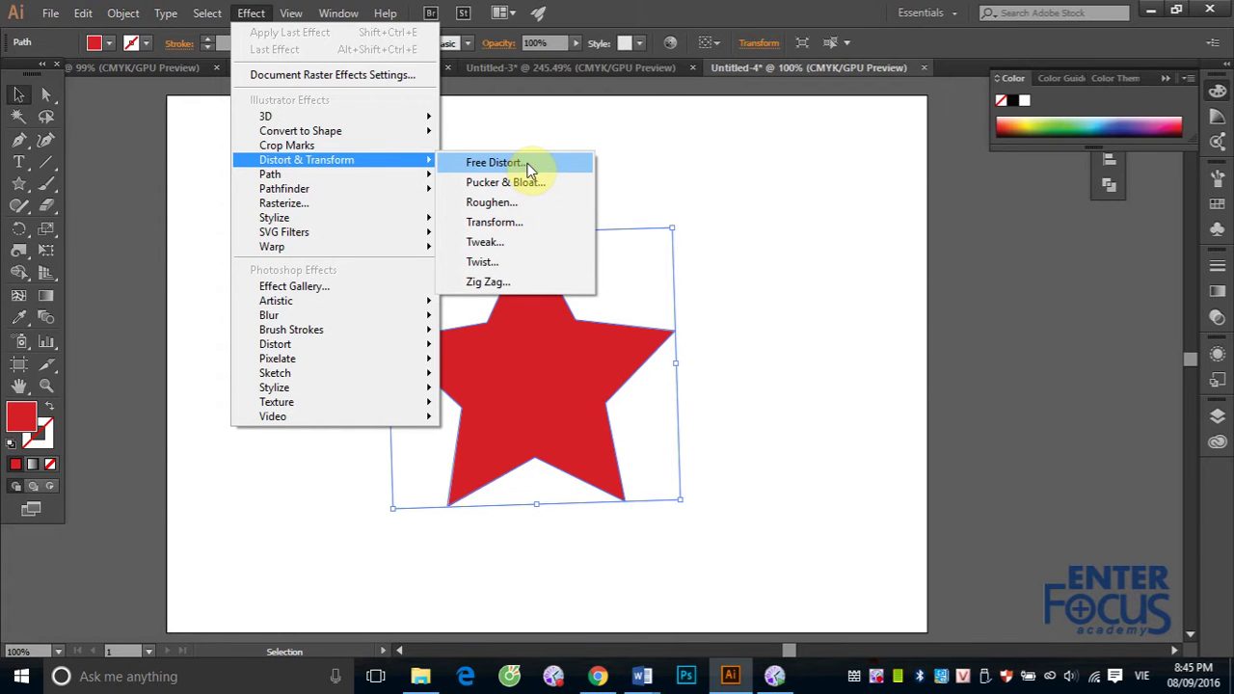
- Apply Free Distort, pulling the top-right handle down and inward so the star leans left
click(530, 171)
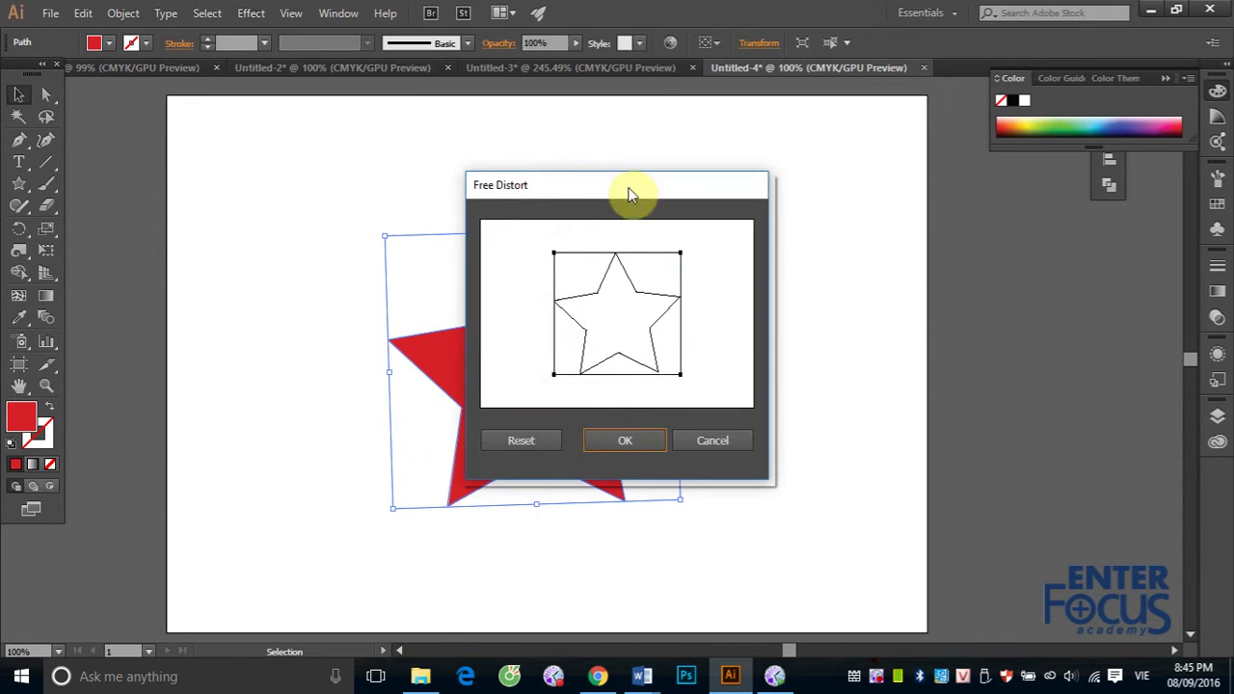
drag(616, 187, 891, 199)
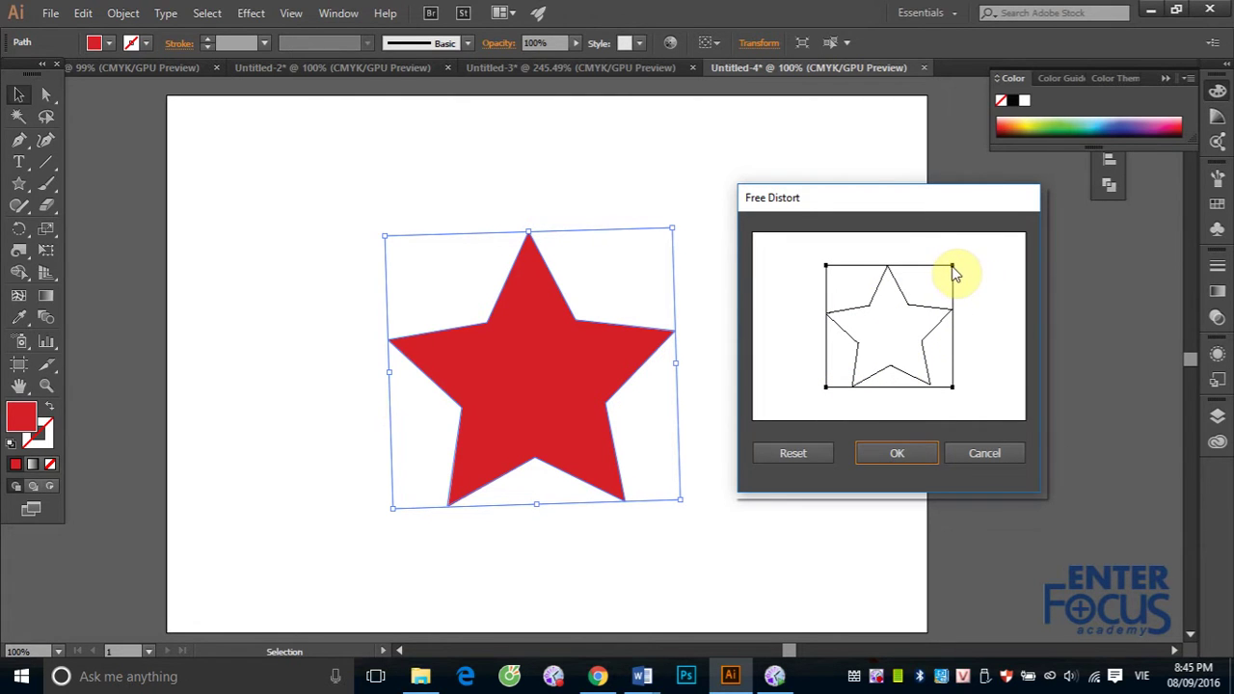
mouse_move(953, 267)
mouse_down()
mouse_move(882, 248)
mouse_move(897, 338)
mouse_up()
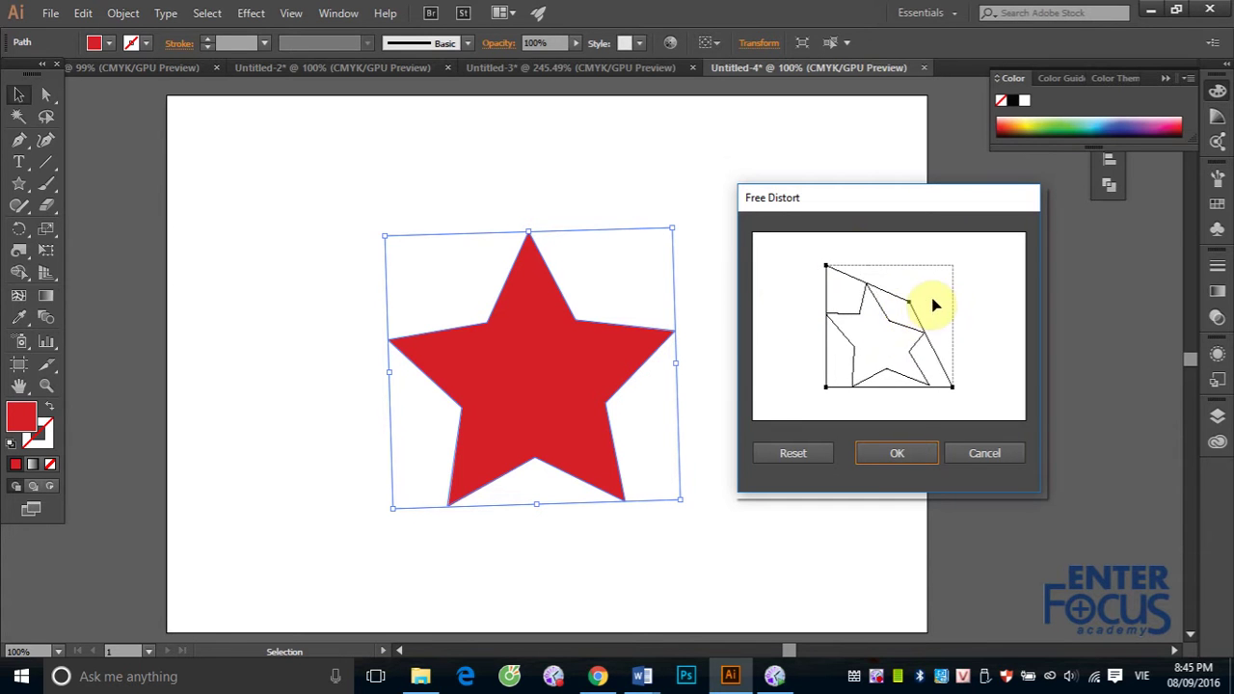
drag(897, 338, 916, 313)
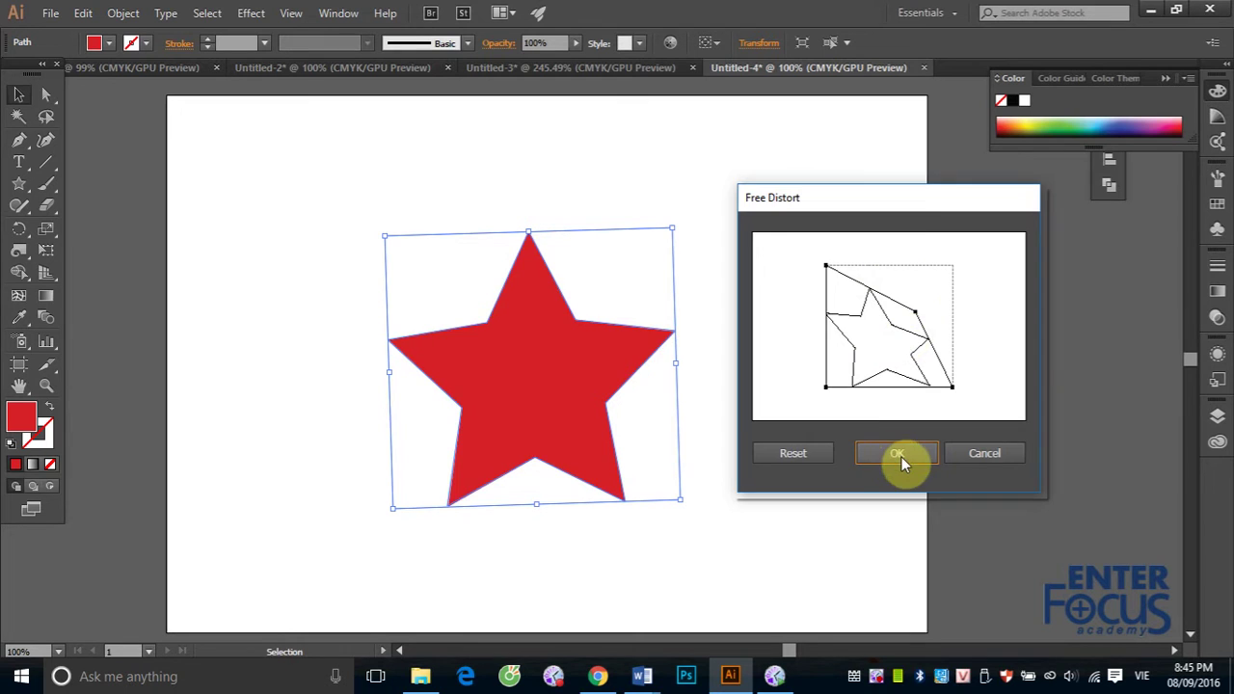
click(868, 455)
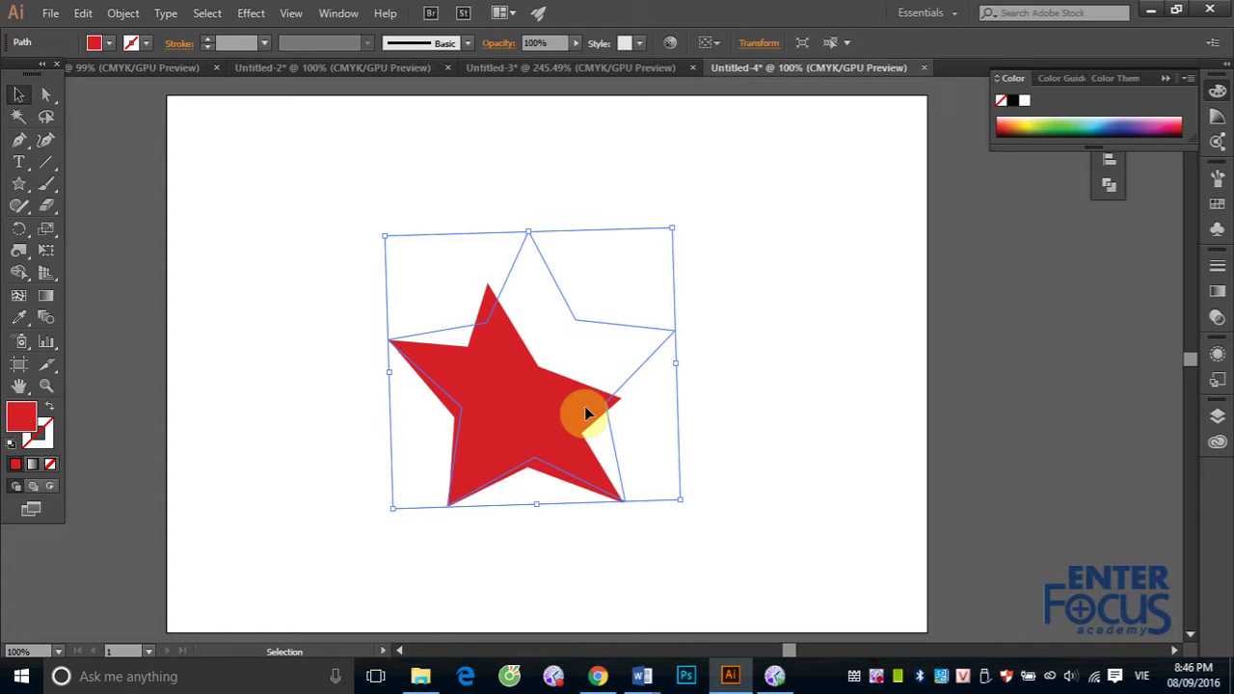
- Deselect to view the distorted star, then select it again
click(859, 314)
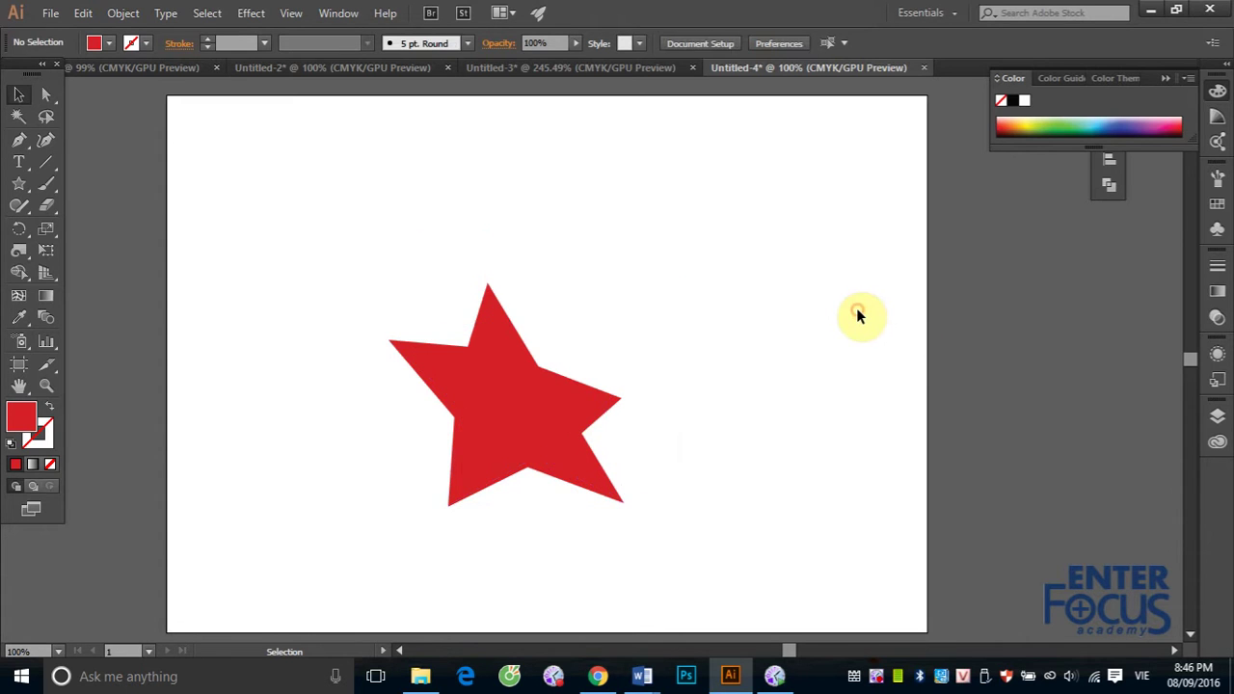
click(536, 375)
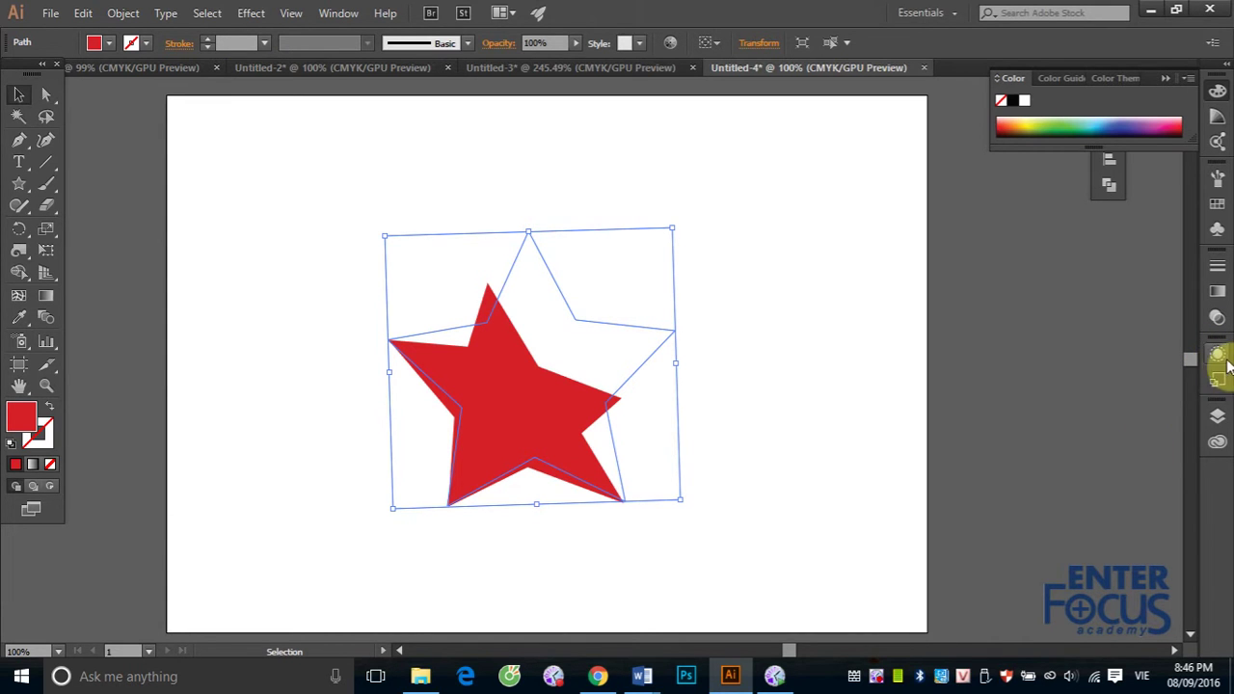
- Expand the star's Appearance list, toggle Free Distort's visibility, and reopen its settings
click(1218, 354)
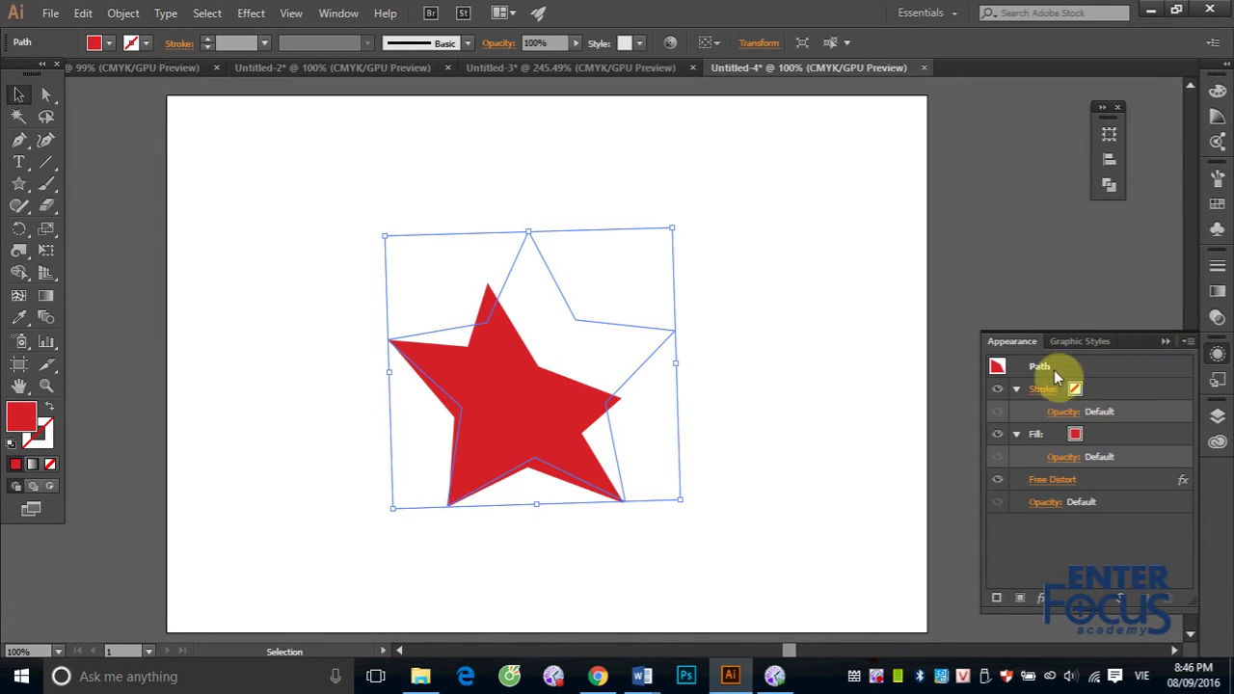
click(534, 386)
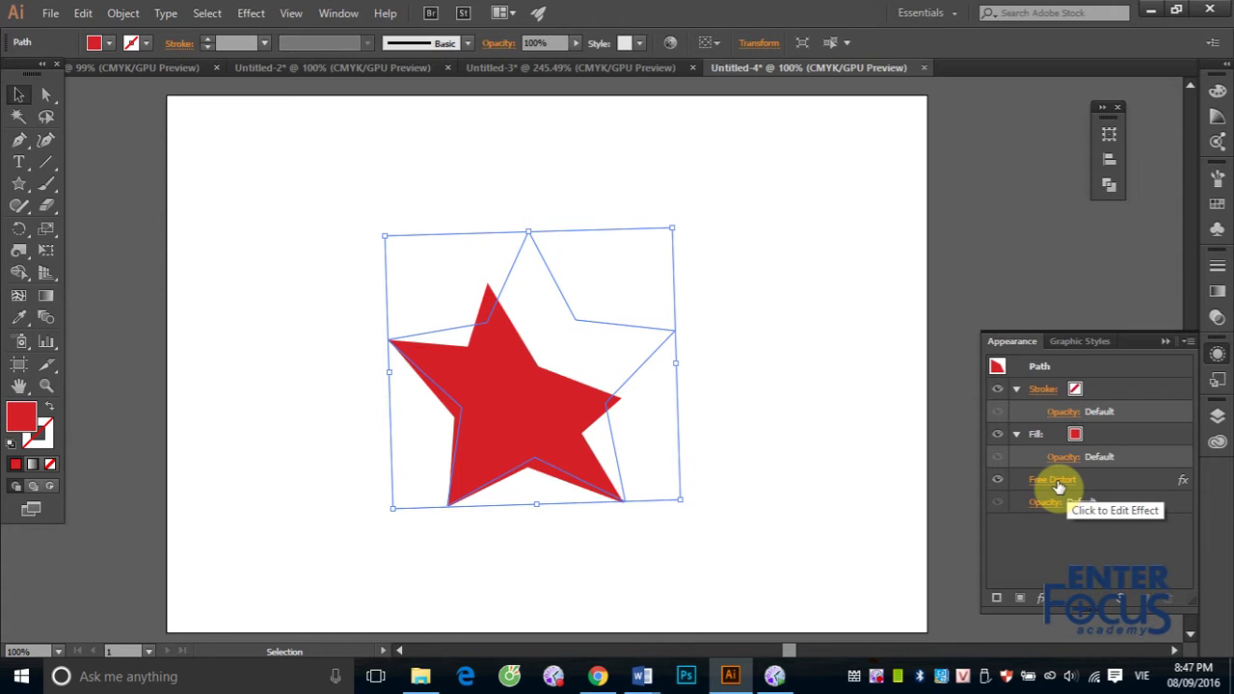
click(998, 480)
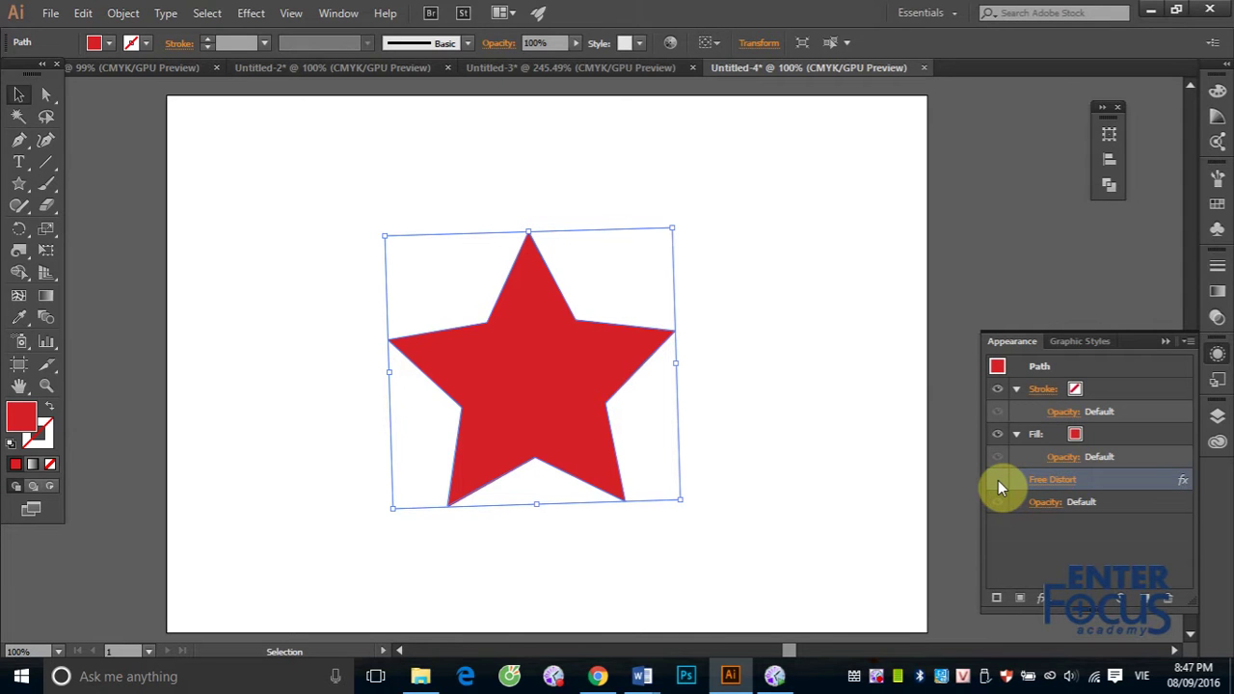
click(998, 481)
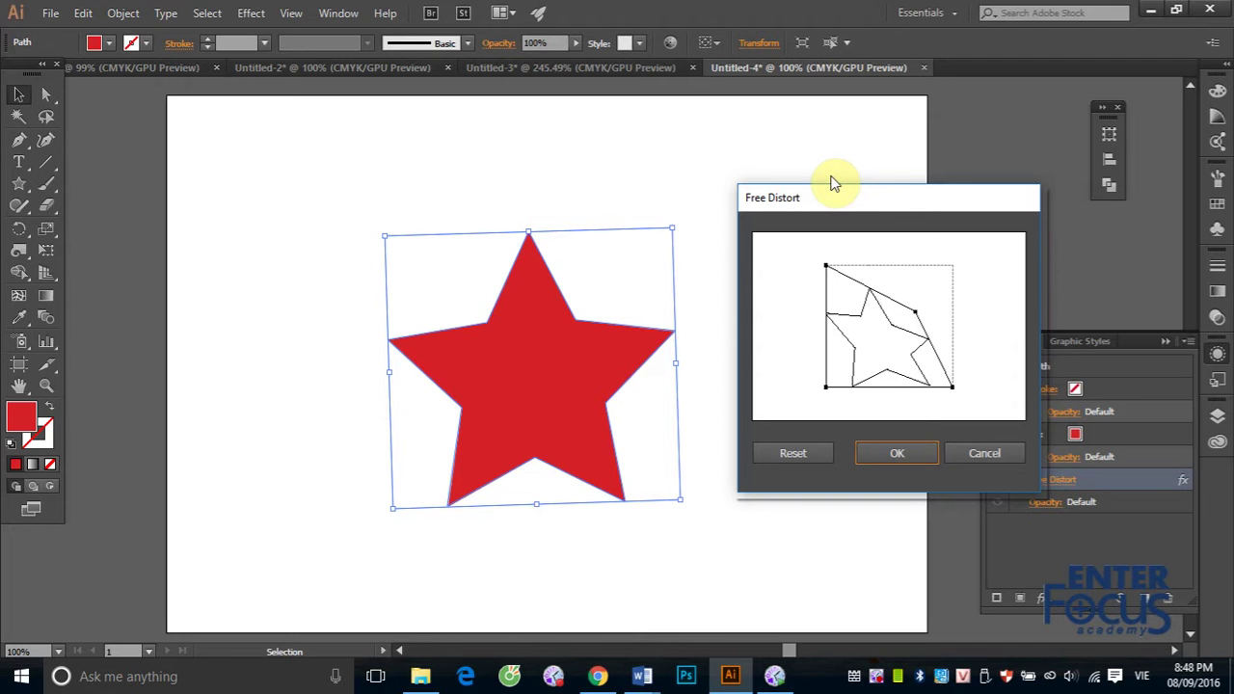
- Cross the Free Distort top-left and top-right handles into an hourglass shape and apply
drag(858, 203, 820, 193)
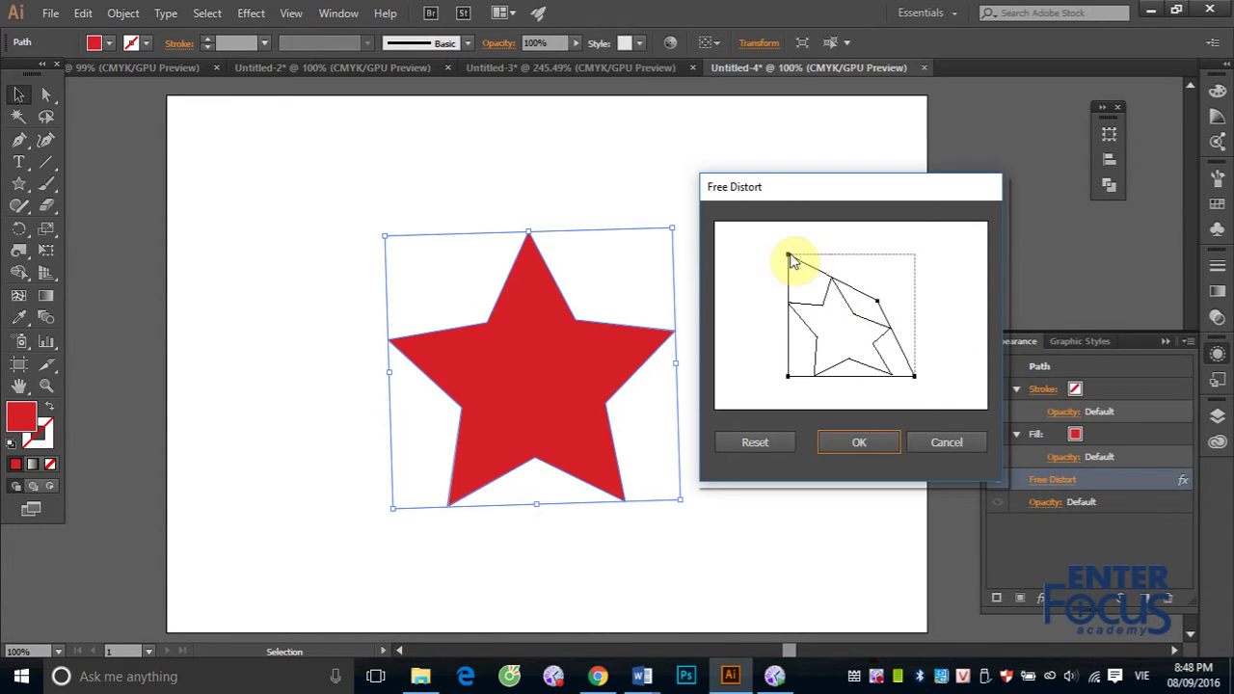
drag(789, 256, 970, 305)
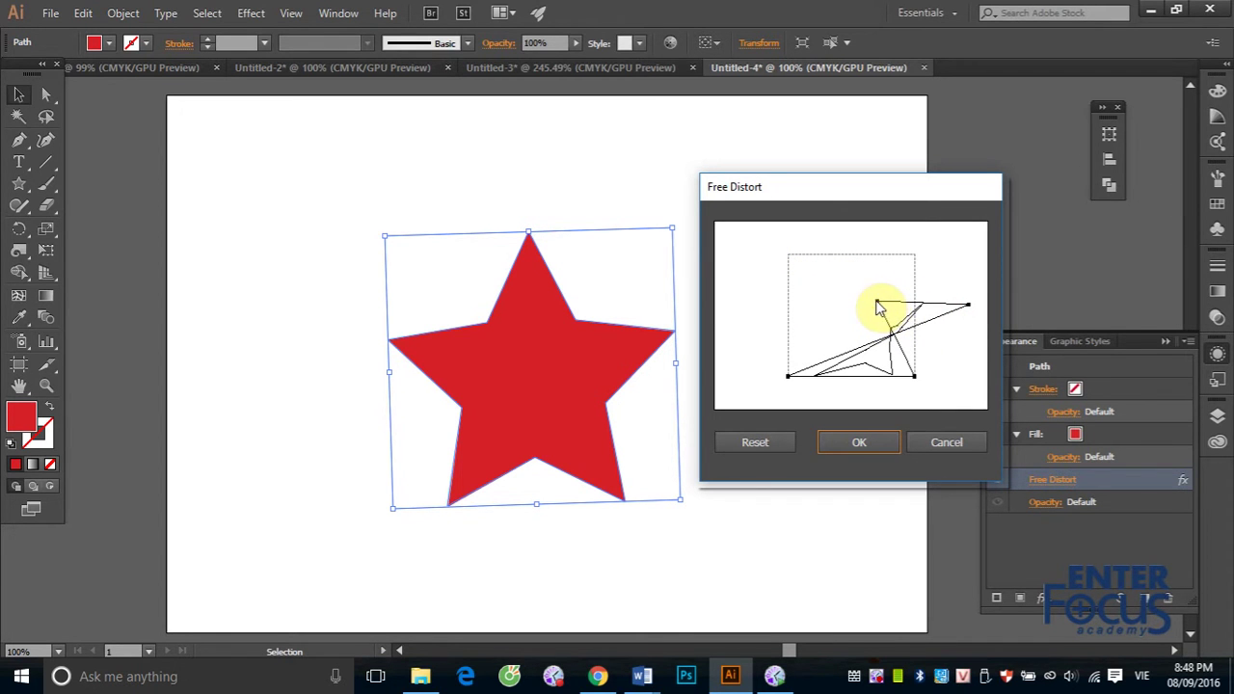
drag(877, 307, 763, 276)
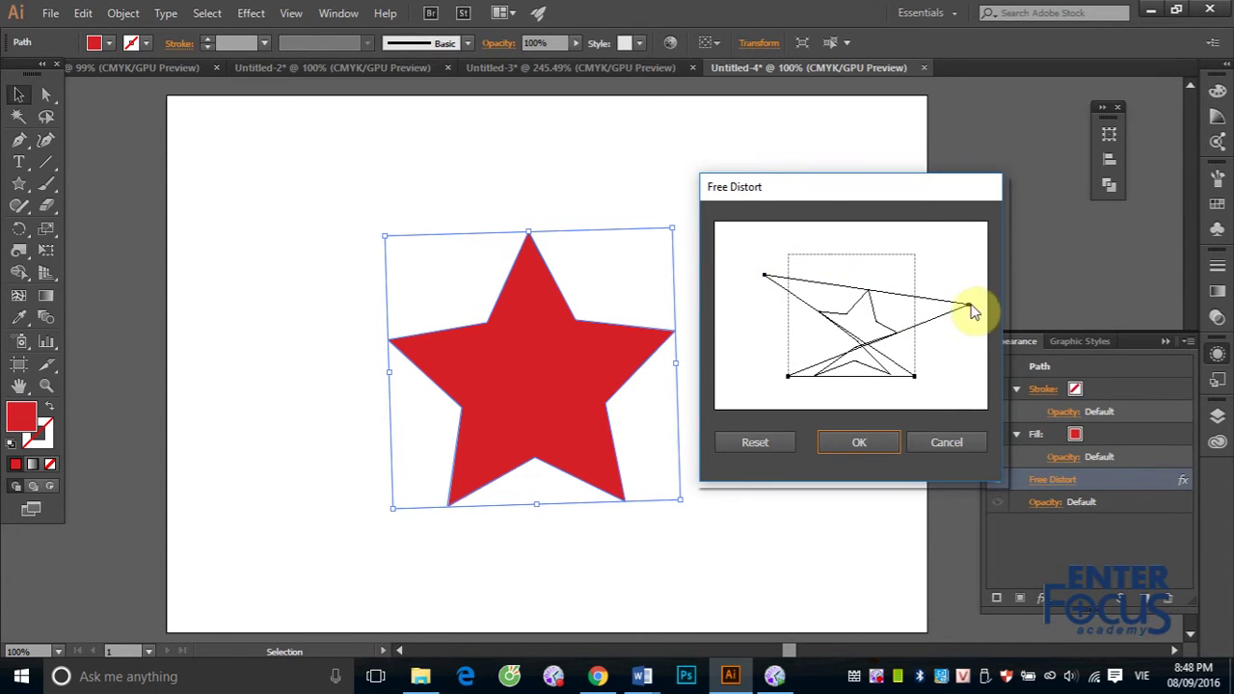
drag(973, 311, 947, 271)
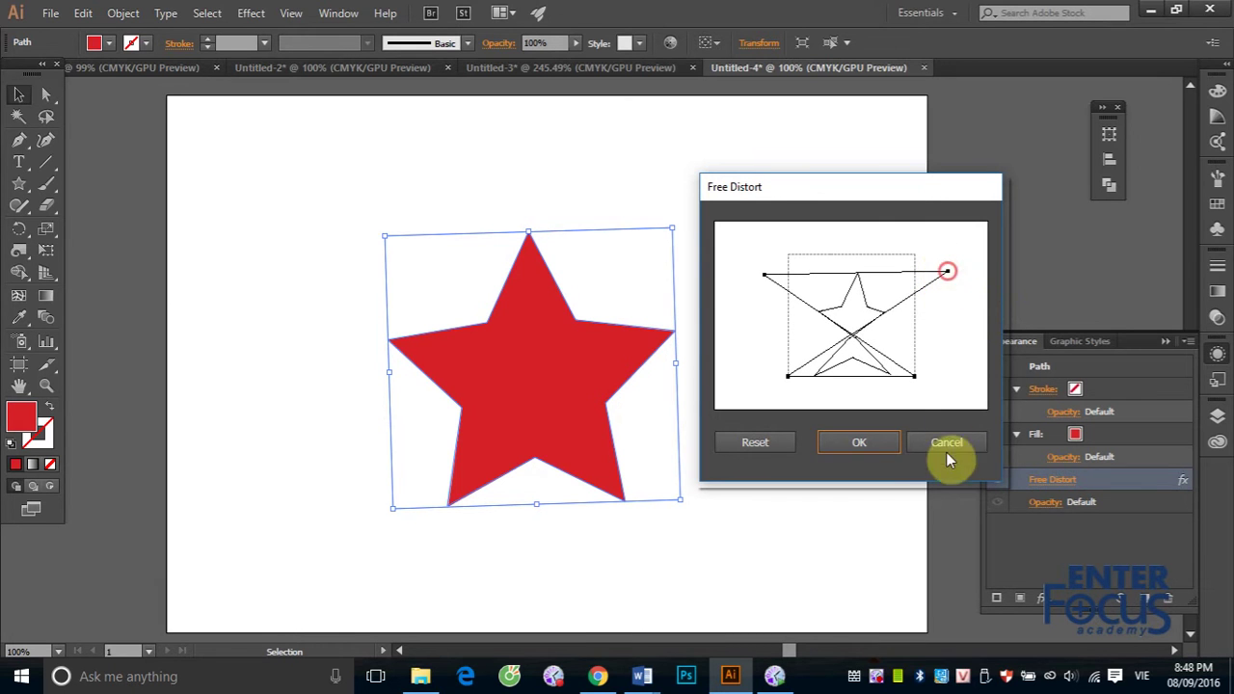
click(868, 446)
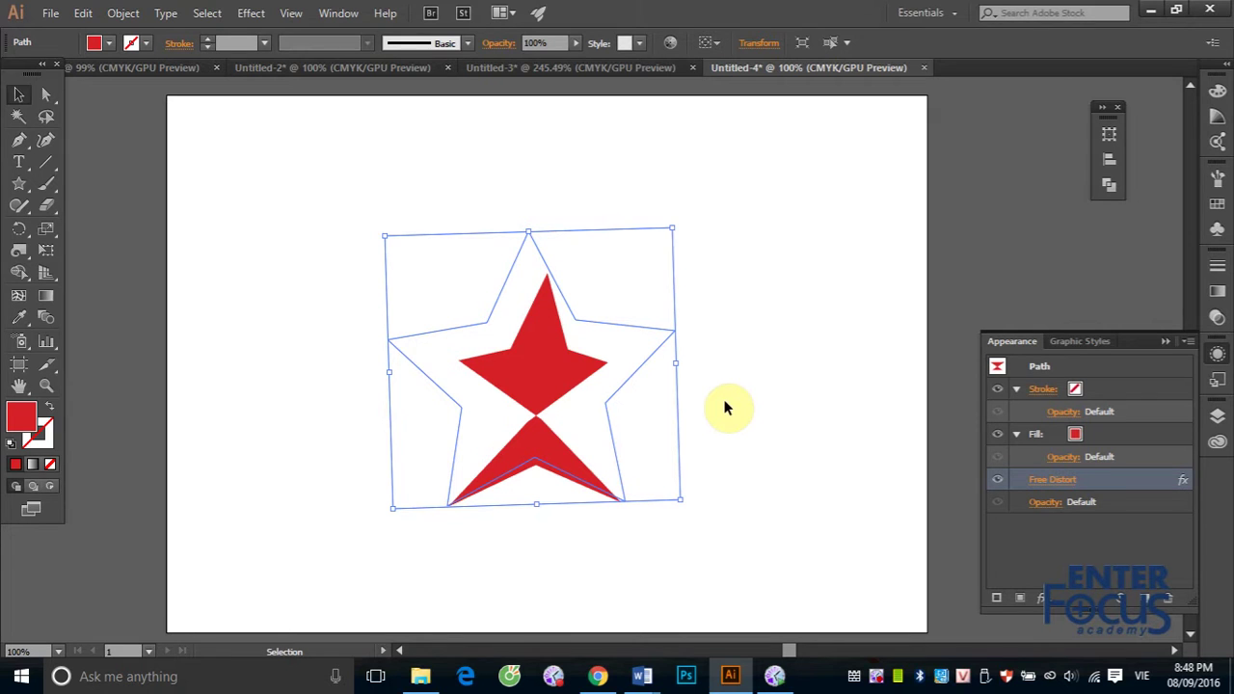
- Reselect the star and delete Free Distort from its Appearance list
click(901, 382)
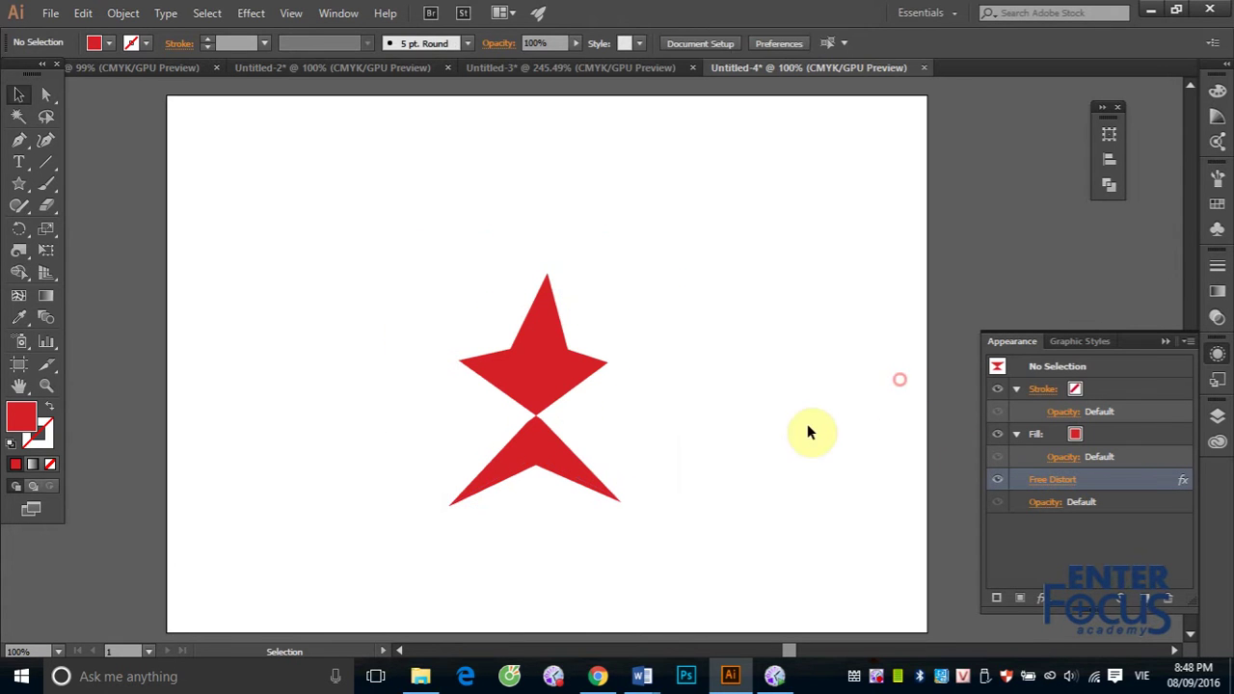
click(577, 366)
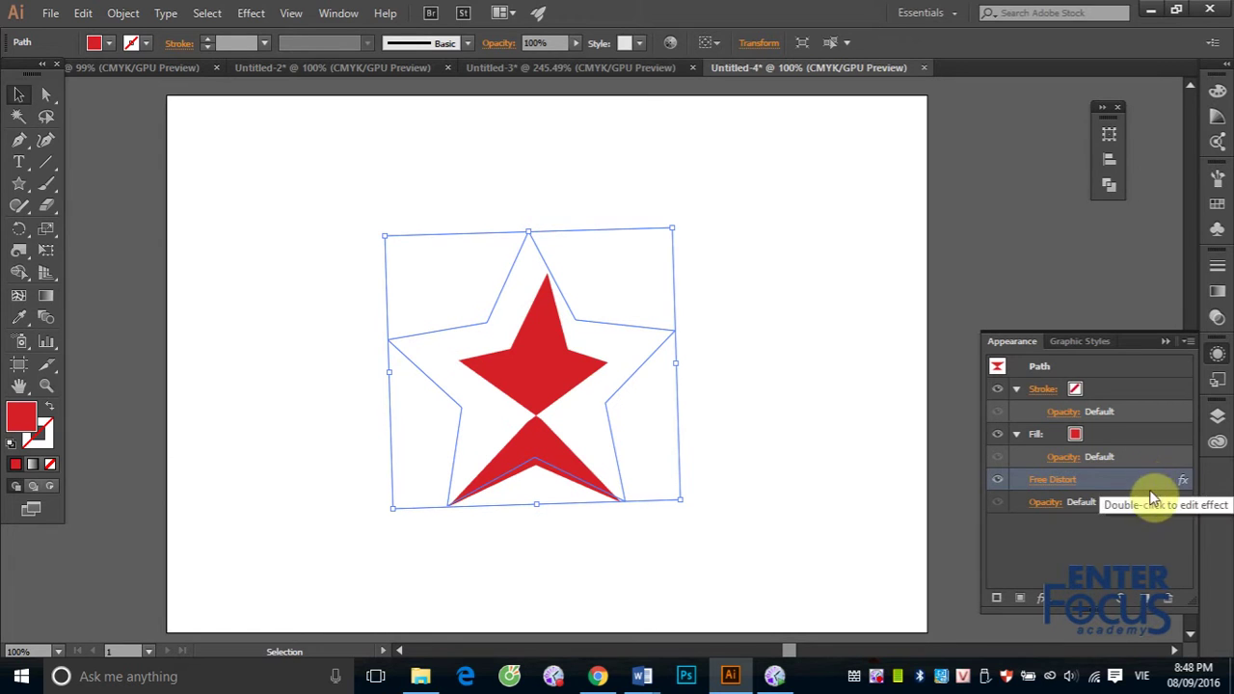
click(1167, 599)
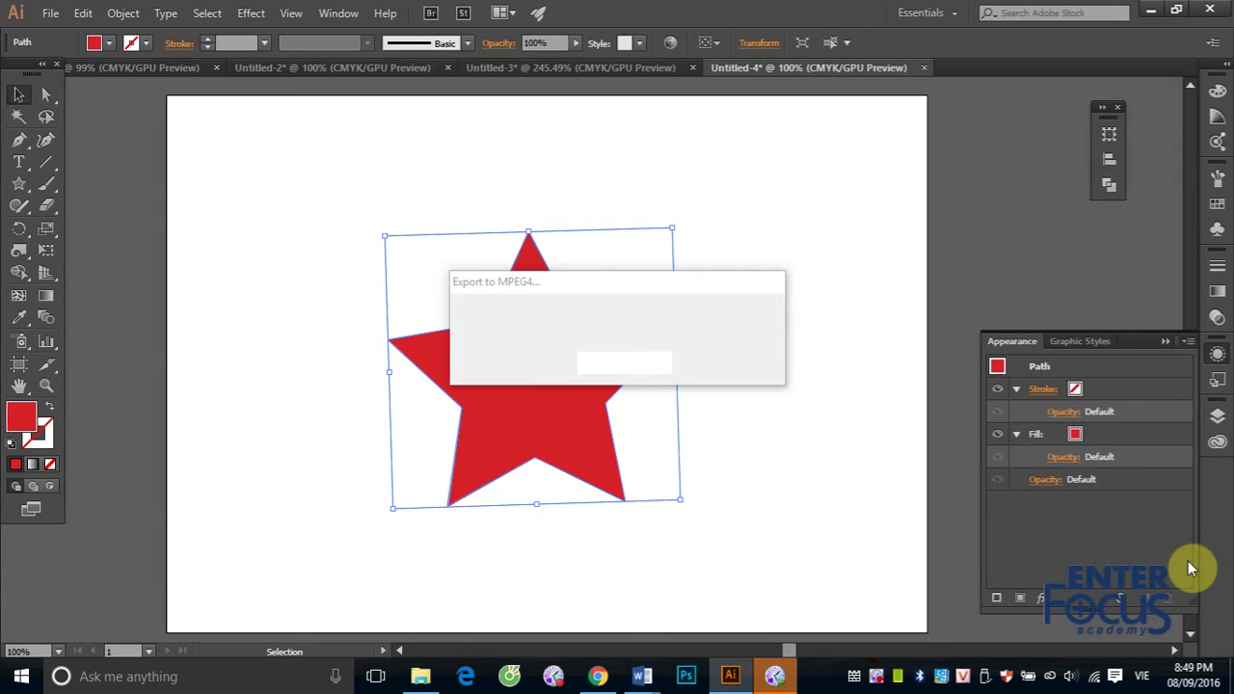
click(863, 542)
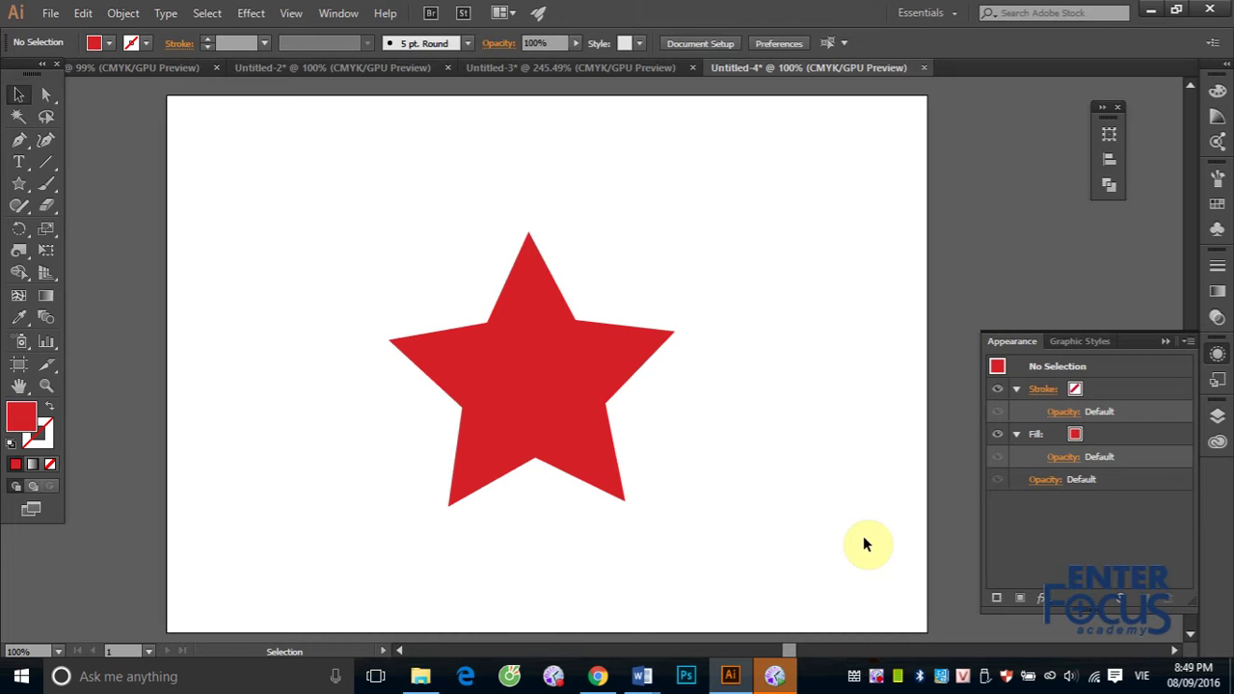
- Preview Pucker & Bloat on the star, trying a bloat, then puckering to -102% spikes
click(578, 446)
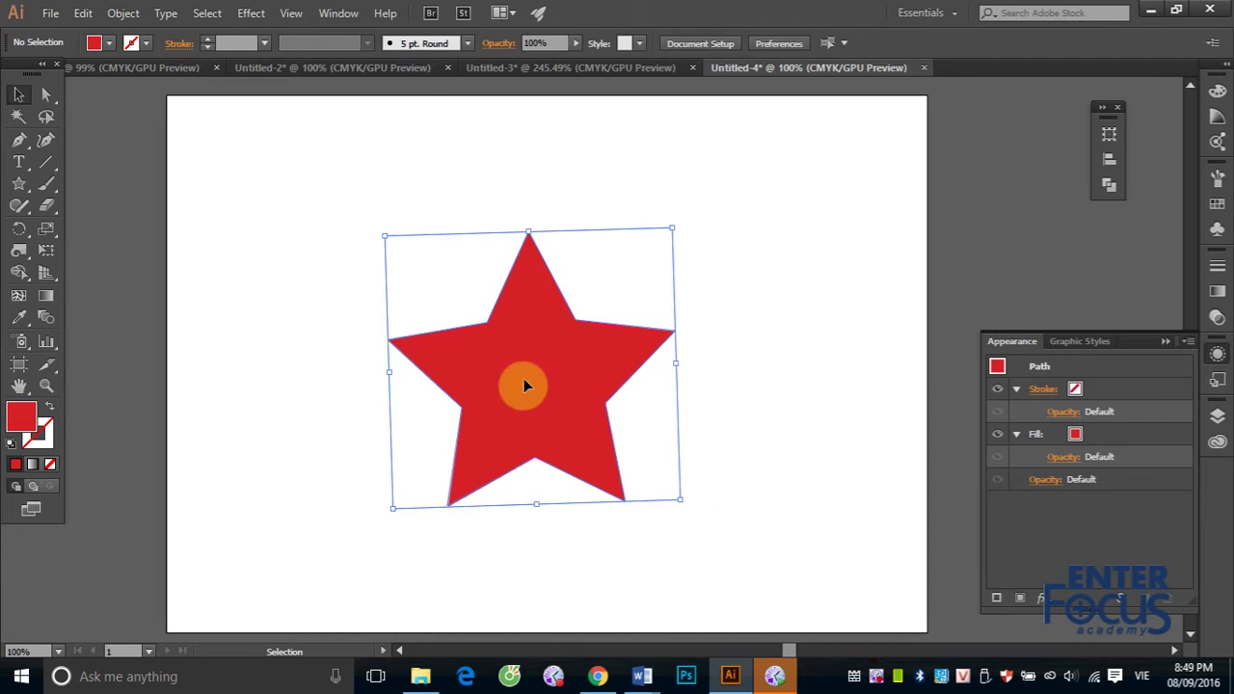
click(252, 14)
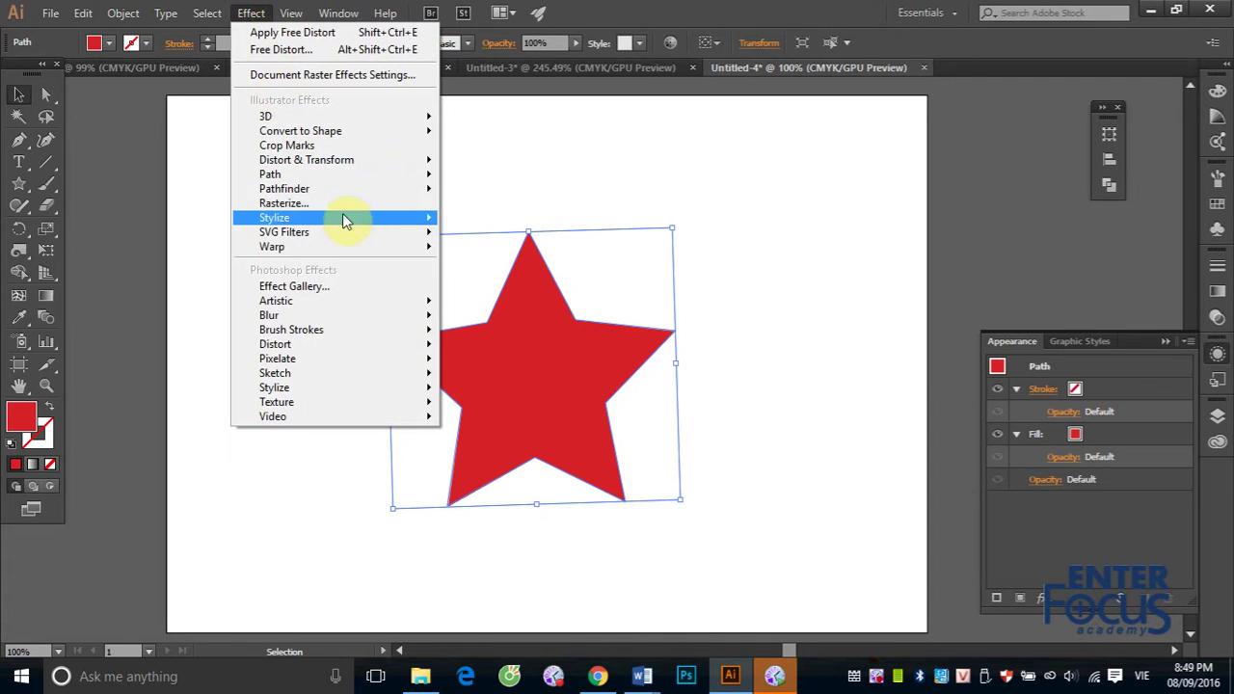
mouse_move(307, 160)
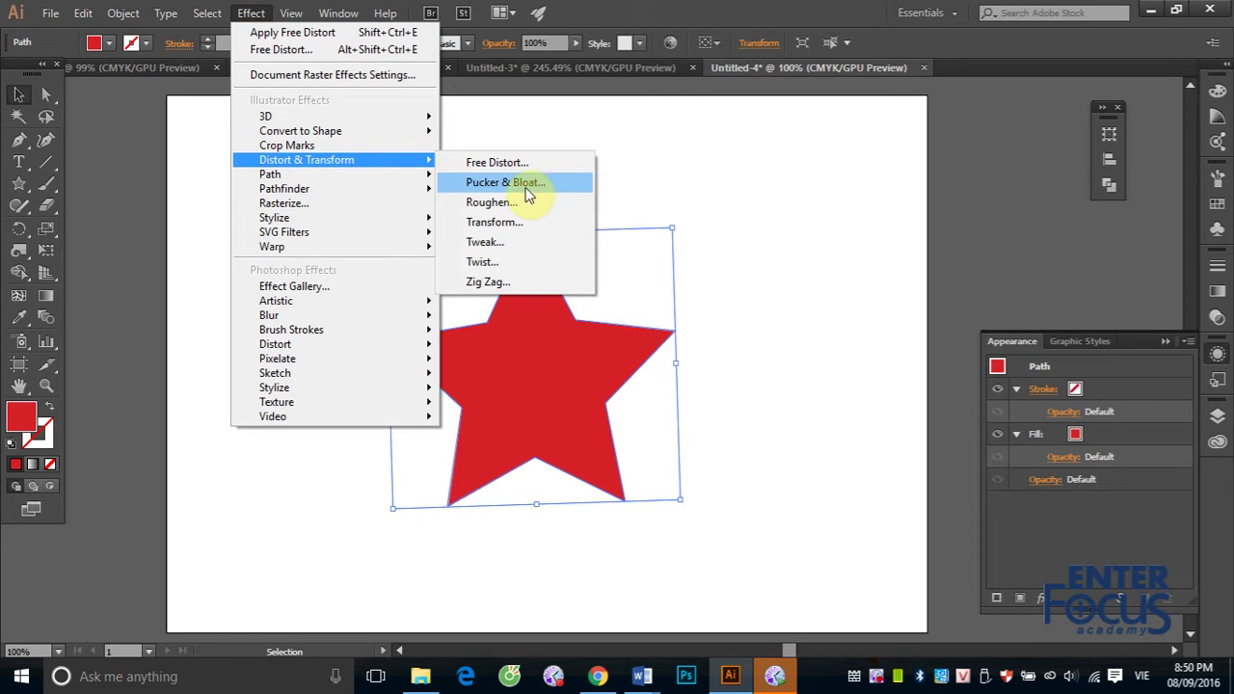
click(526, 182)
drag(681, 275, 922, 179)
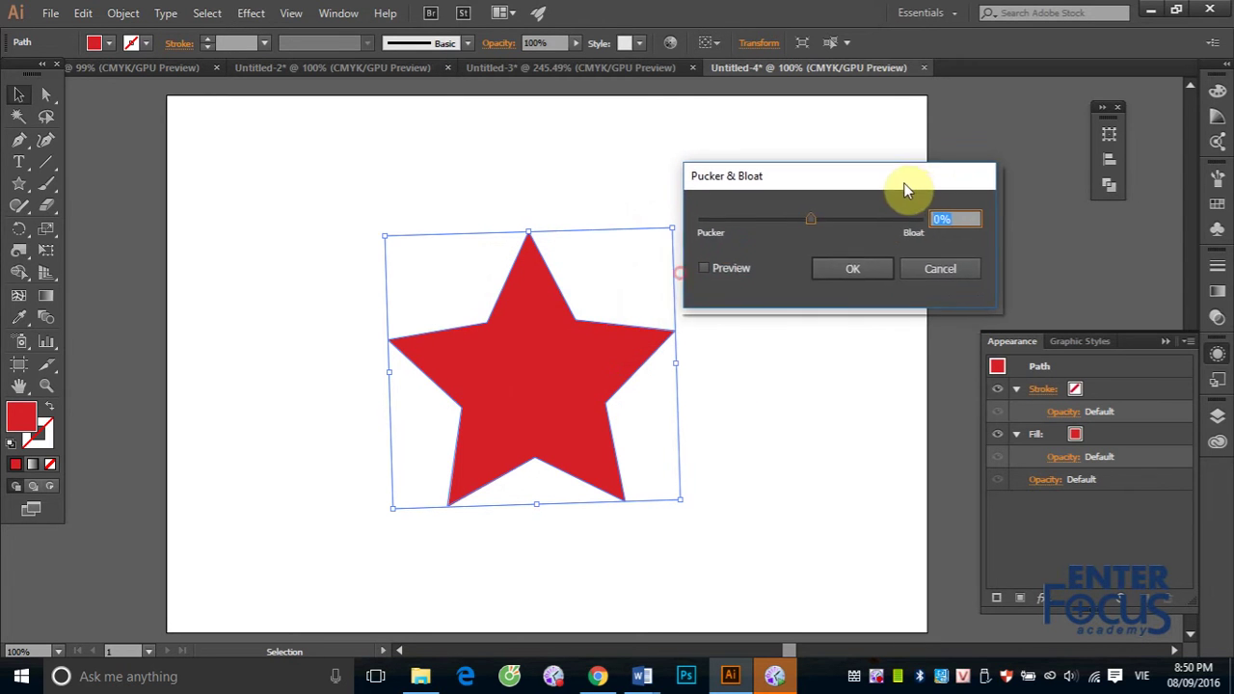
click(723, 261)
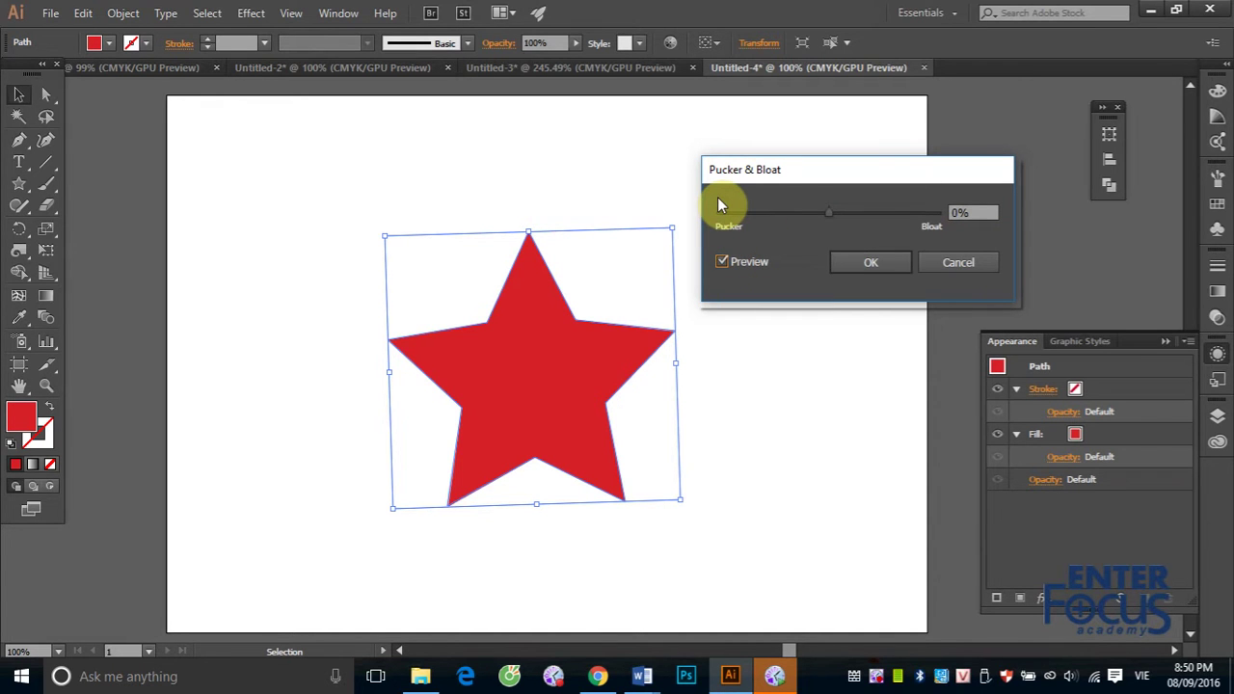
mouse_move(831, 211)
mouse_down()
mouse_move(861, 212)
mouse_move(788, 211)
mouse_move(845, 211)
mouse_up()
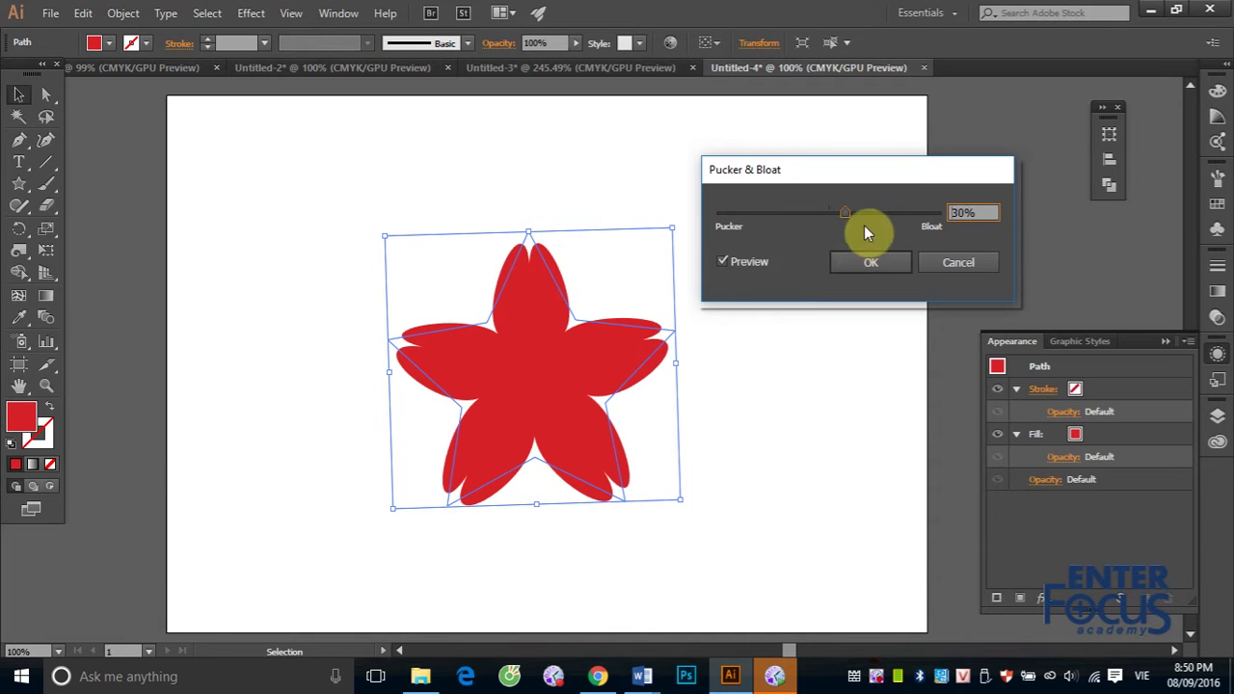
mouse_move(845, 212)
mouse_down()
mouse_move(828, 213)
mouse_move(858, 215)
mouse_up()
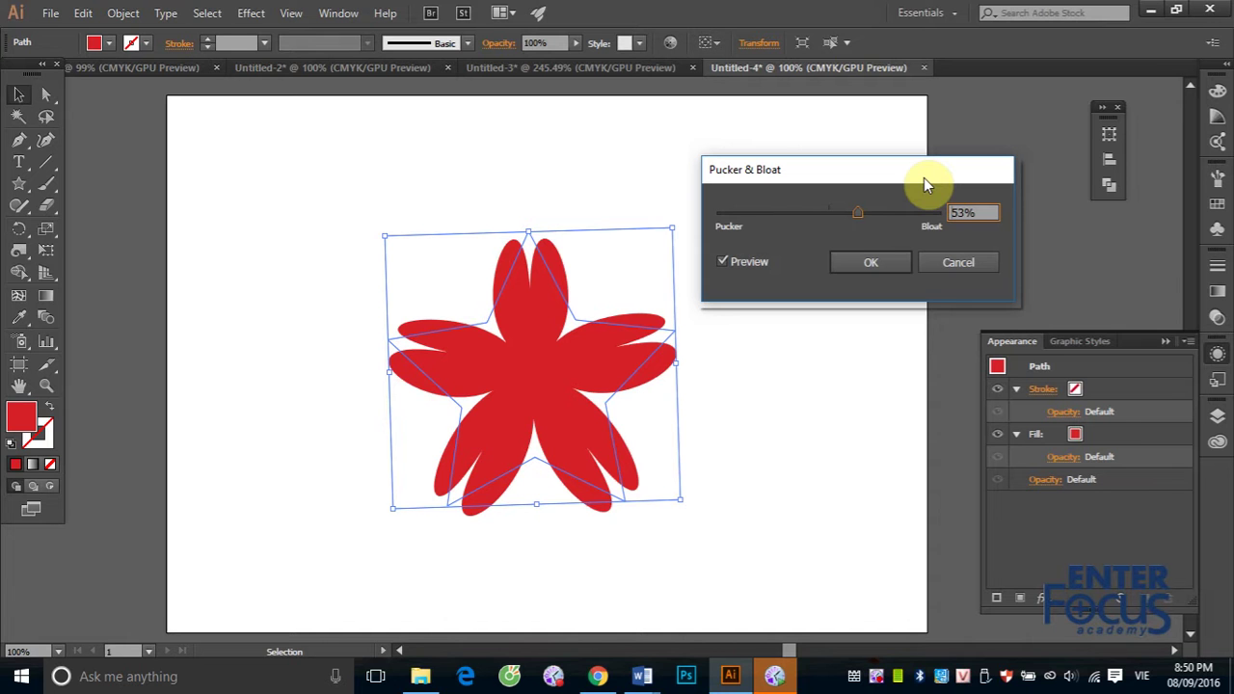
drag(858, 211, 801, 214)
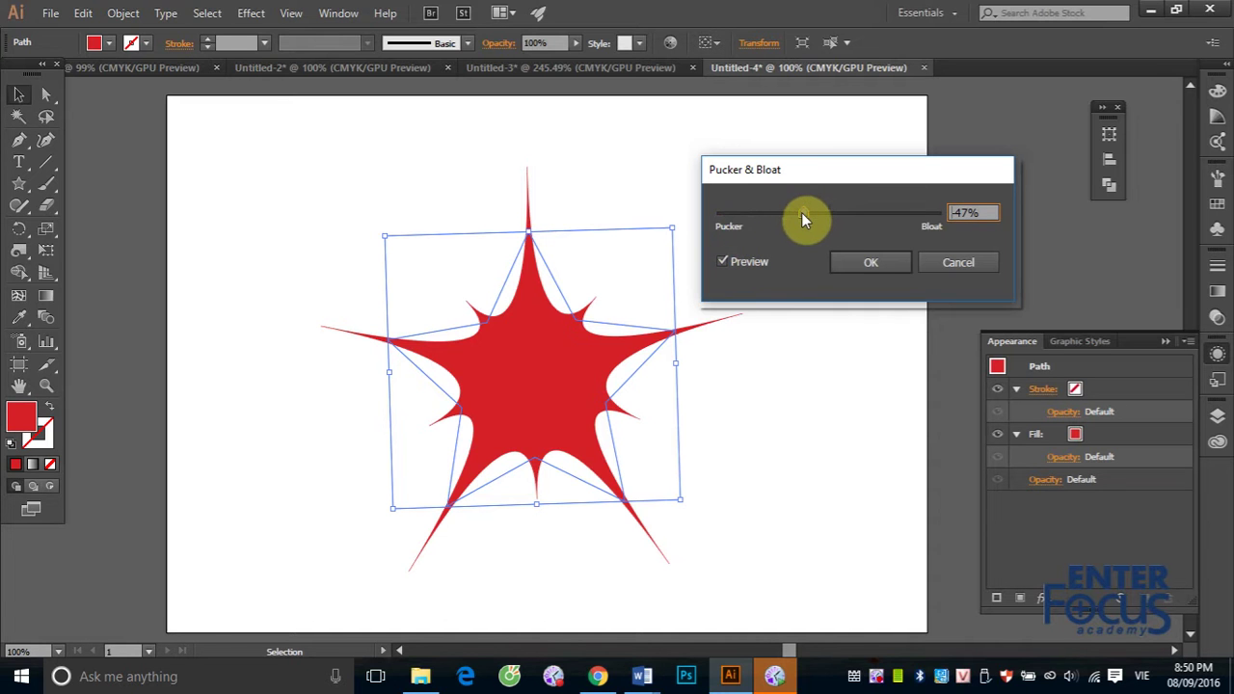
mouse_move(797, 209)
mouse_down()
mouse_move(764, 213)
mouse_move(865, 215)
mouse_move(772, 223)
mouse_up()
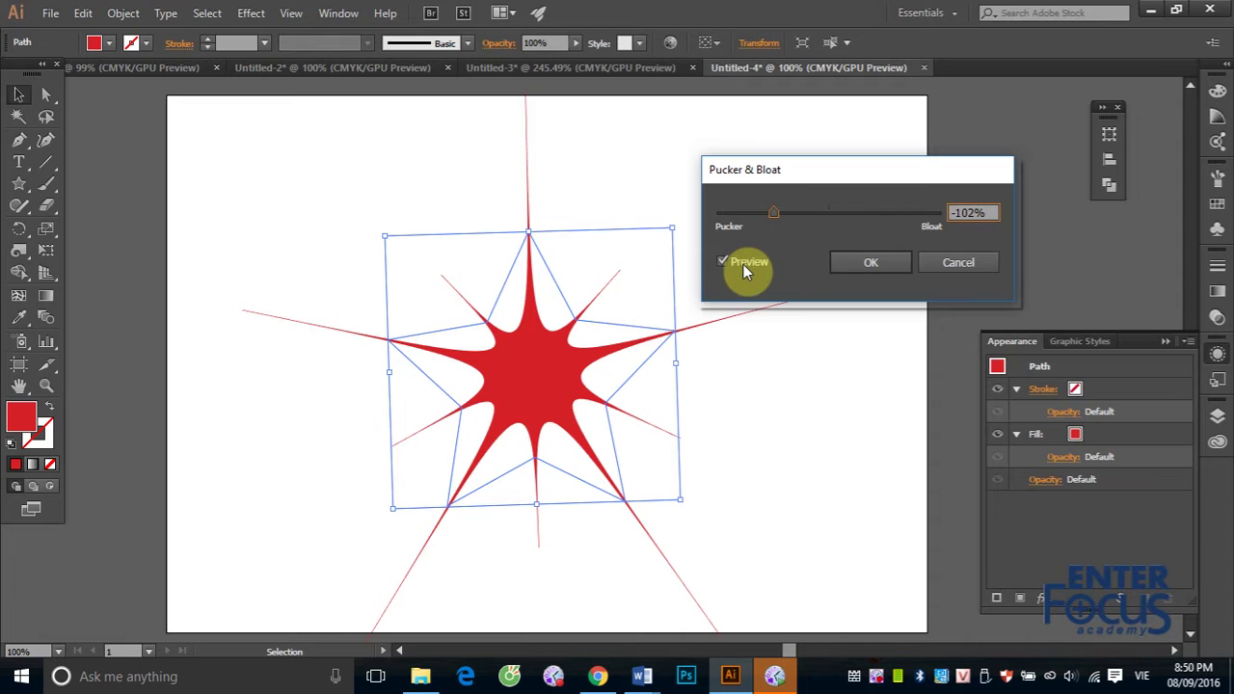
- Confirm the -102% pucker and check the result by deselecting and reselecting the star
click(863, 264)
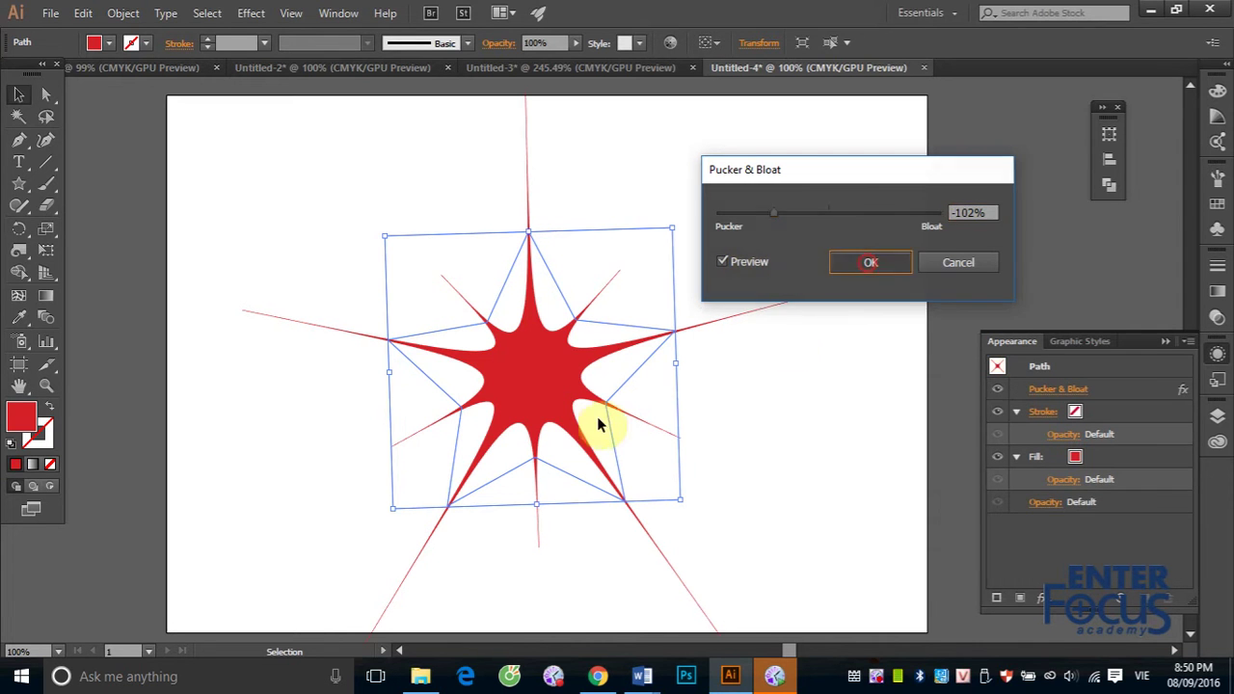
click(832, 247)
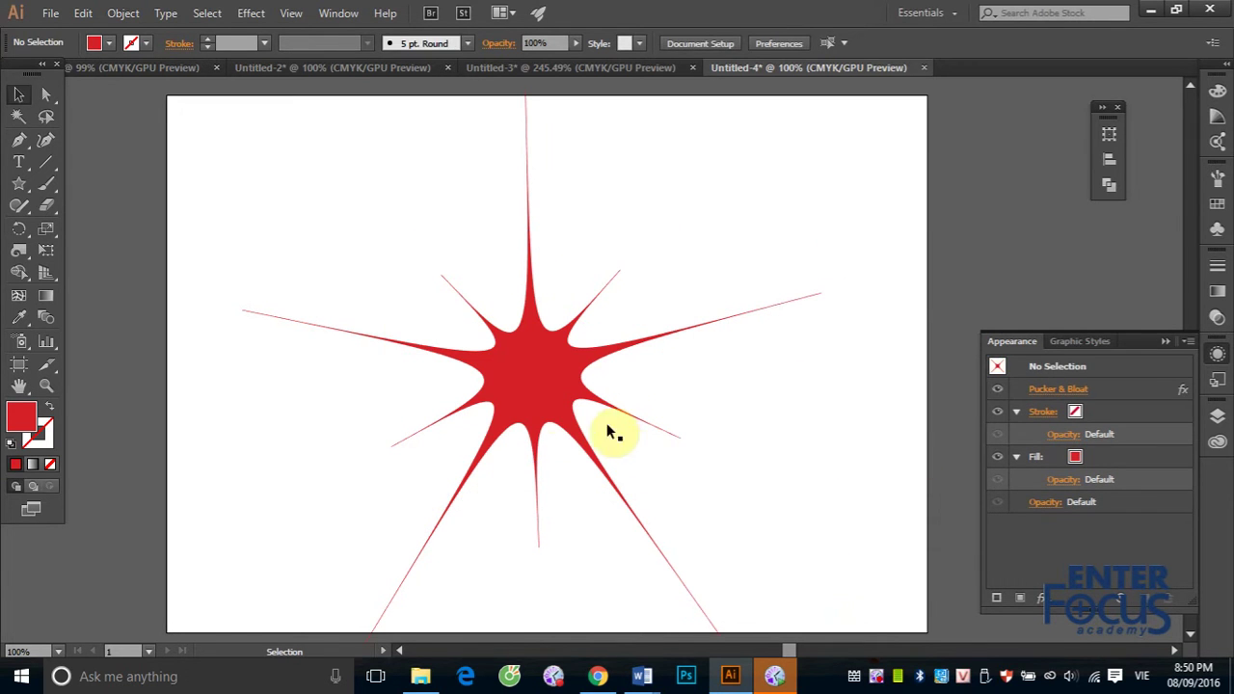
click(547, 397)
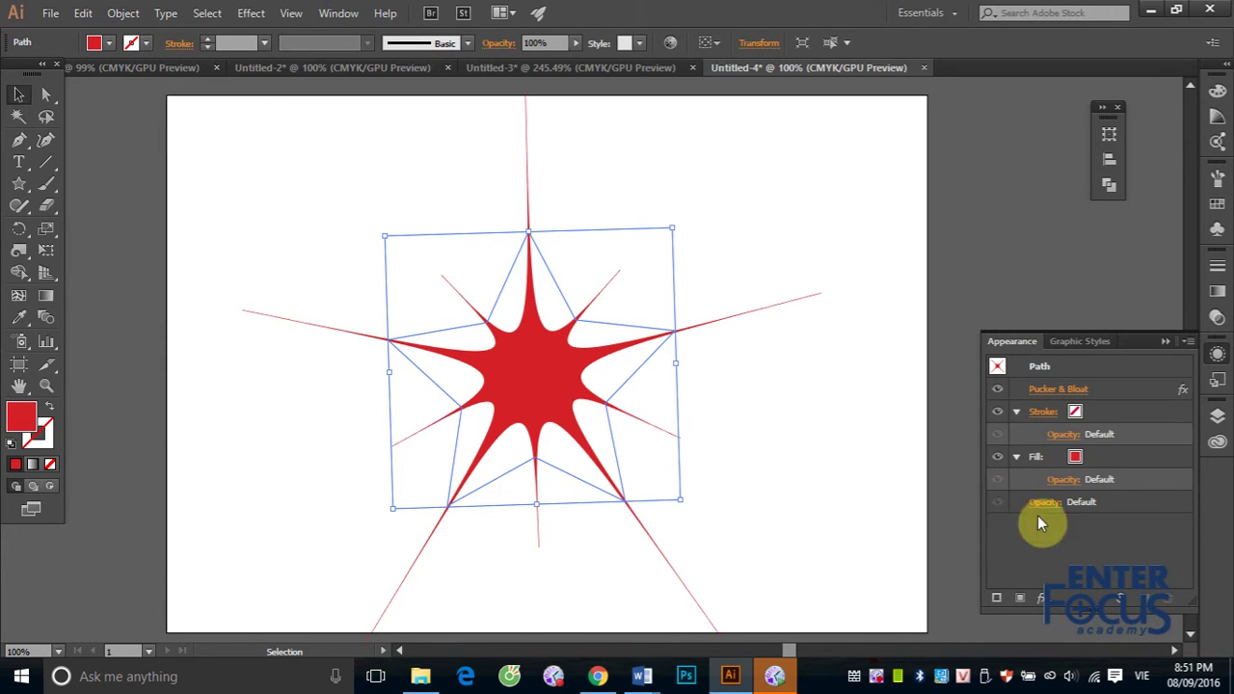
click(721, 377)
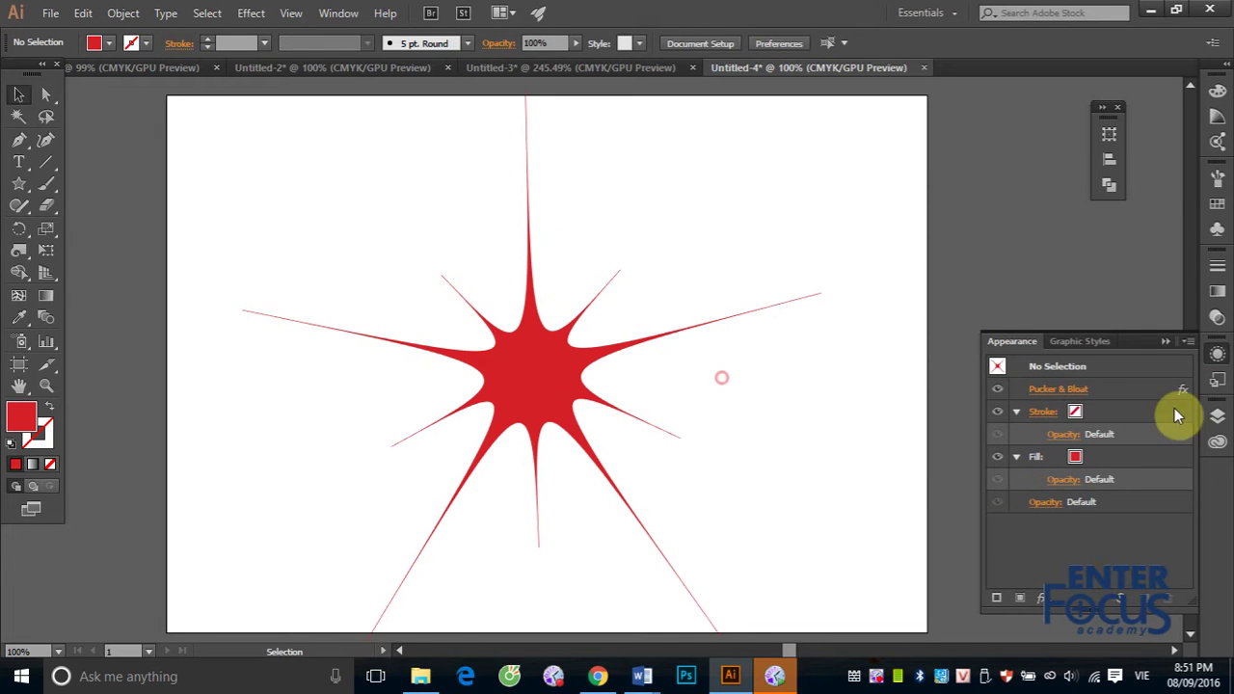
click(1166, 341)
click(541, 363)
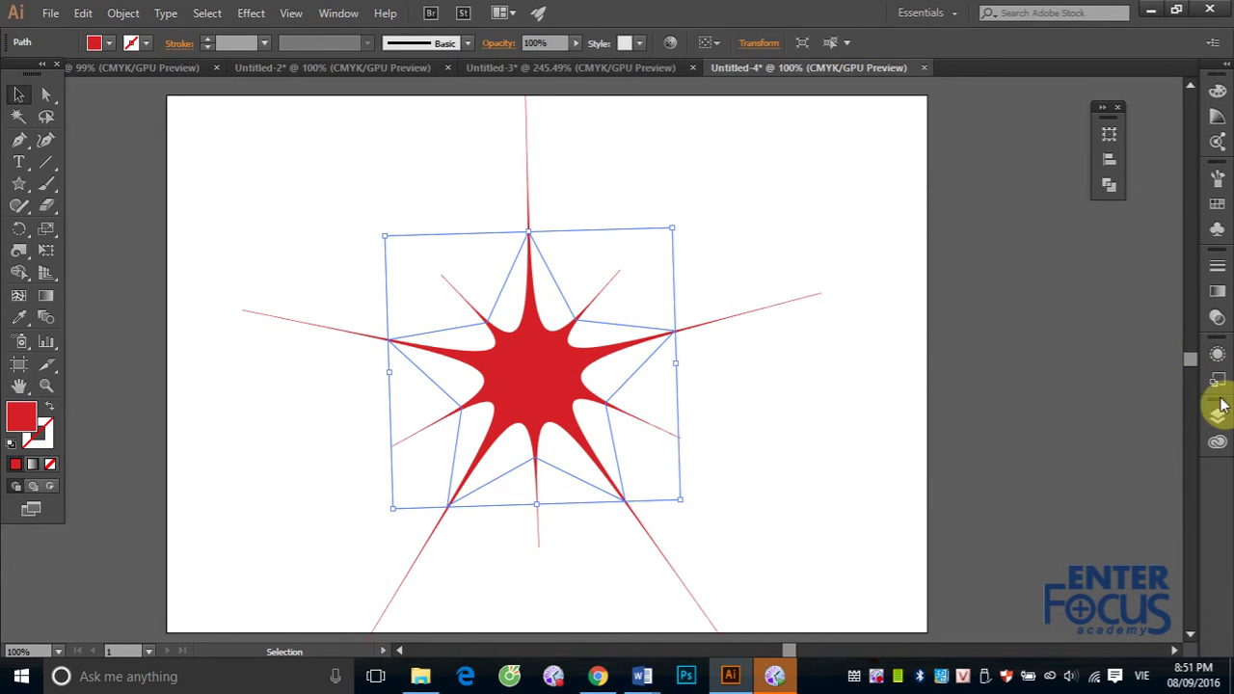
- Expand the star's Appearance list and toggle Pucker & Bloat visibility off and on
click(1218, 354)
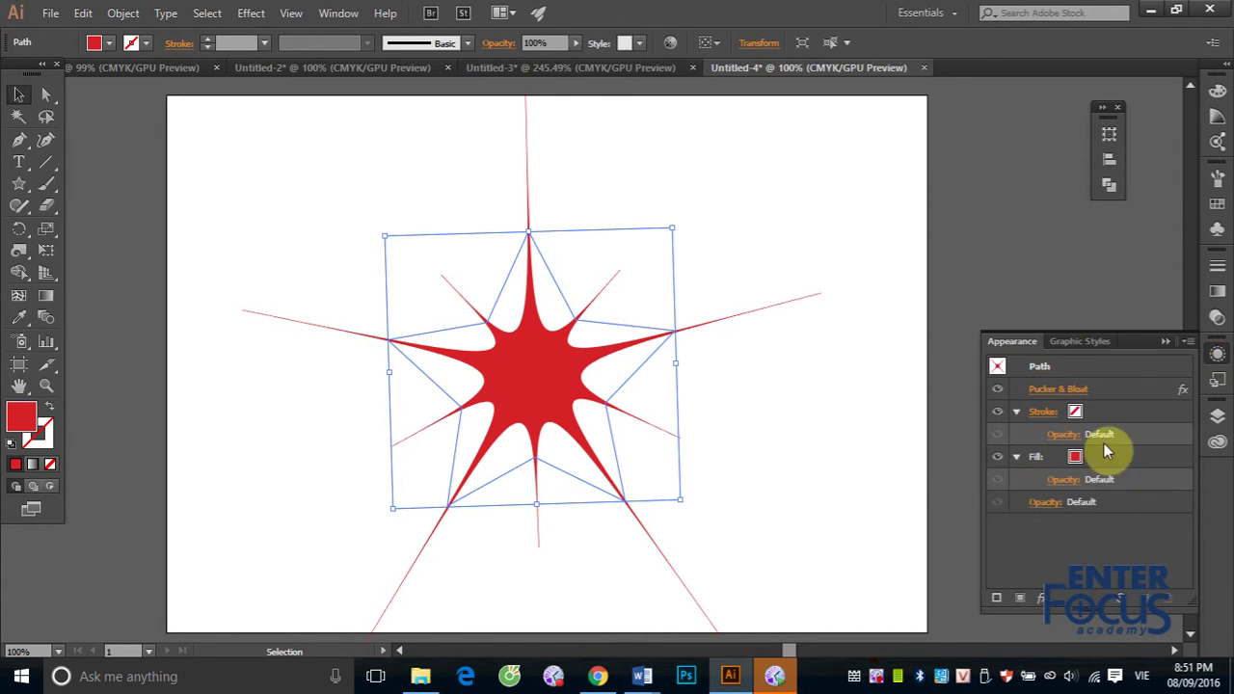
click(998, 390)
click(997, 390)
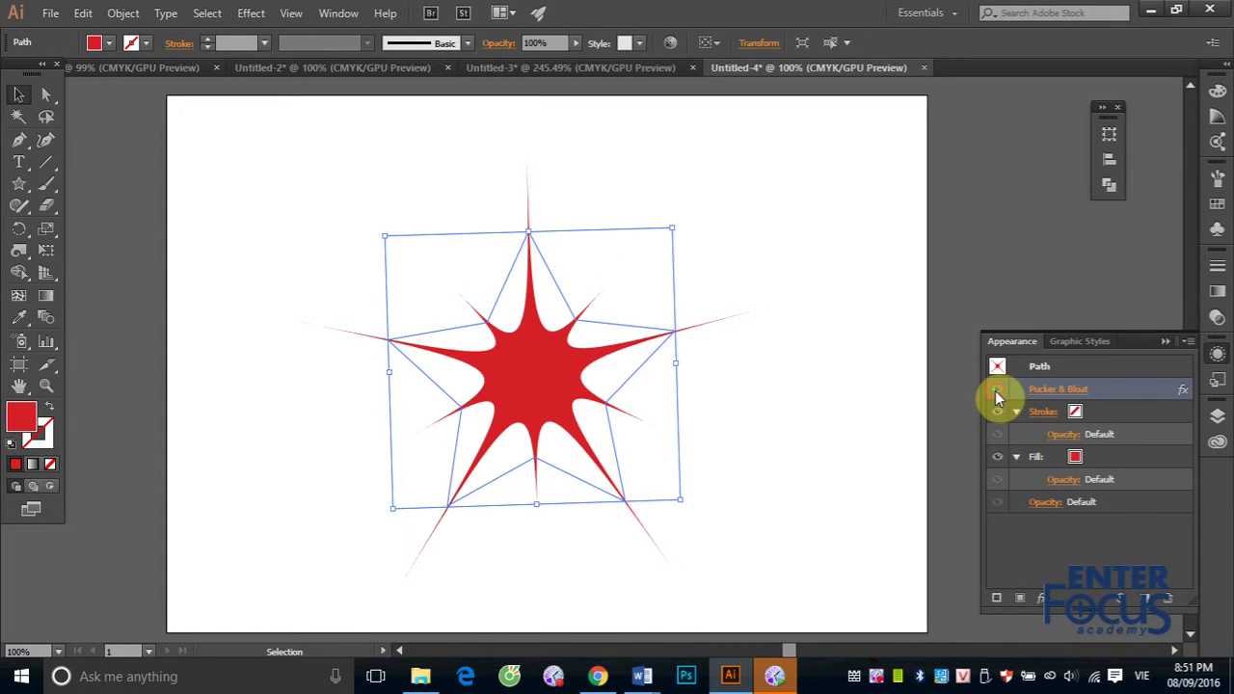
- Change Pucker & Bloat to a 46% bloat, then delete the effect from Appearance
click(1062, 391)
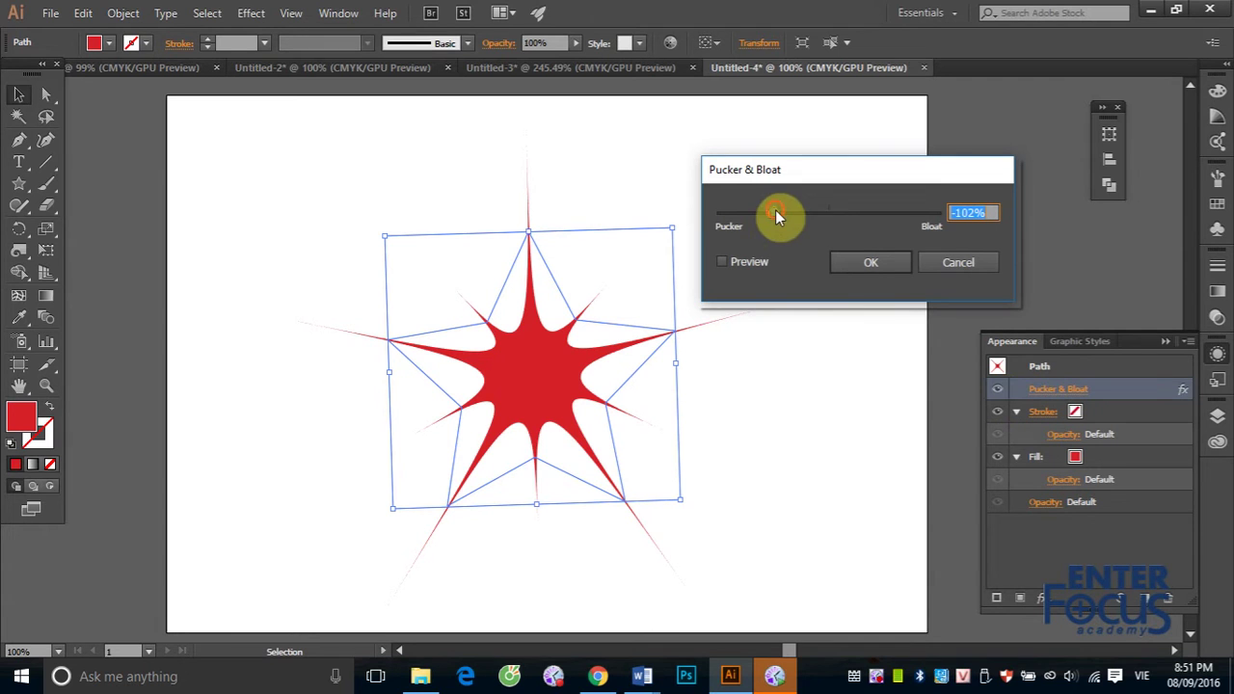
drag(775, 210, 858, 222)
click(721, 263)
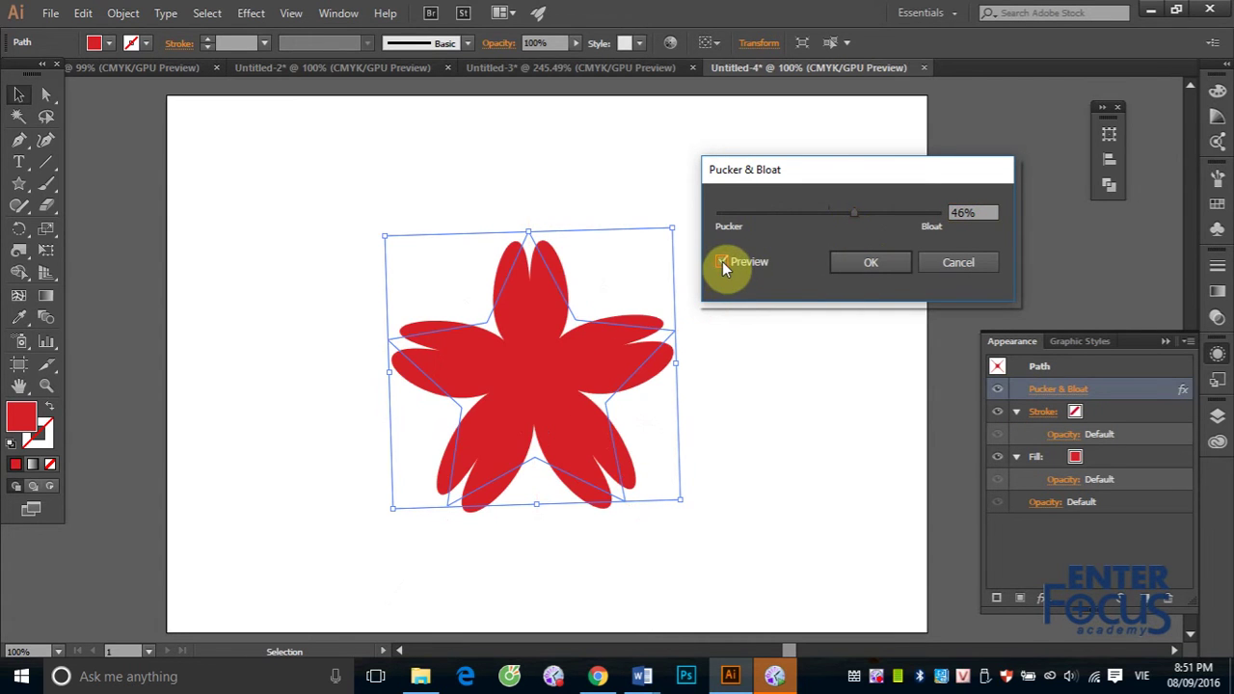
click(871, 262)
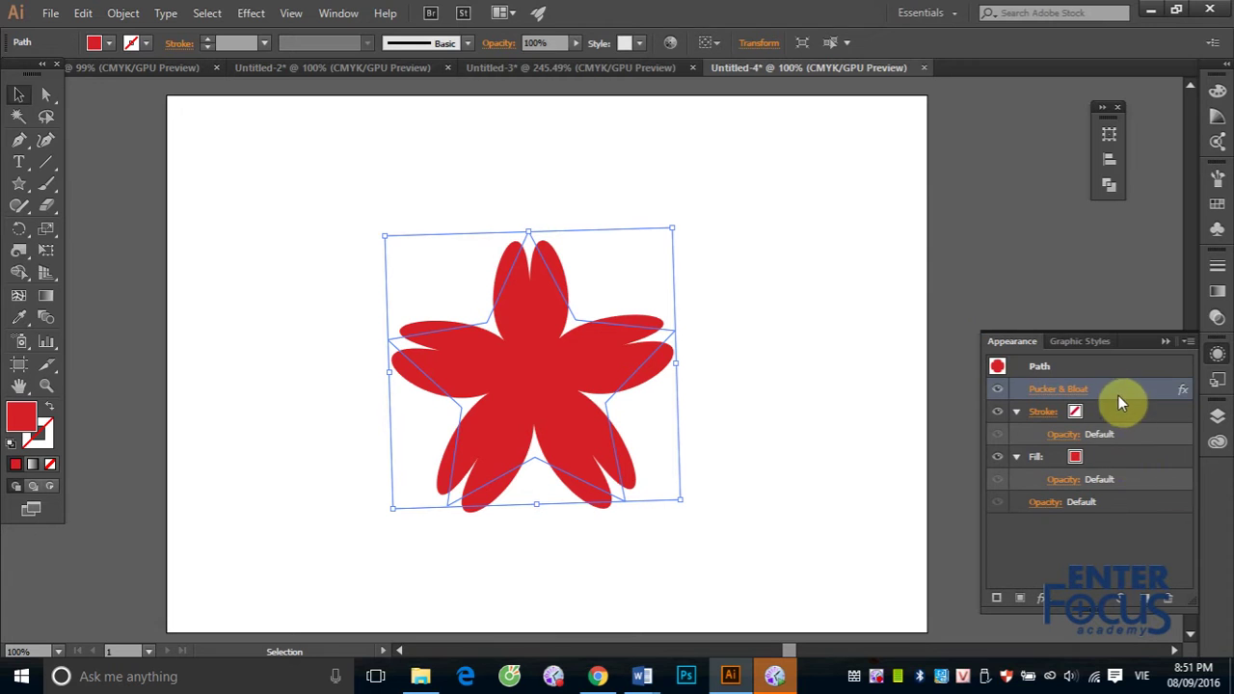
click(1167, 599)
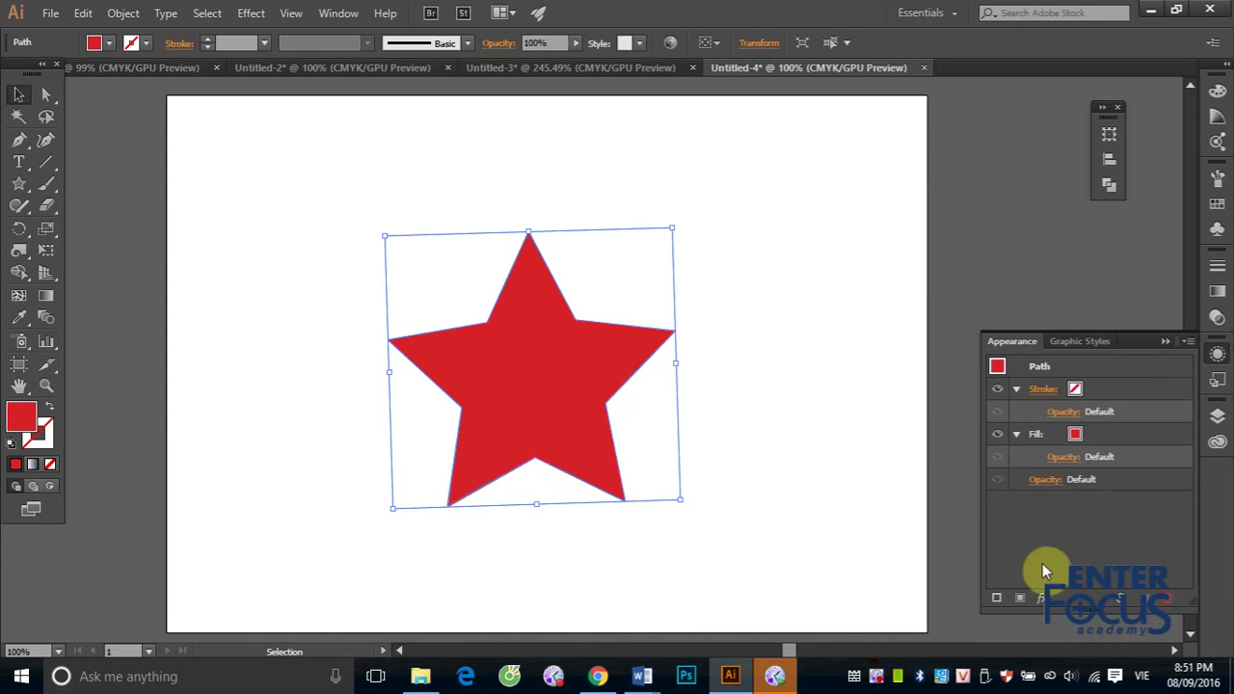
- Preview Roughen on the star with Size 16, Absolute, and 10/in detail
click(254, 16)
mouse_move(306, 160)
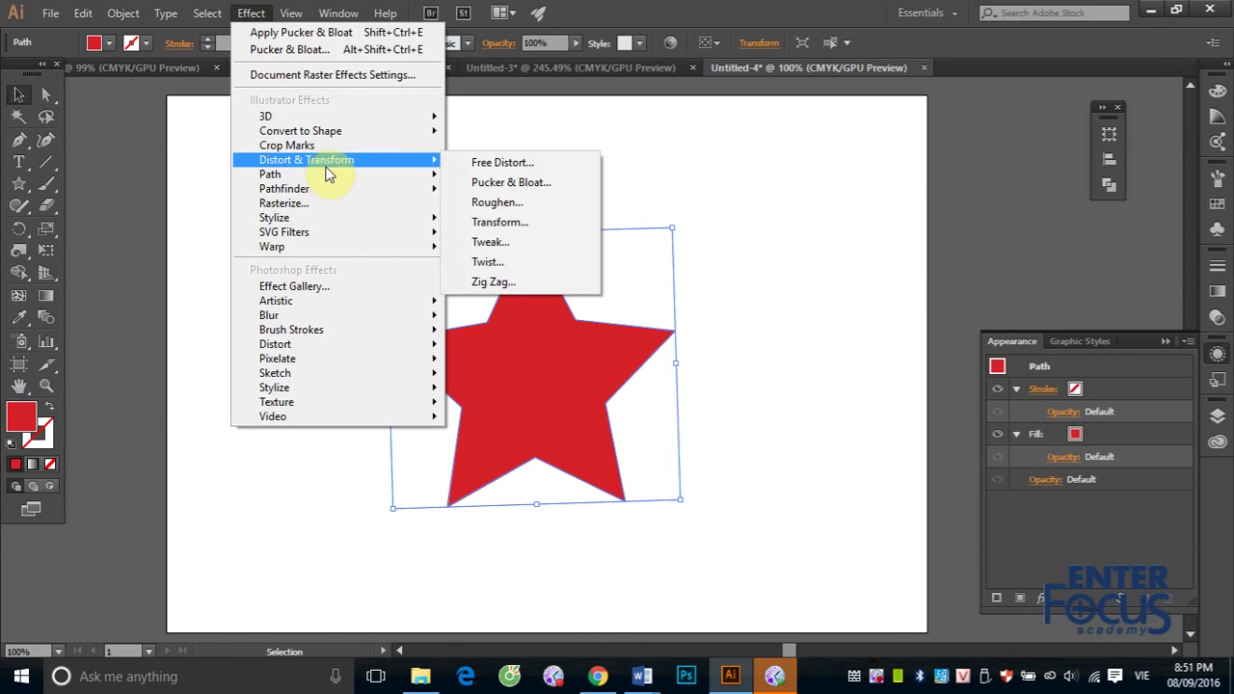
click(526, 203)
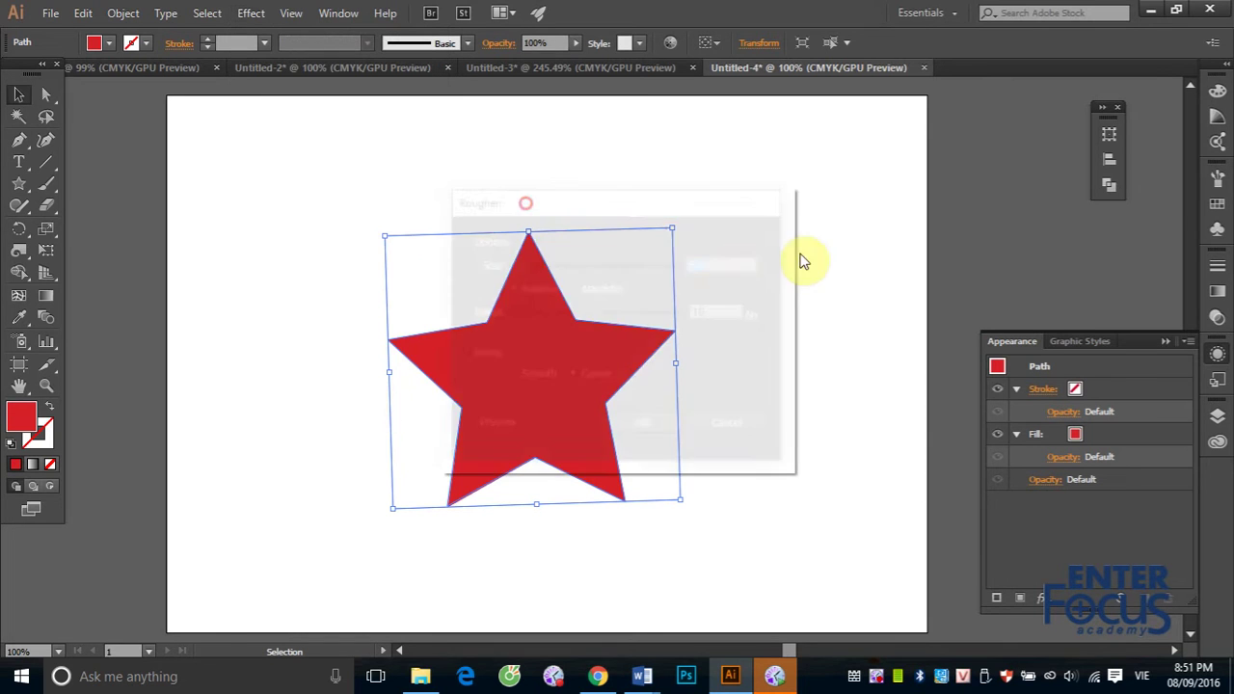
drag(639, 205, 882, 146)
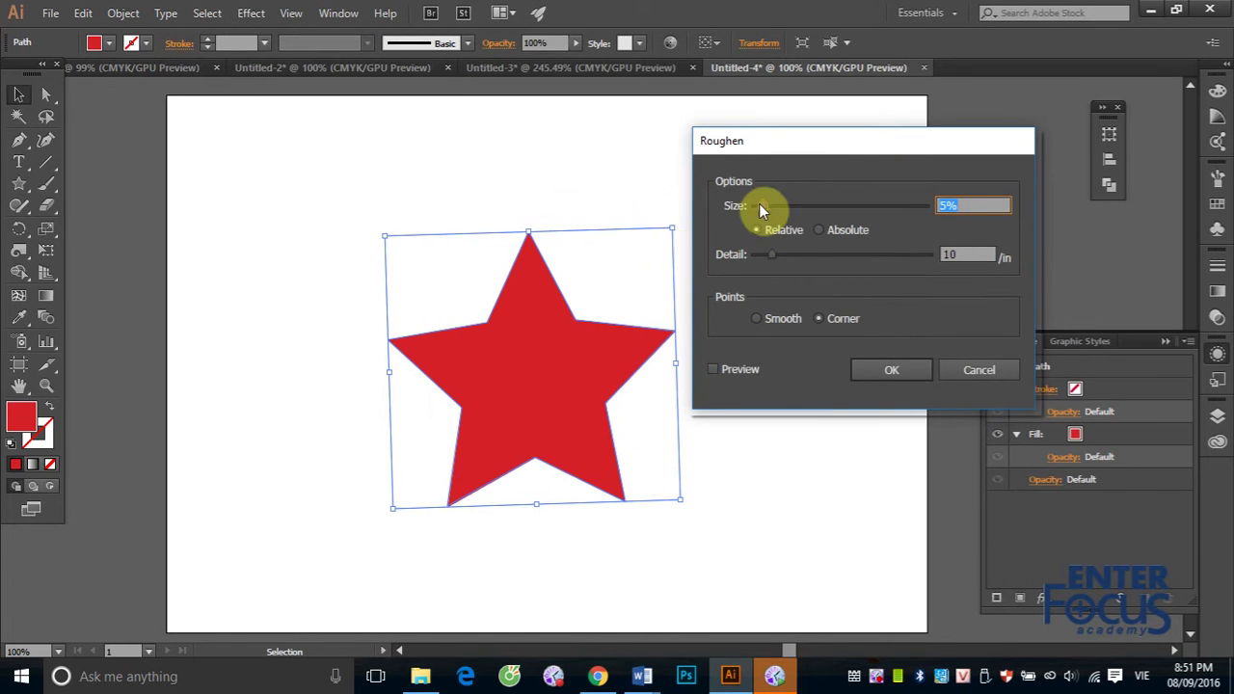
click(713, 370)
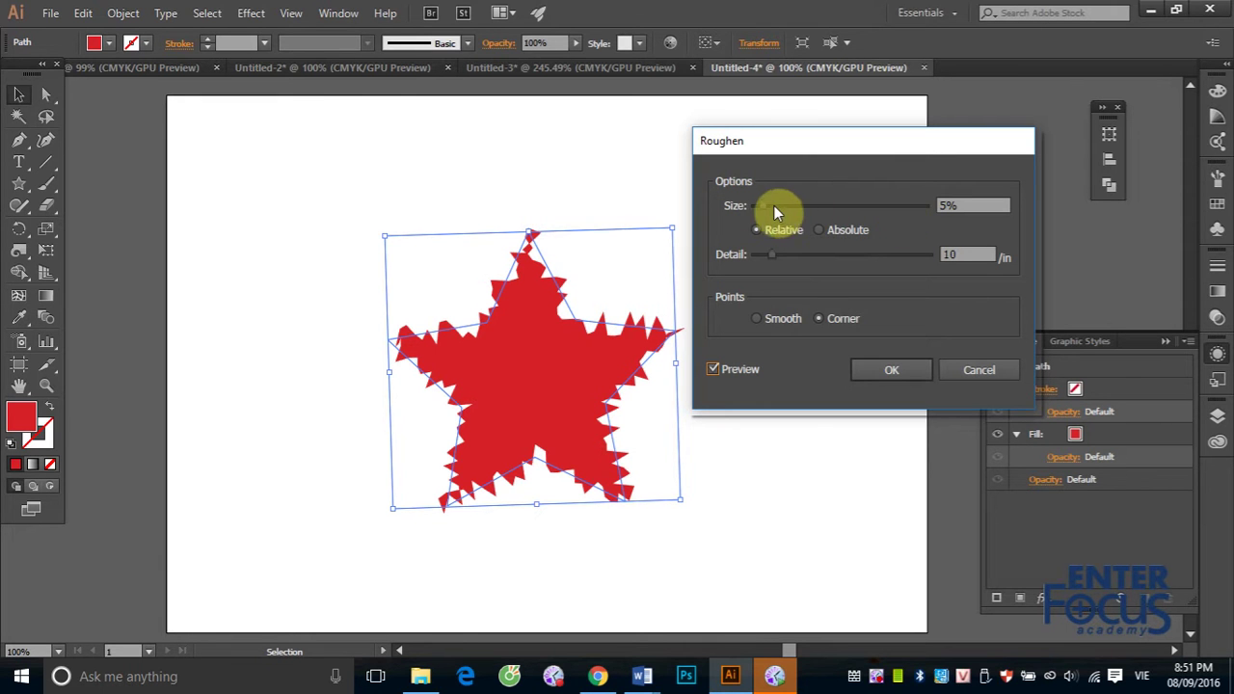
drag(766, 206, 787, 205)
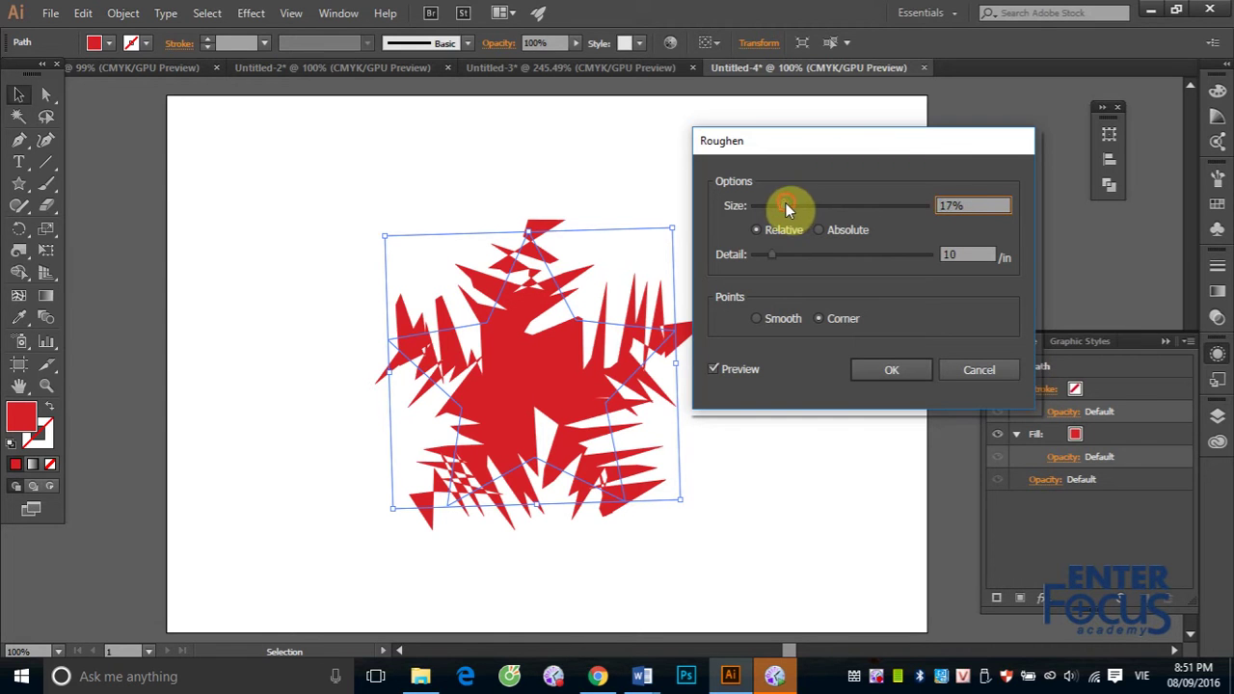
drag(787, 205, 762, 206)
click(549, 297)
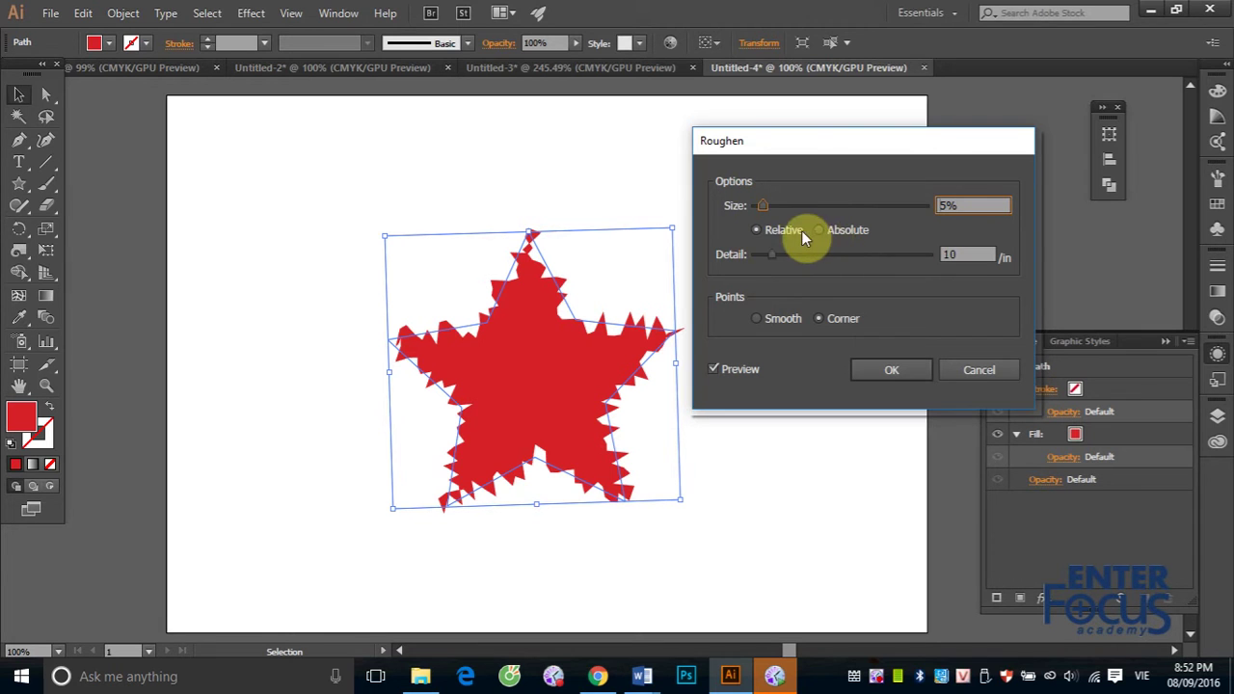
drag(766, 208, 785, 204)
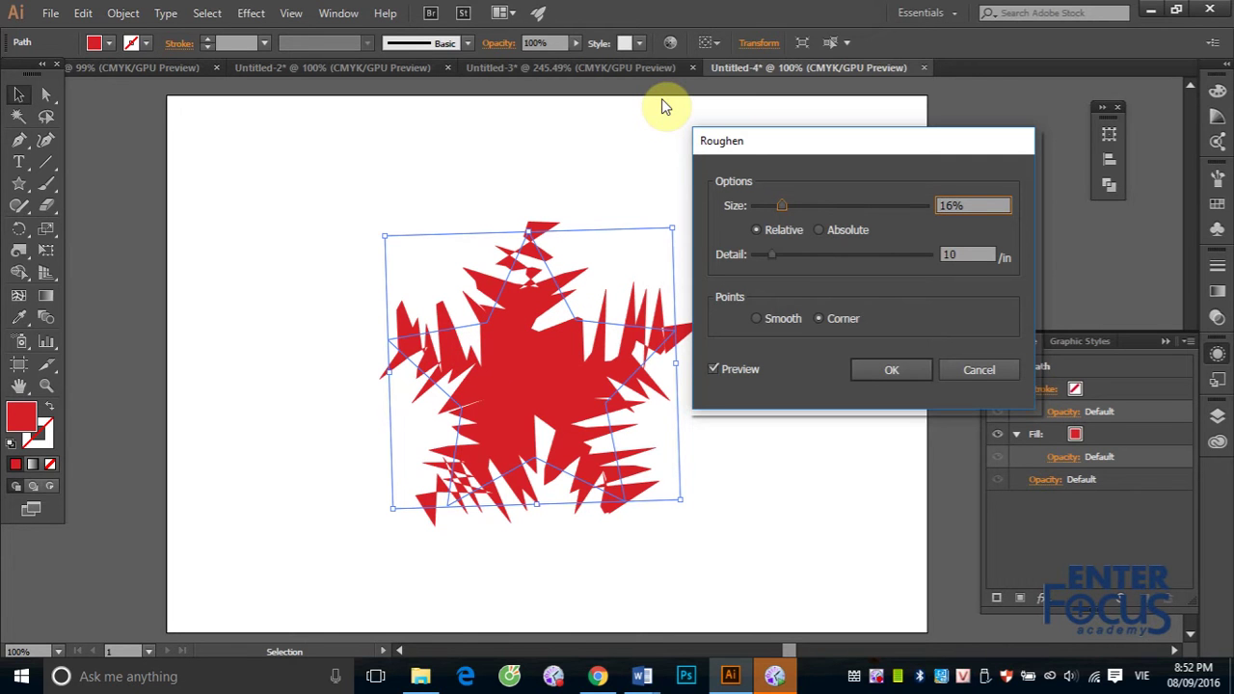
click(820, 231)
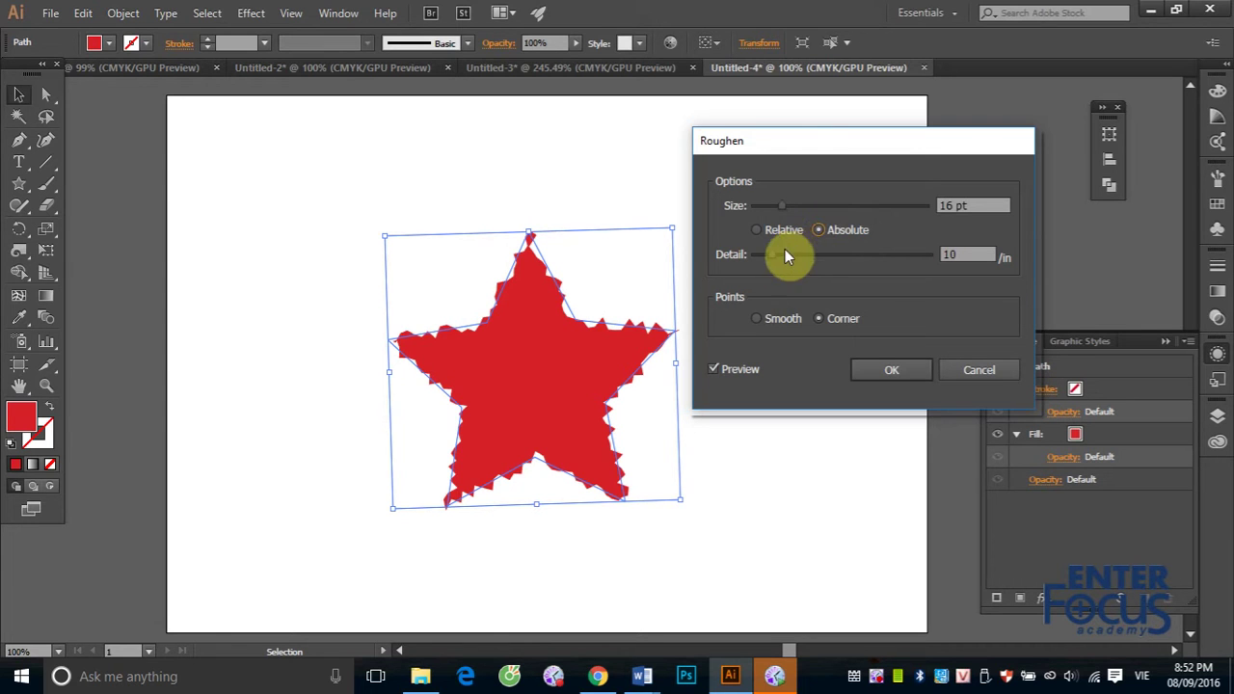
- Apply Roughen to the star at 47 pt size, detail 10, with smooth points
drag(774, 256, 827, 257)
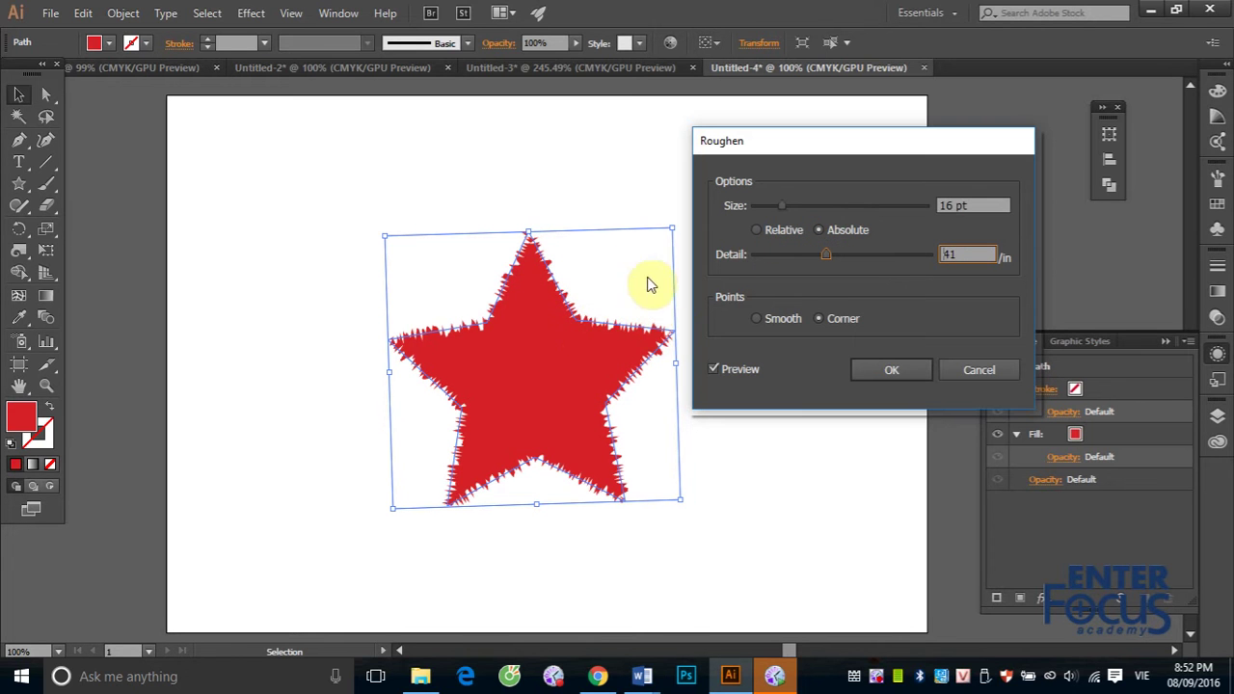
drag(820, 254, 762, 254)
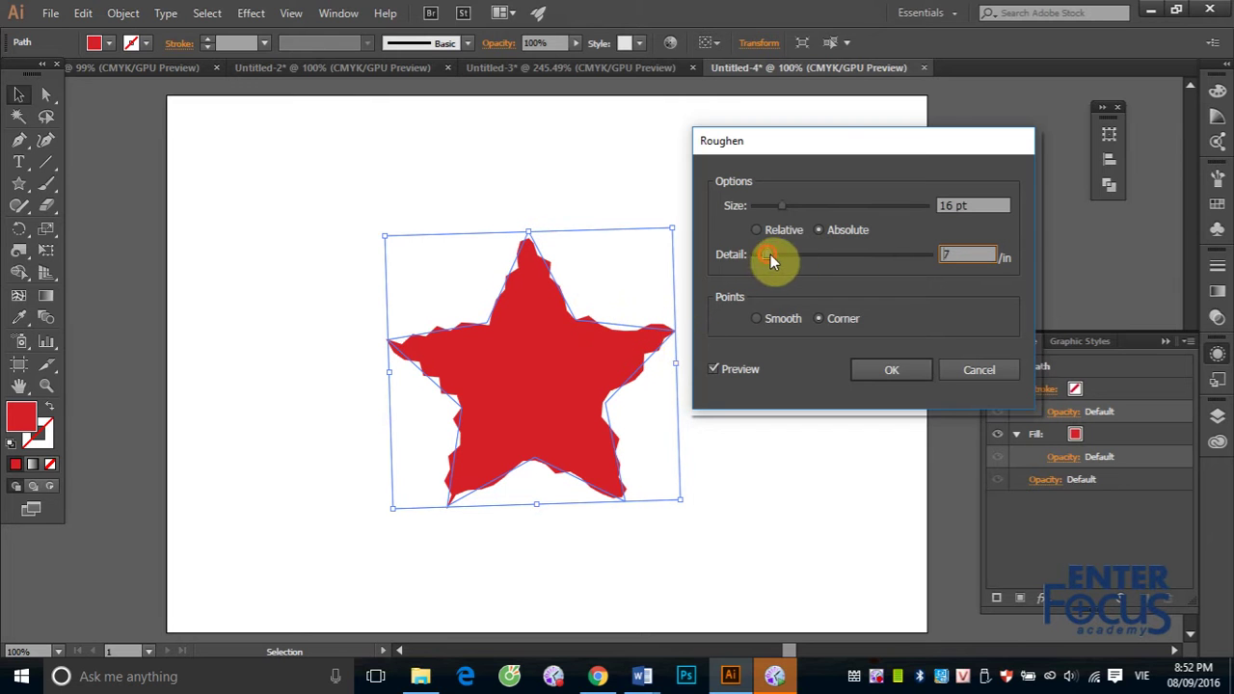
drag(771, 254, 804, 255)
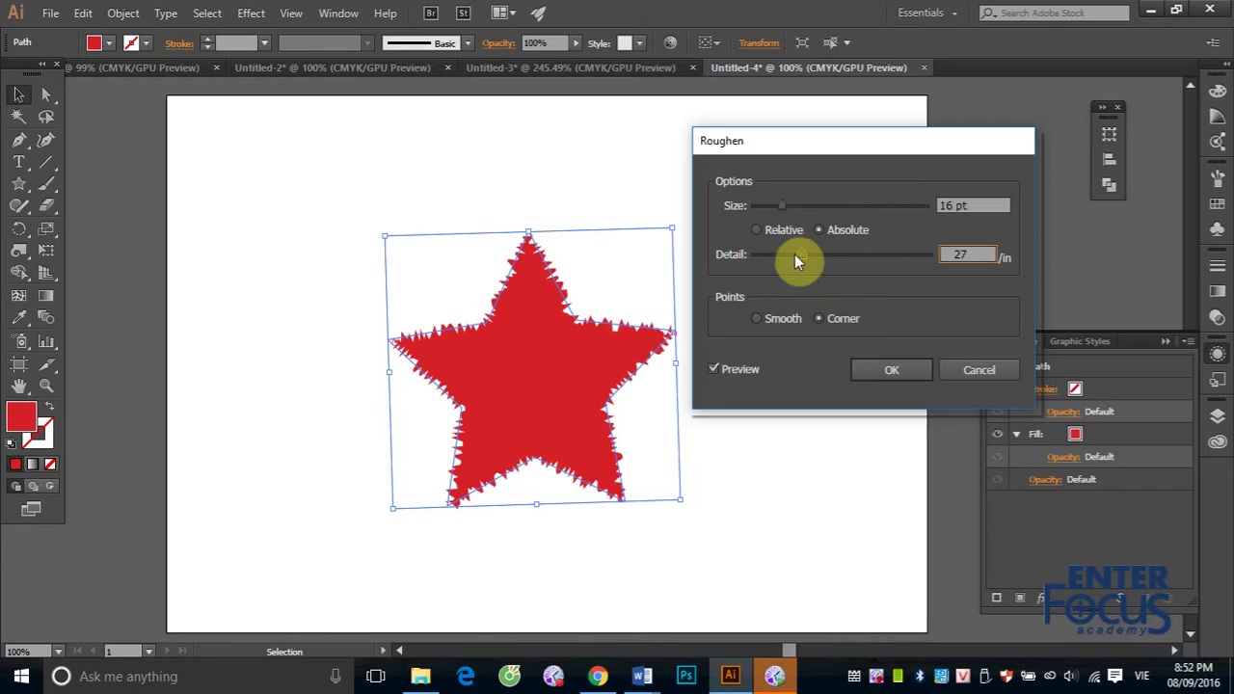
drag(795, 254, 772, 257)
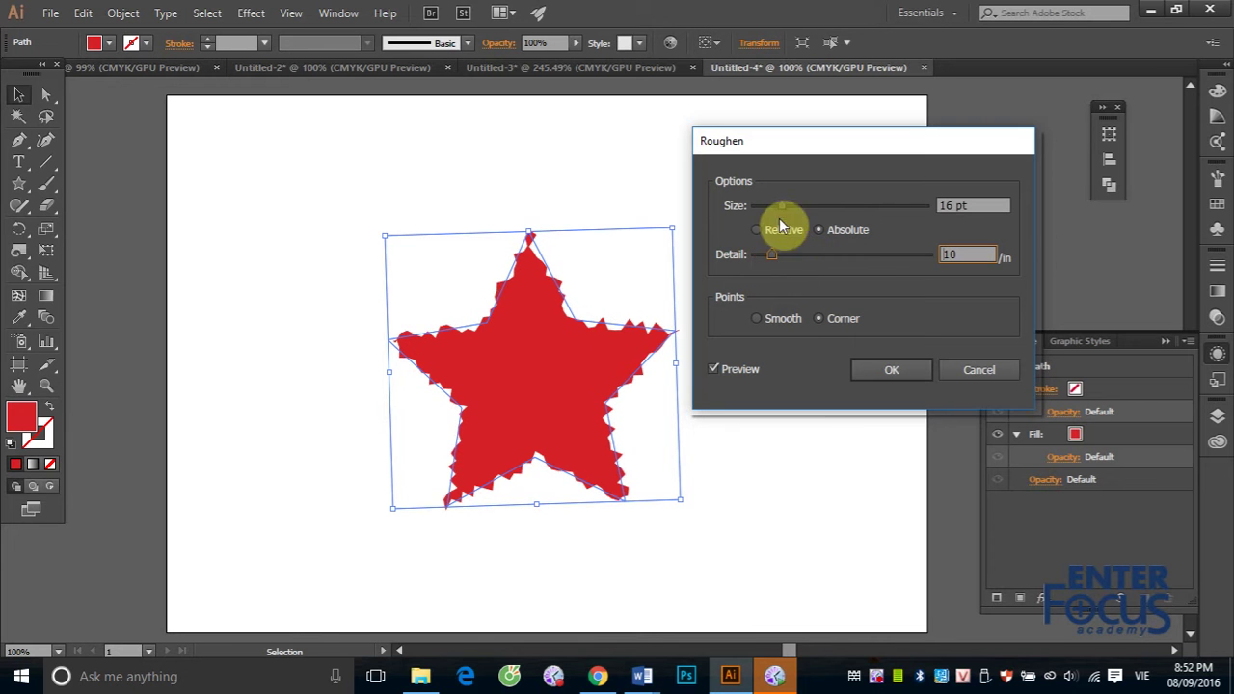
drag(782, 206, 835, 206)
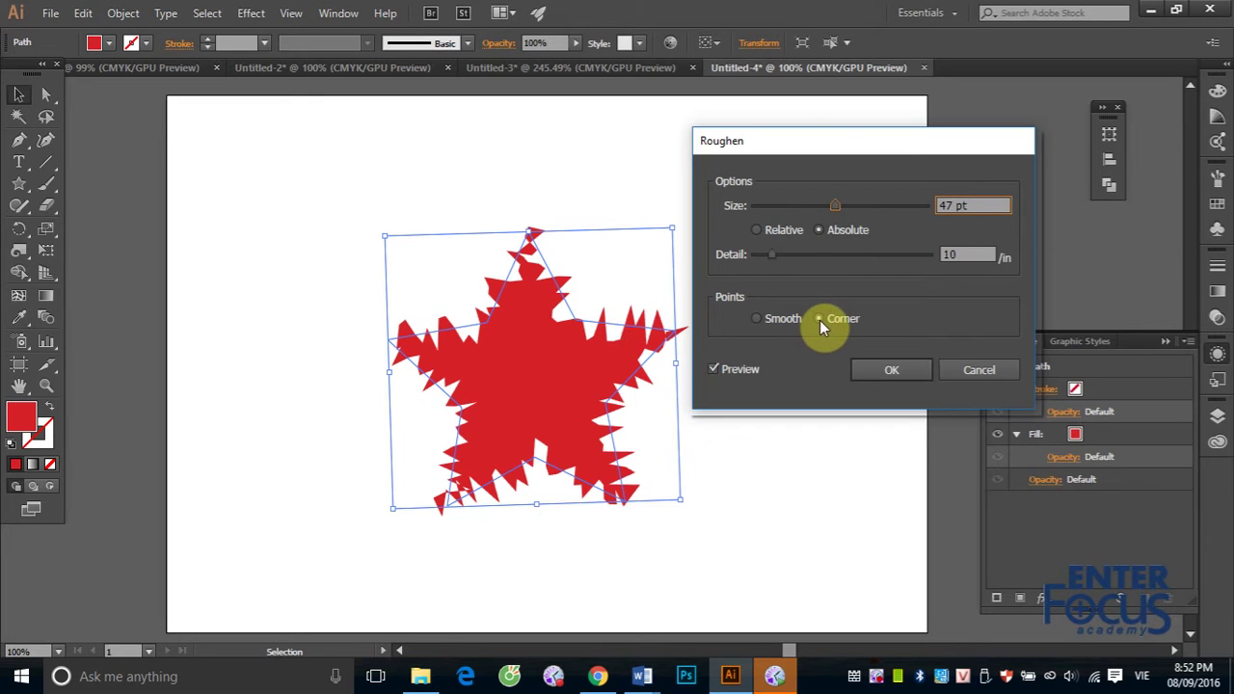
click(757, 319)
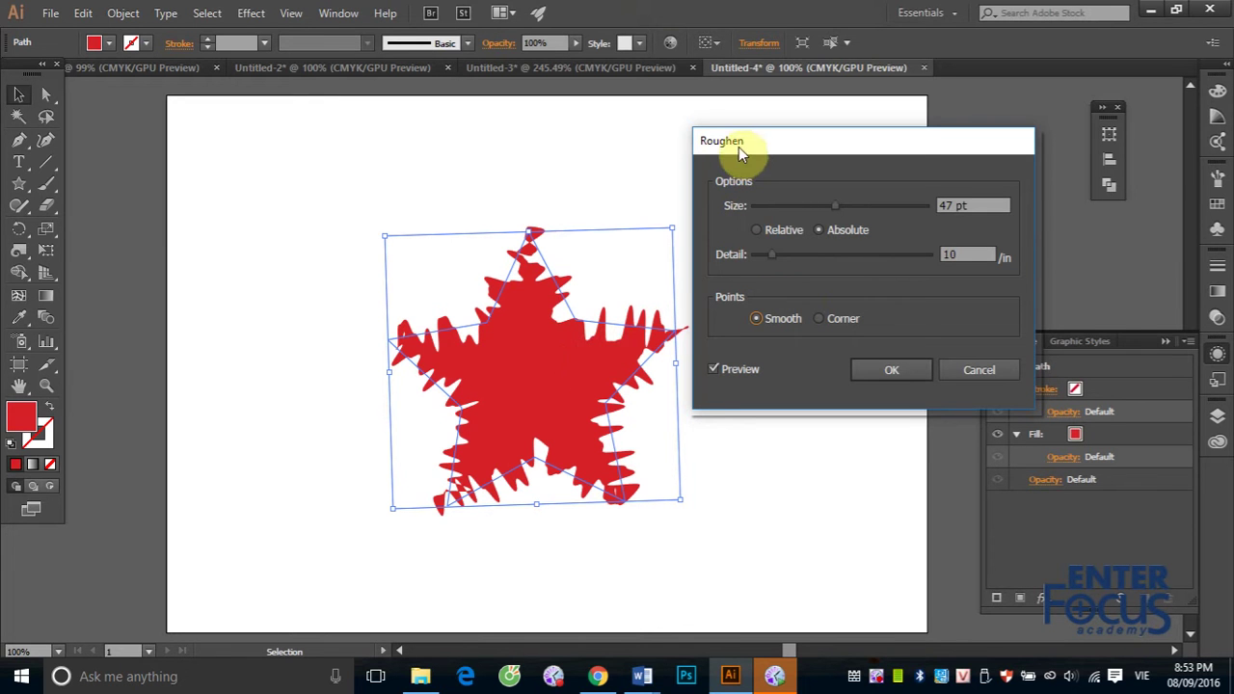
click(901, 372)
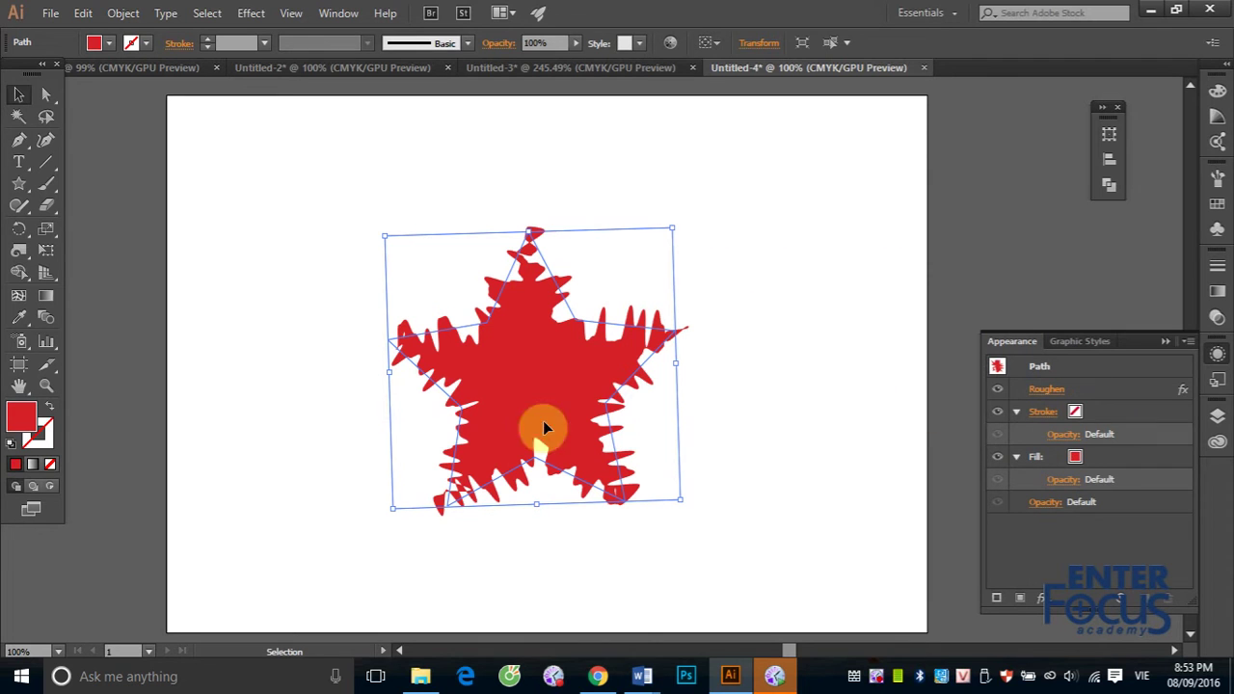
- Toggle the Roughen effect's visibility, then drag it to the Appearance trash to delete it
click(997, 389)
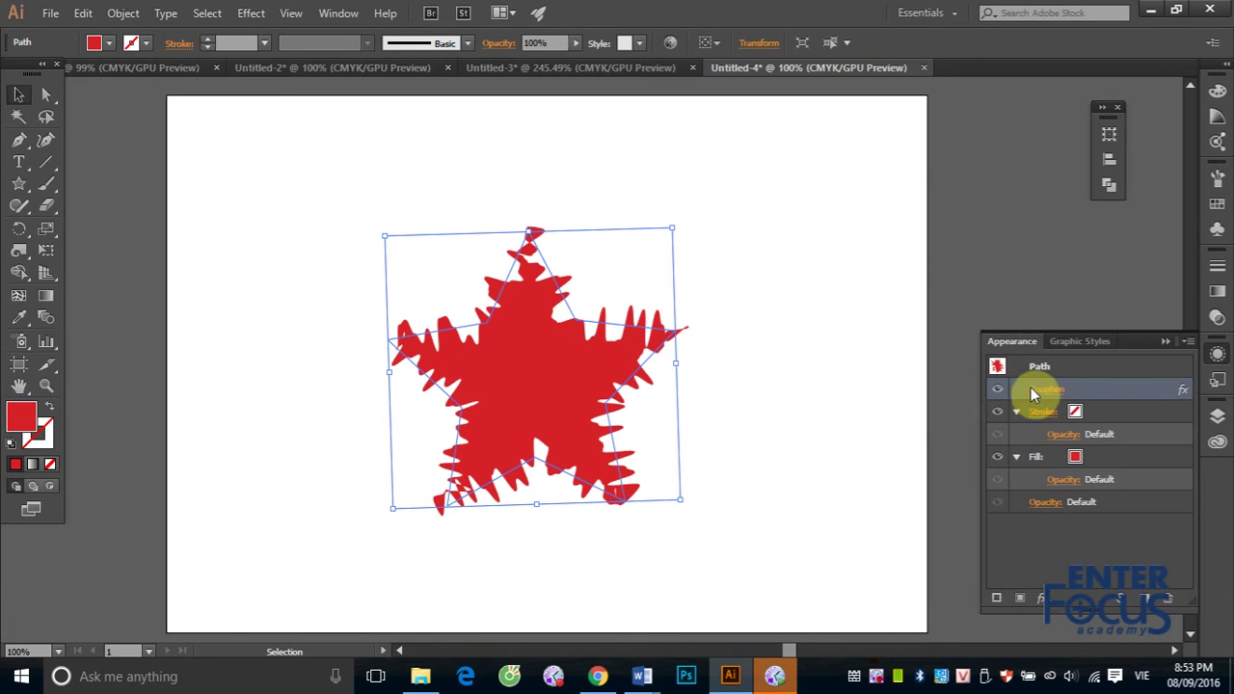
click(1169, 388)
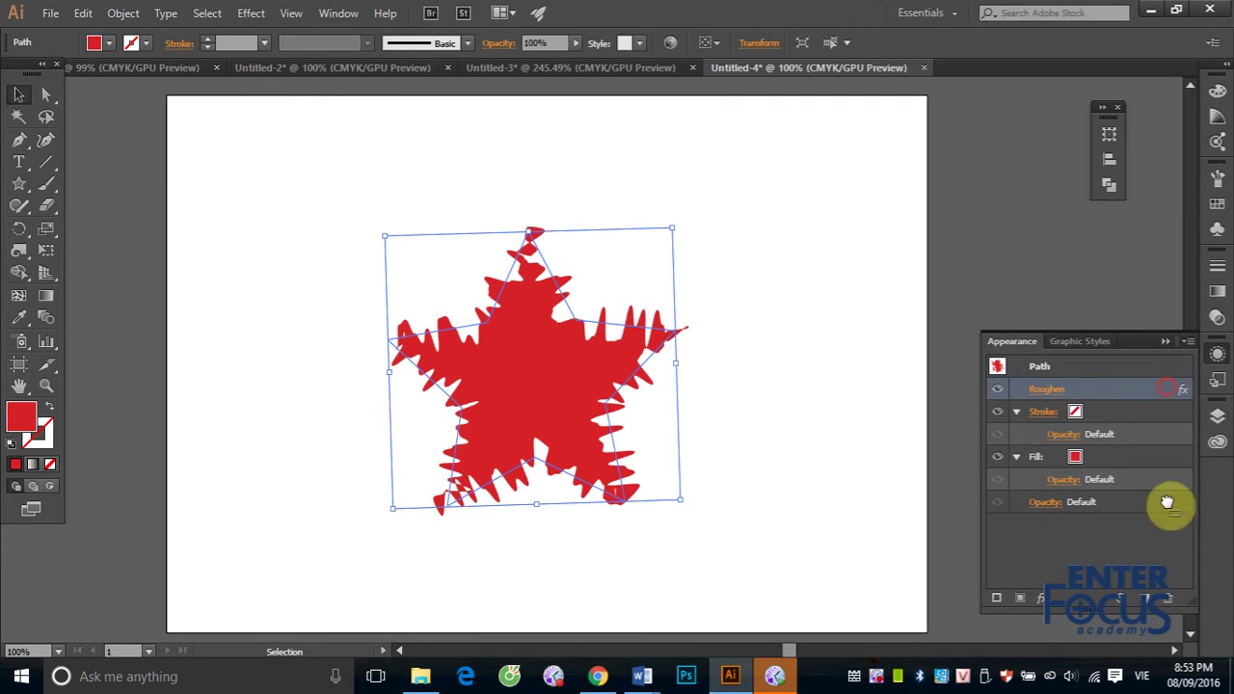
drag(1167, 503, 1167, 598)
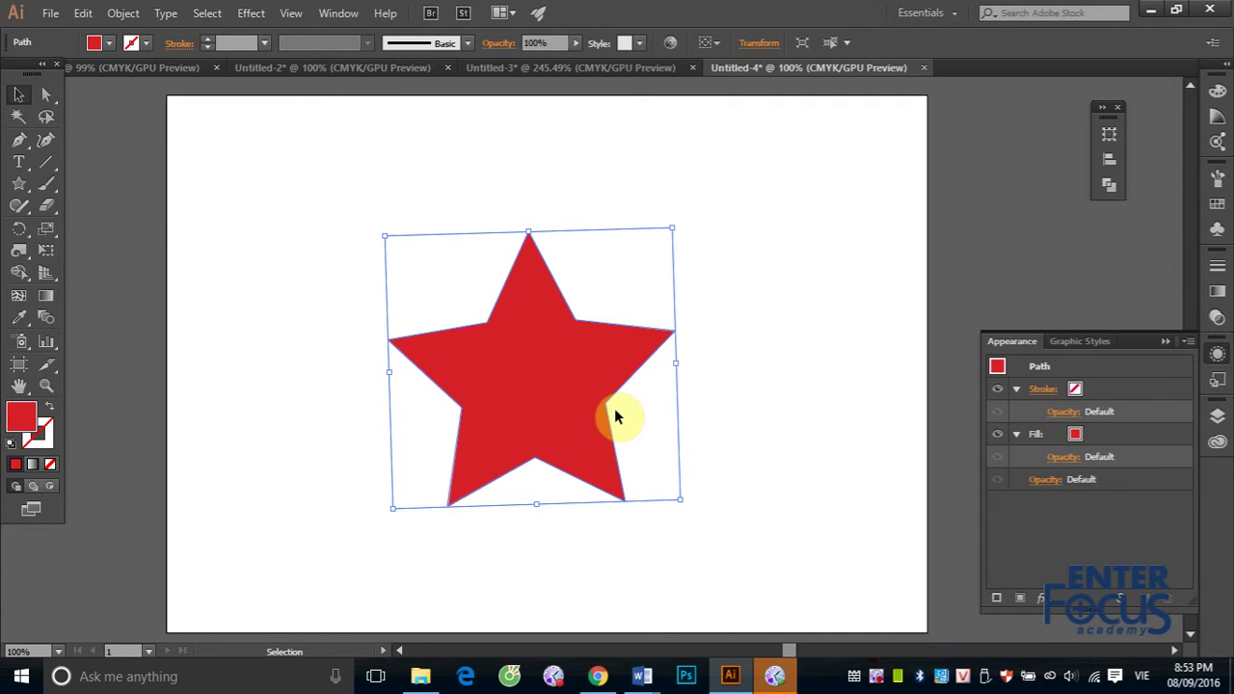
- Preview a Tweak on the star at 17 pt horizontal and 24 pt vertical, absolute
click(251, 12)
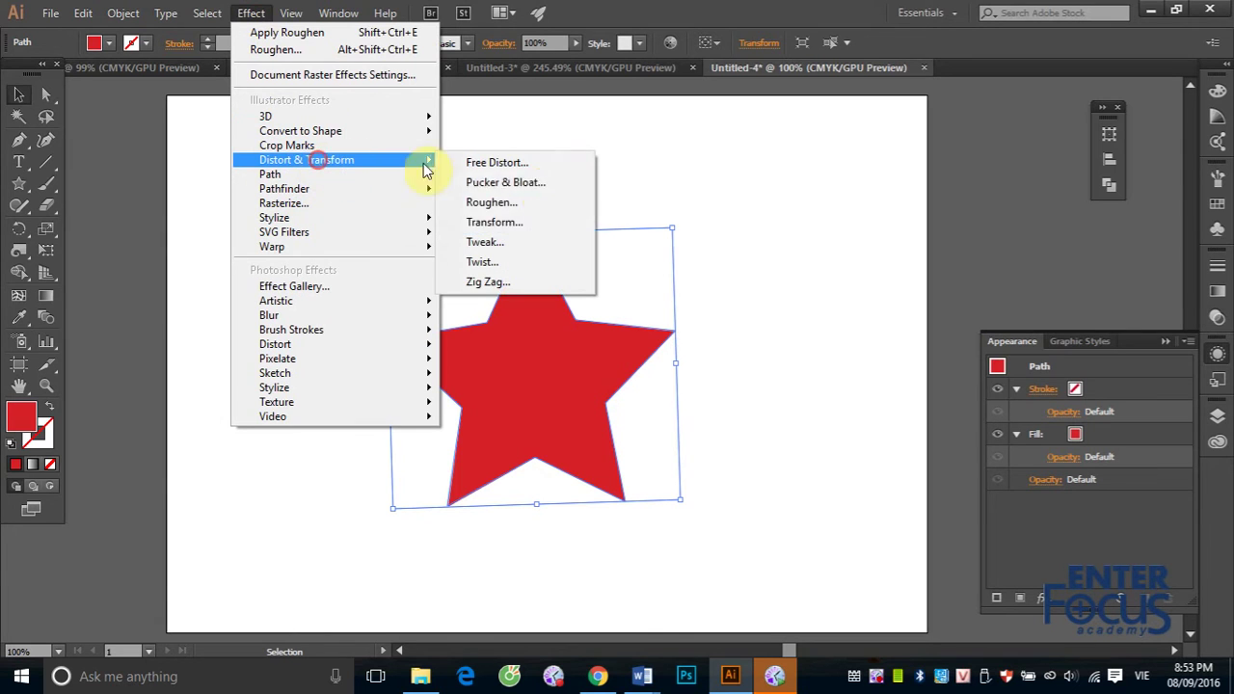
mouse_move(306, 160)
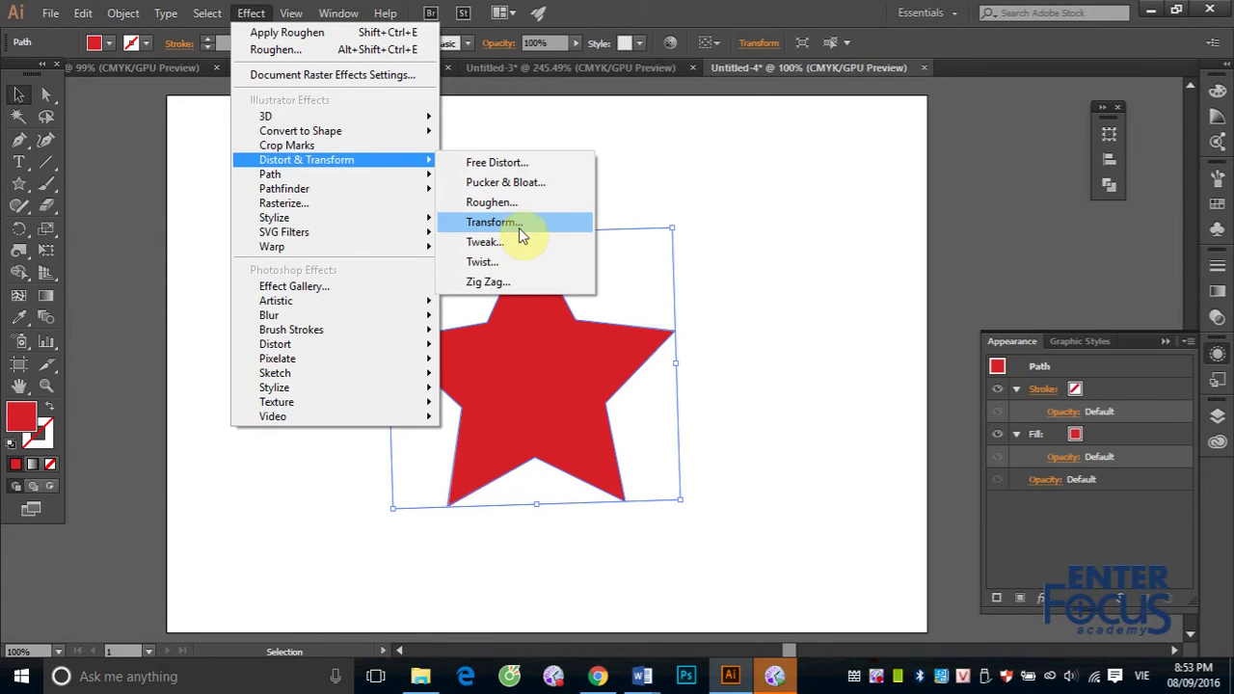
click(482, 243)
drag(725, 176, 964, 149)
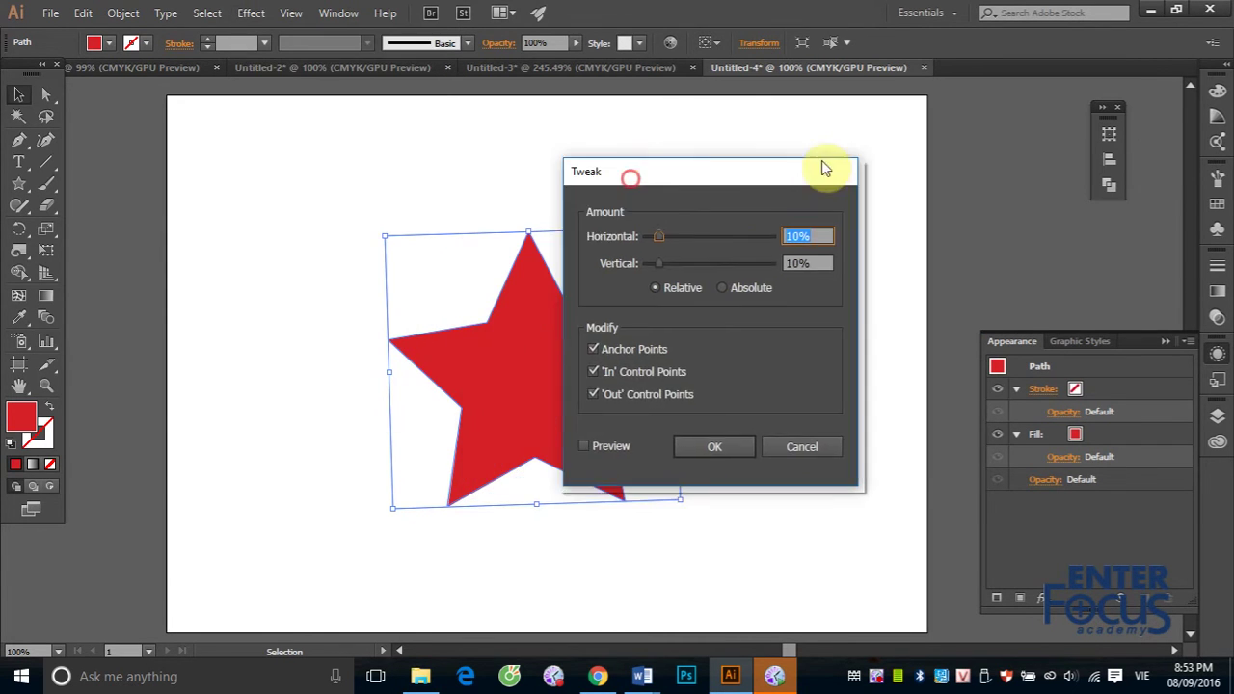
click(729, 424)
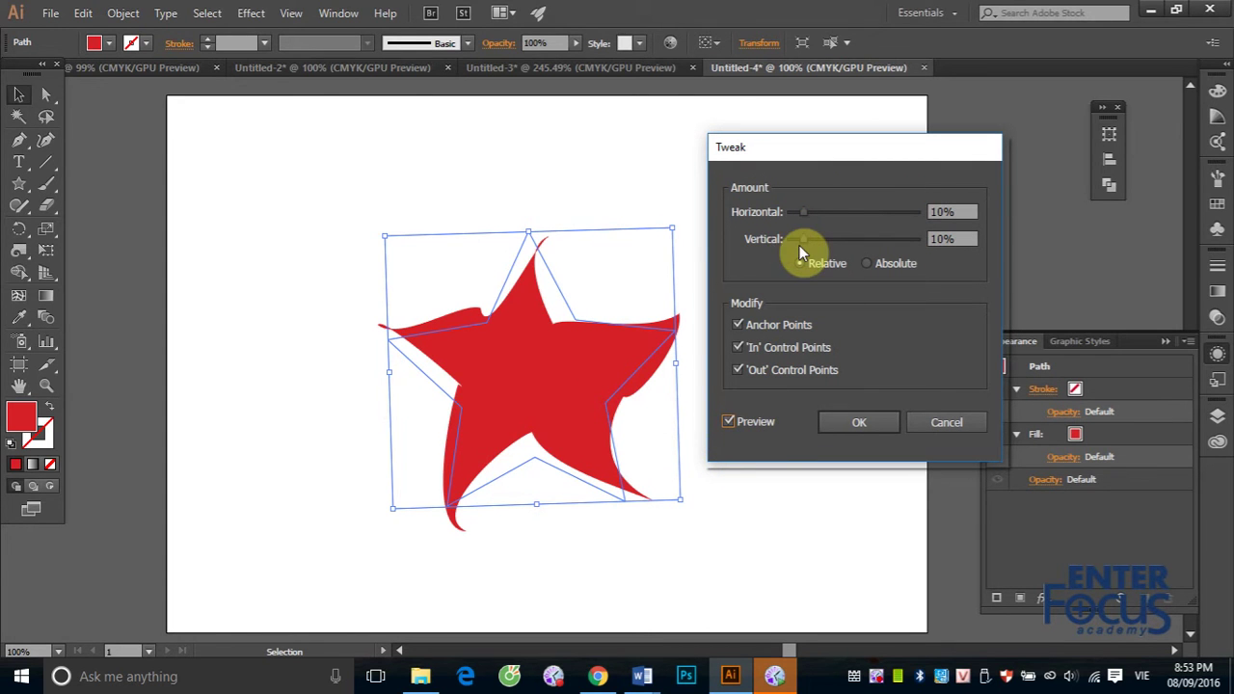
mouse_move(802, 212)
mouse_down()
mouse_move(852, 215)
mouse_move(796, 213)
mouse_move(830, 240)
mouse_move(855, 241)
mouse_move(797, 241)
mouse_move(804, 215)
mouse_move(821, 242)
mouse_up()
click(864, 264)
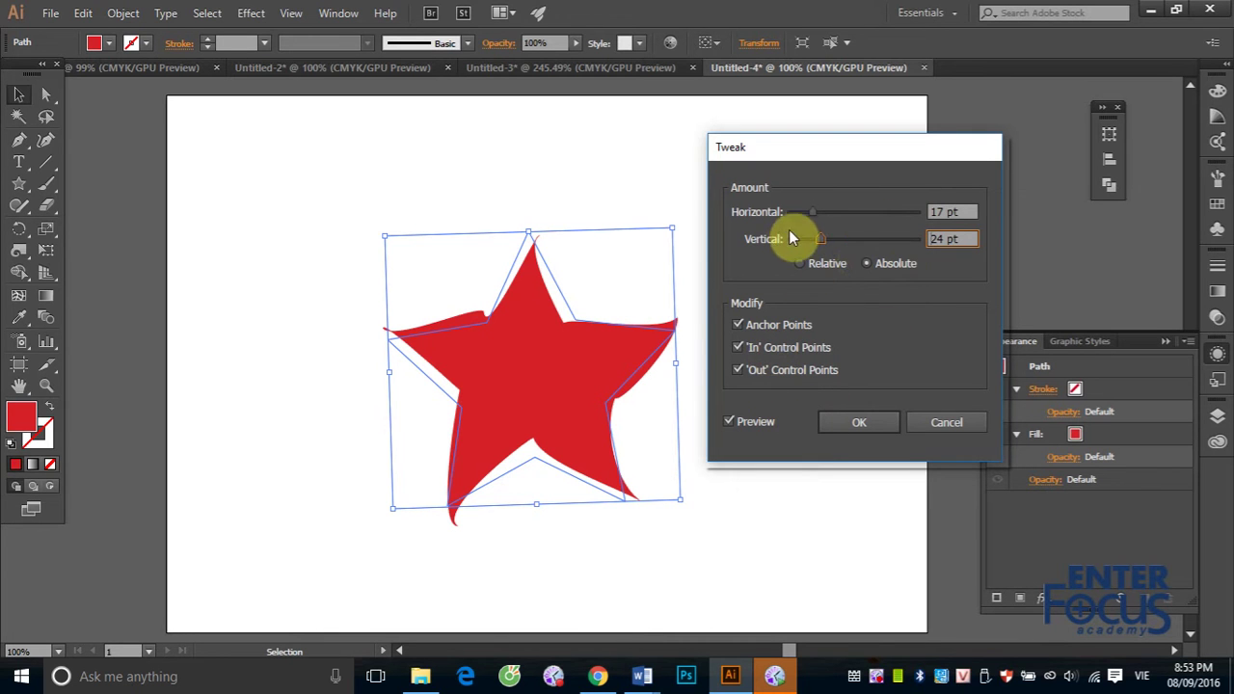
- Exclude anchor points from the Tweak, keeping incoming and outgoing control points
click(738, 325)
click(737, 348)
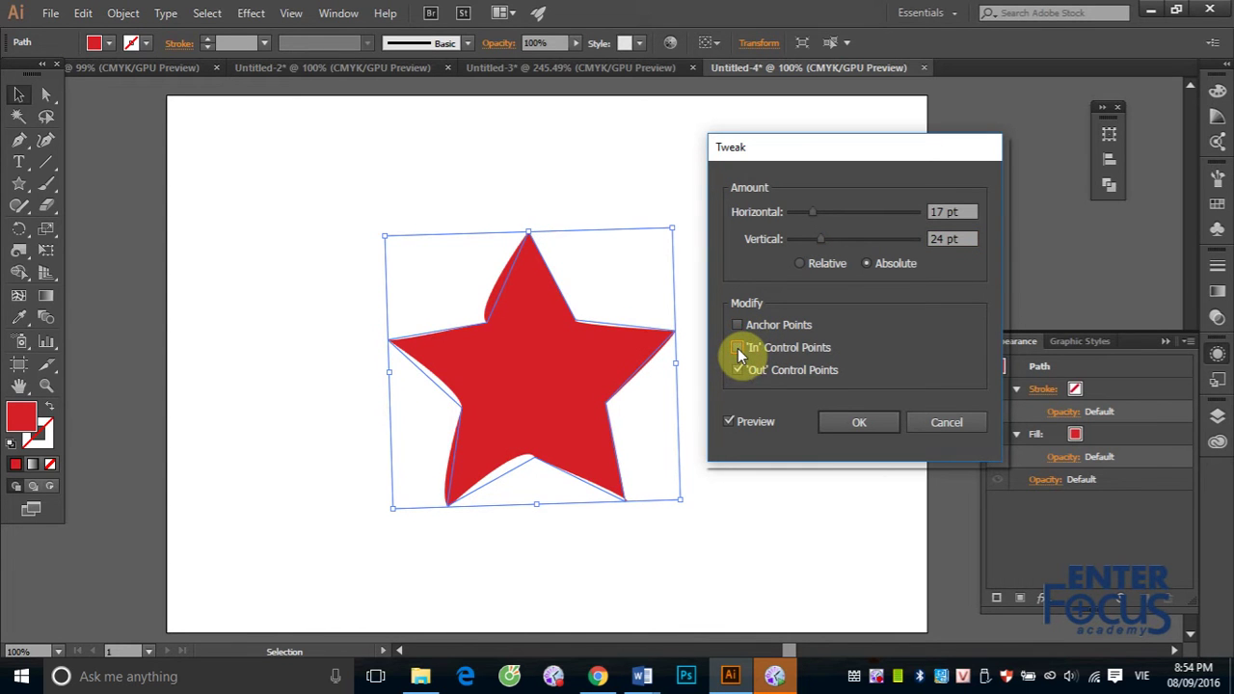
click(737, 372)
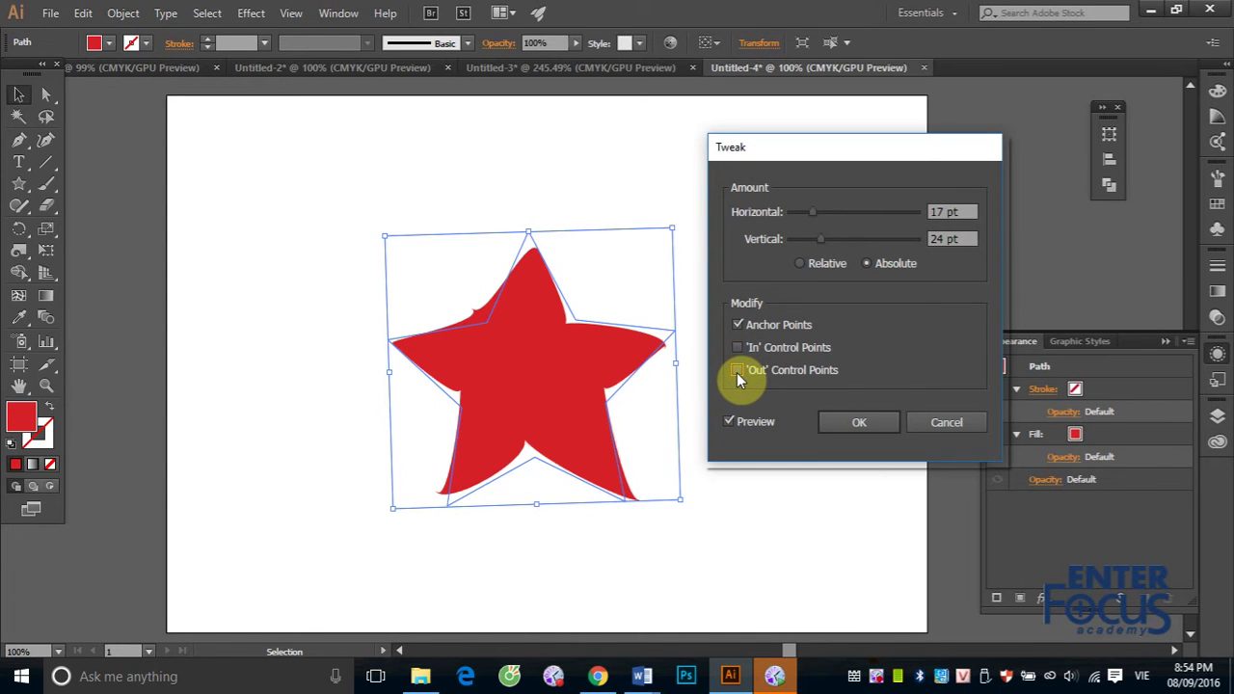
click(737, 372)
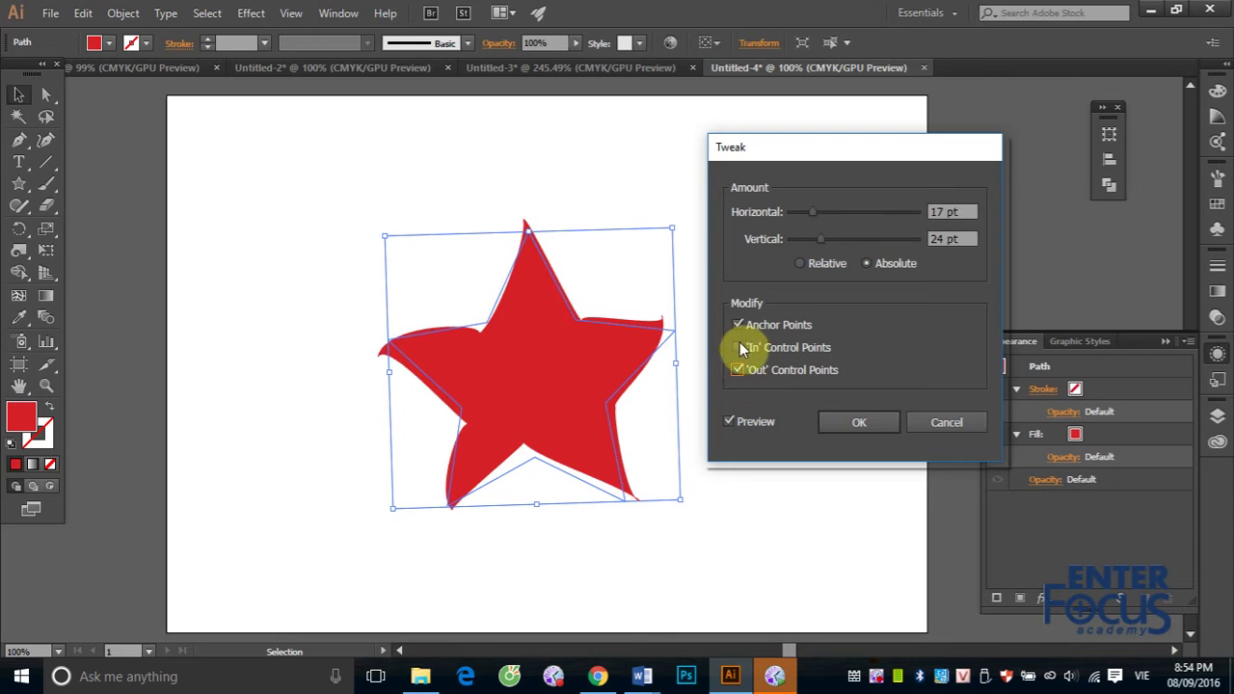
click(739, 347)
click(738, 326)
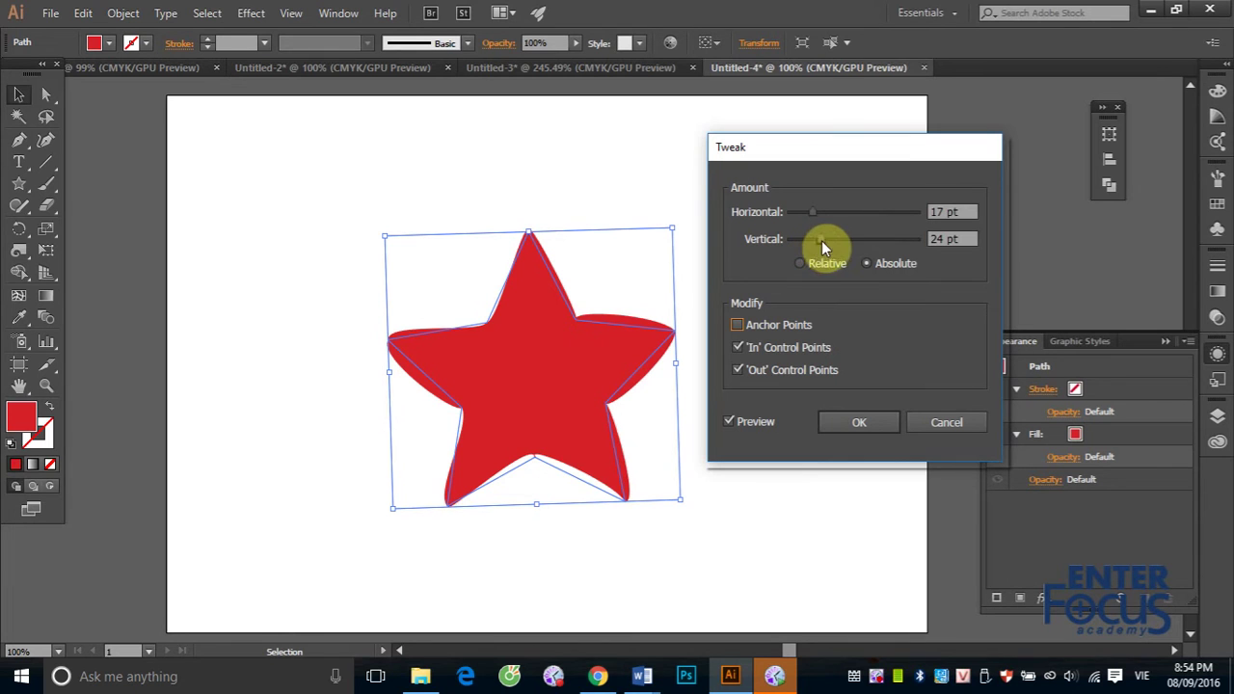
- Apply the Tweak at 17 pt horizontal, 28 pt vertical, then delete it from Appearance
mouse_move(821, 240)
mouse_down()
mouse_move(907, 245)
mouse_move(827, 240)
mouse_up()
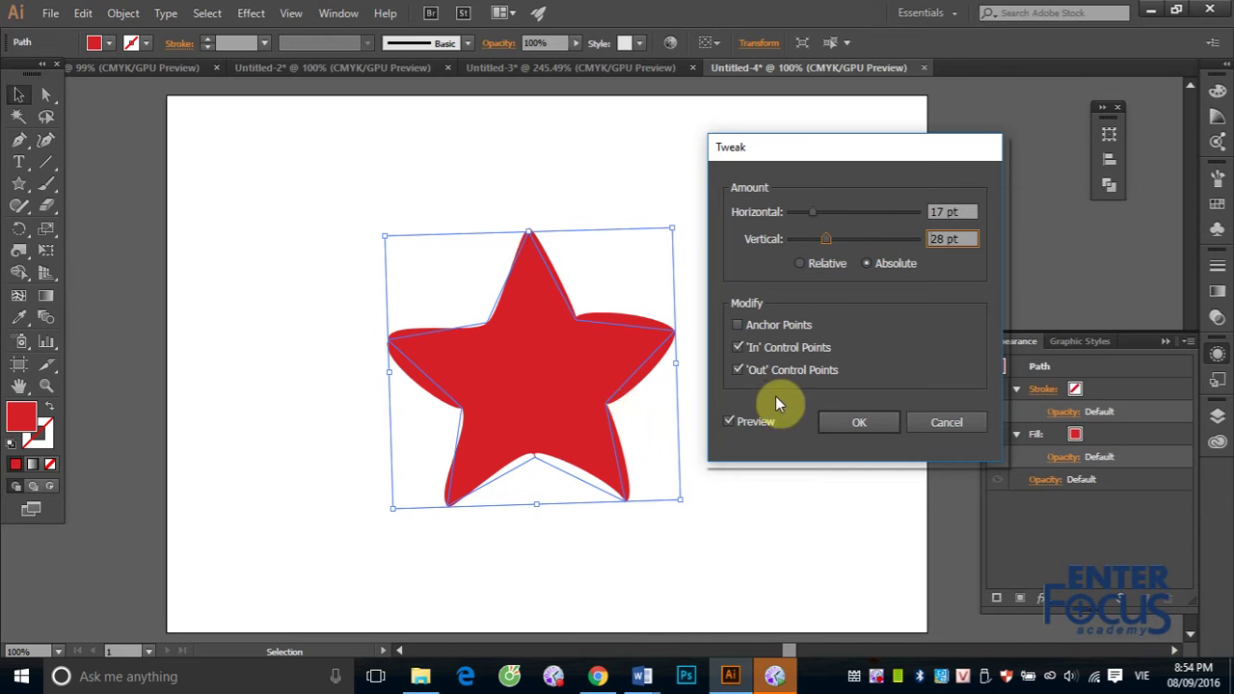
click(852, 427)
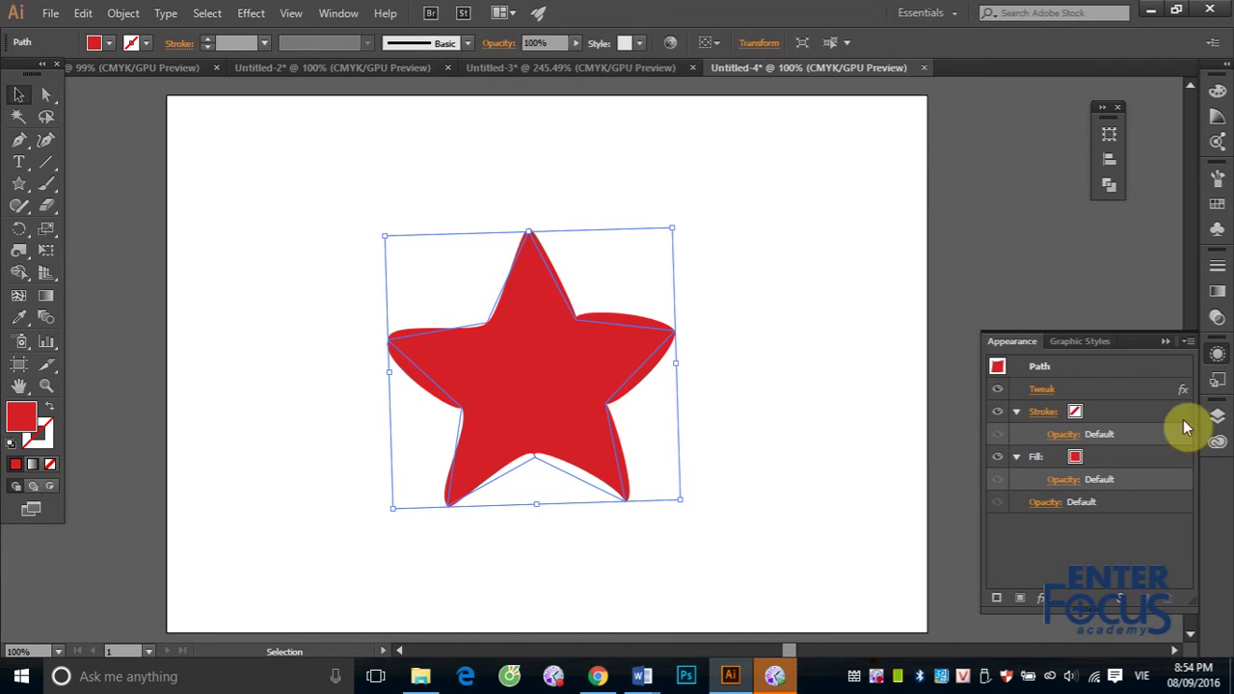
click(1136, 390)
click(1167, 597)
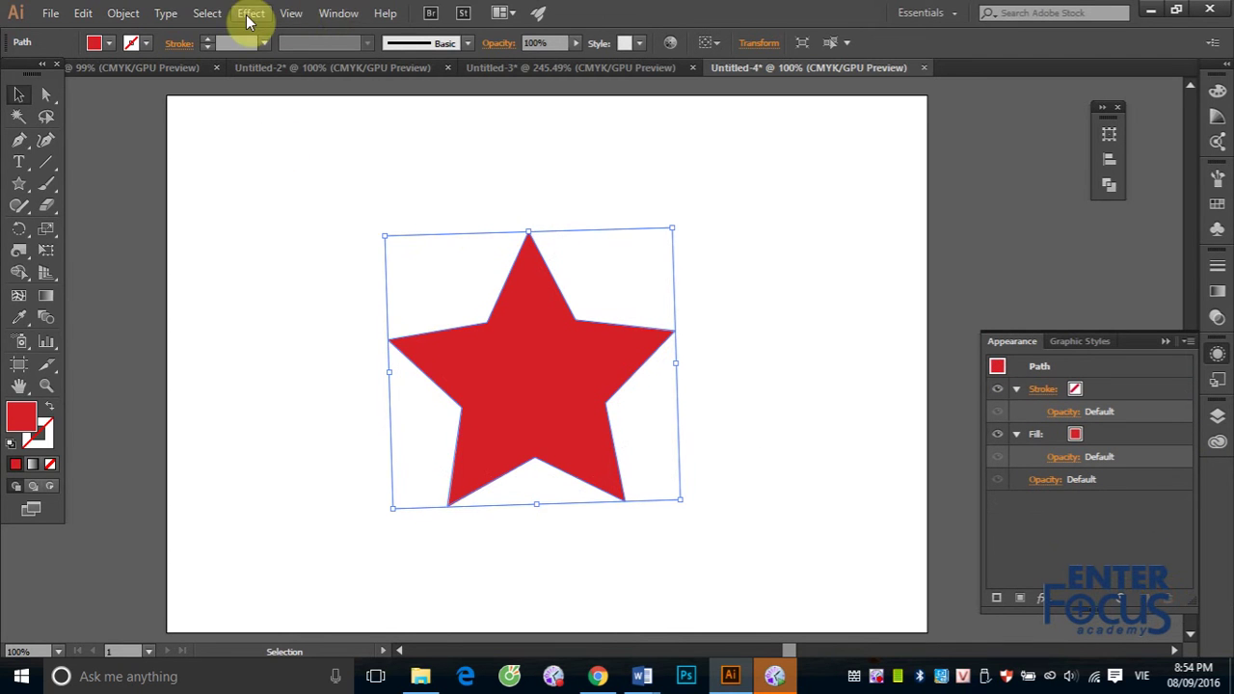
click(251, 13)
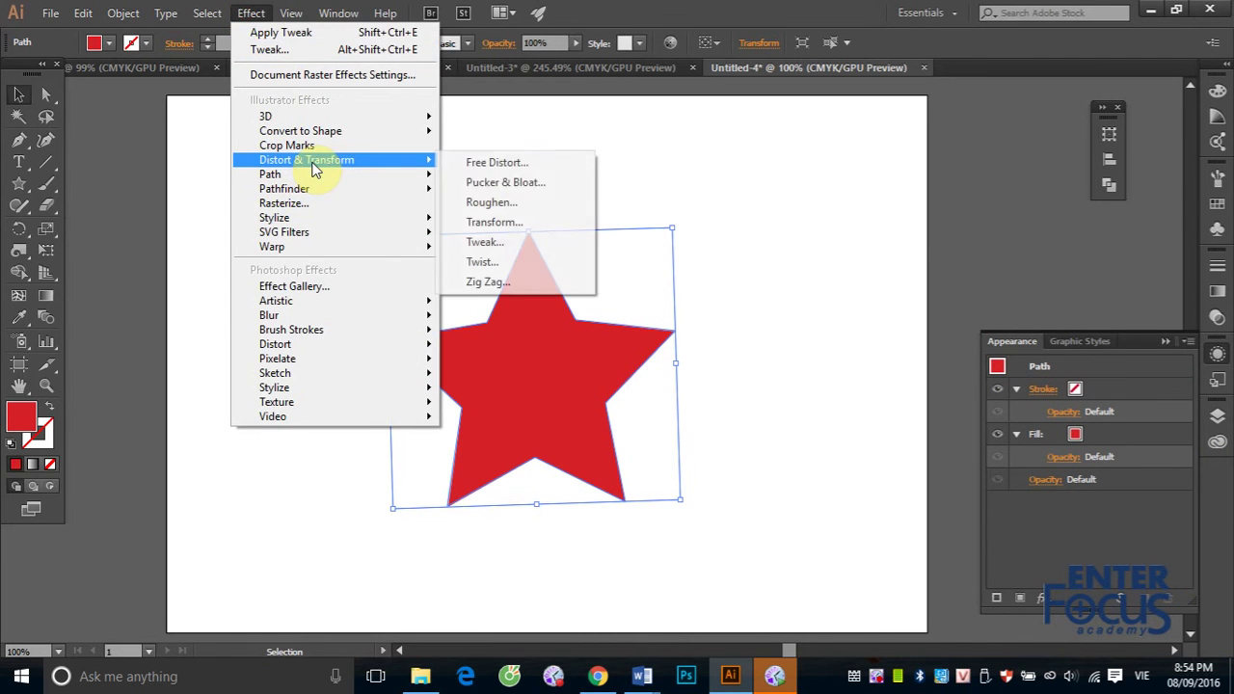
mouse_move(307, 161)
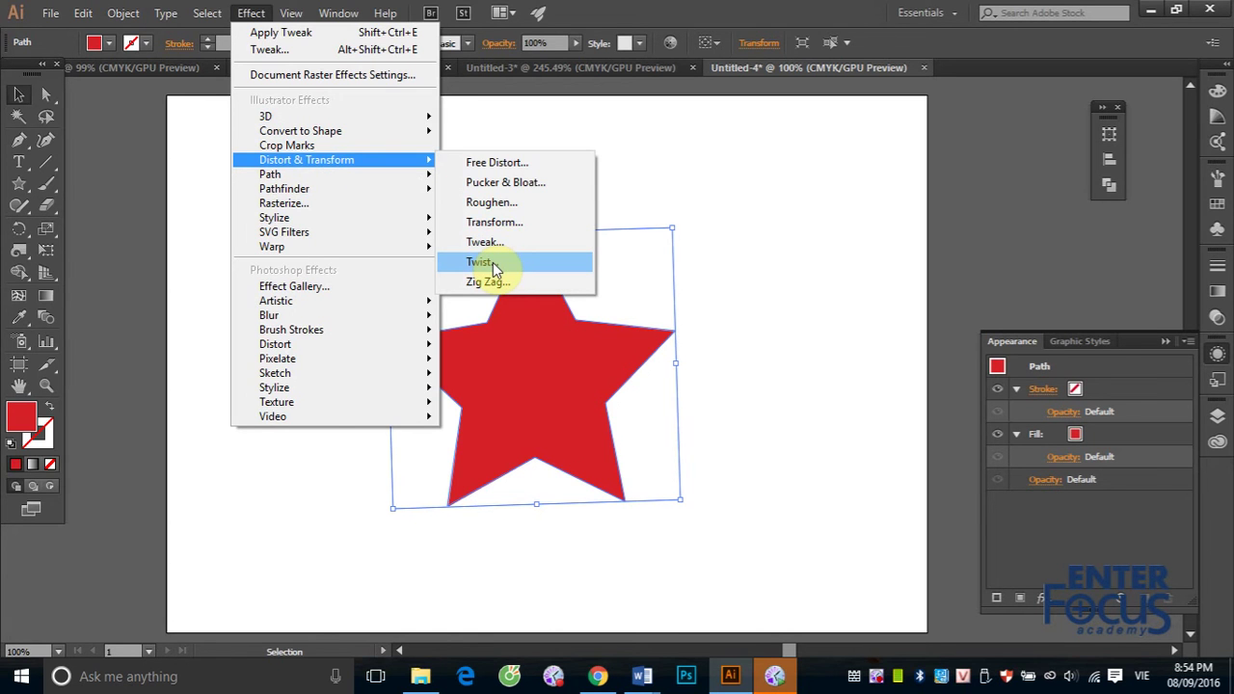
click(495, 264)
drag(620, 271, 854, 229)
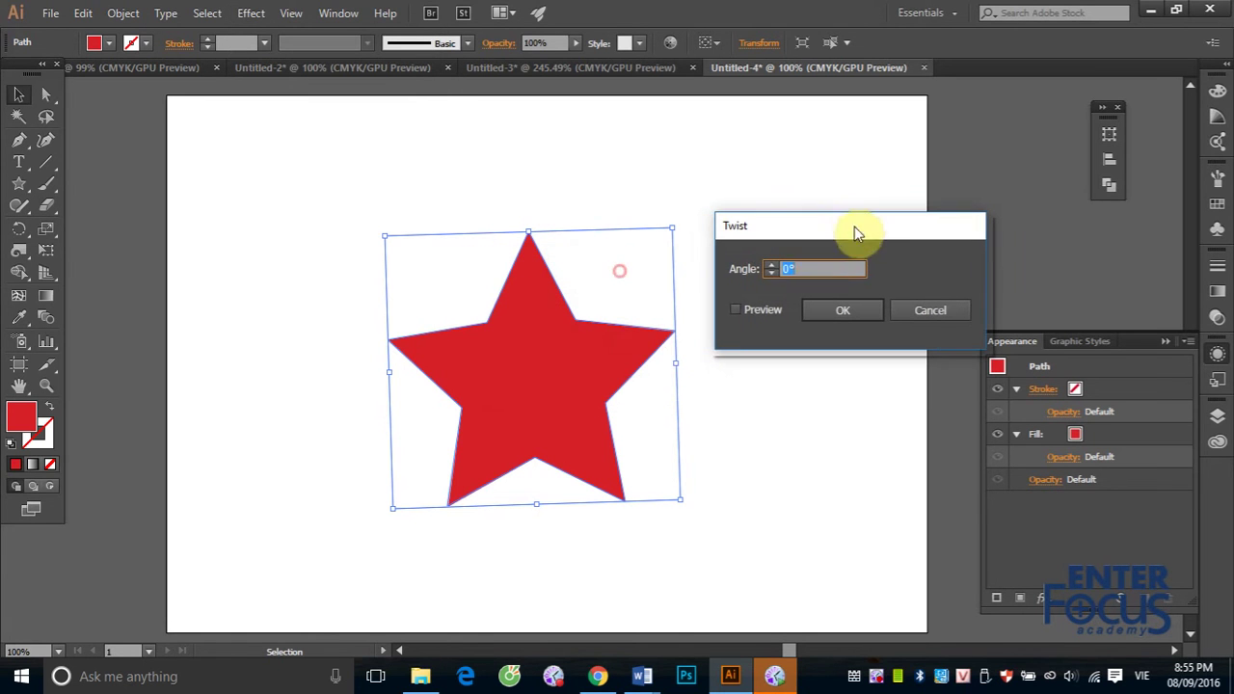
click(738, 309)
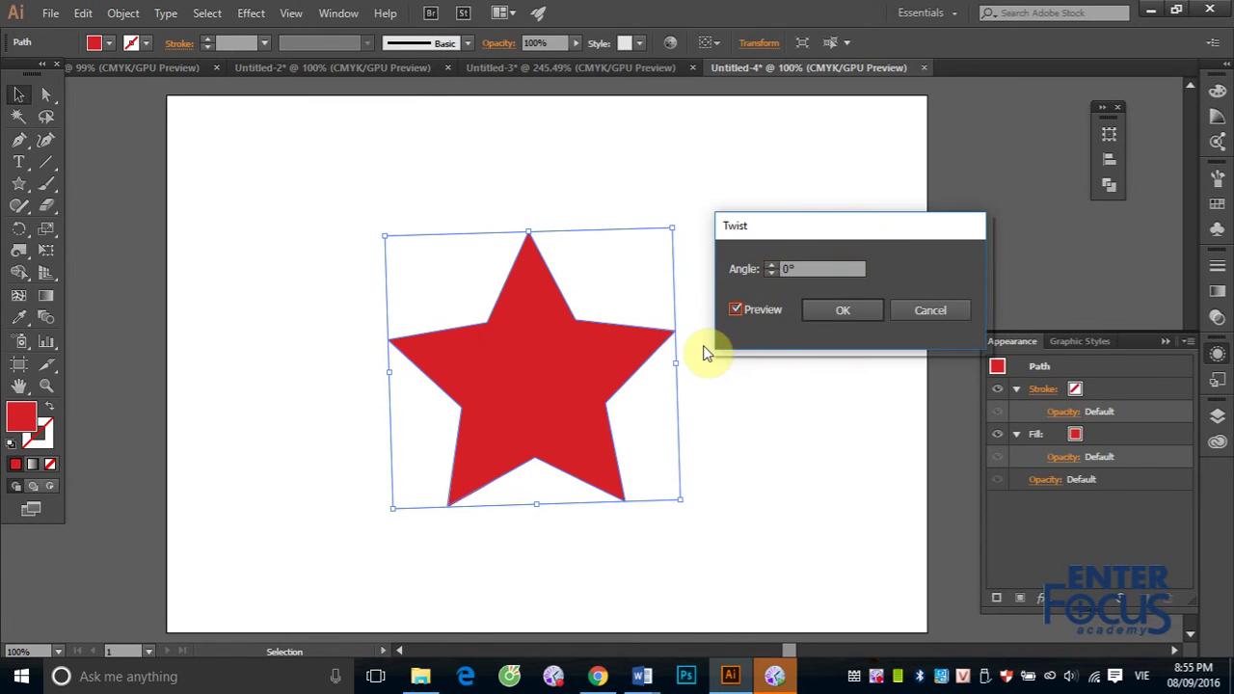
click(772, 265)
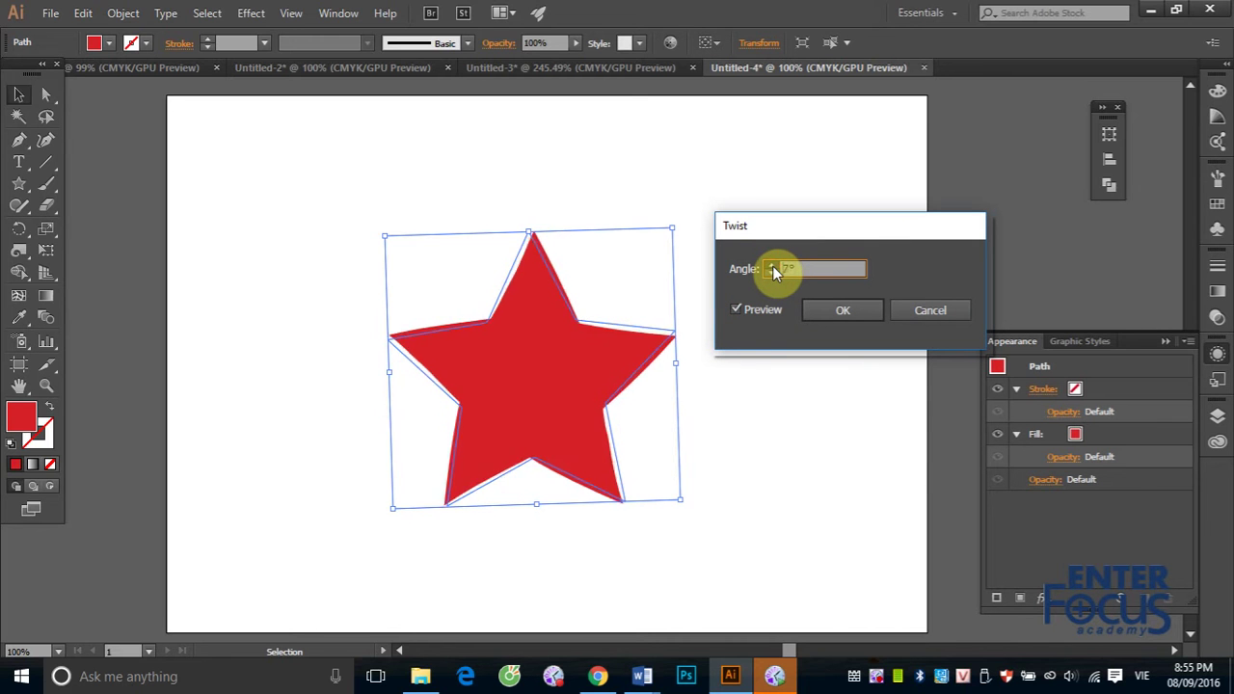
drag(771, 266, 771, 266)
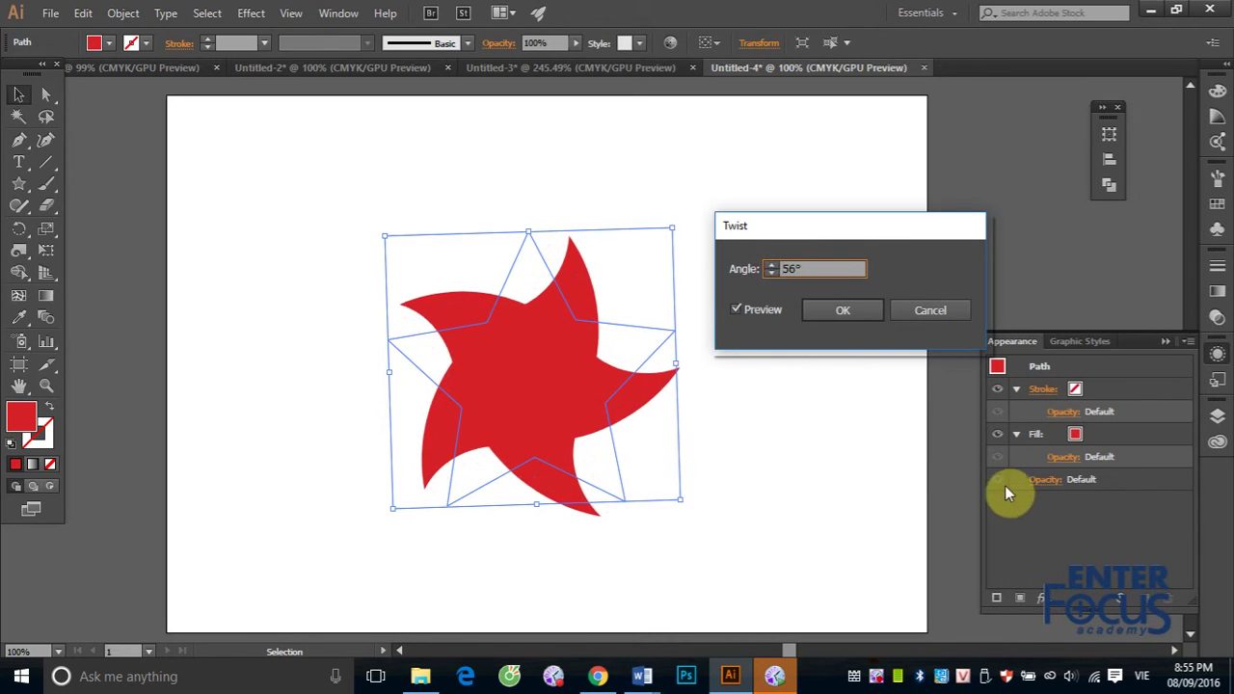
click(805, 270)
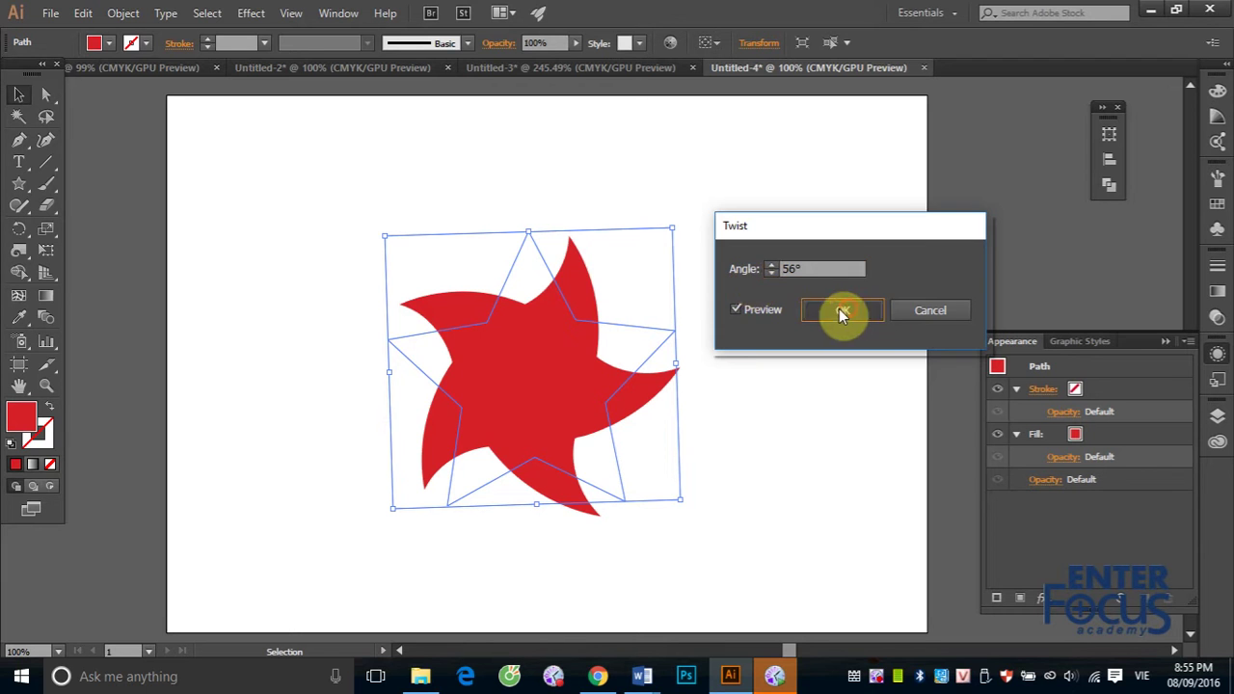
click(840, 309)
click(1150, 395)
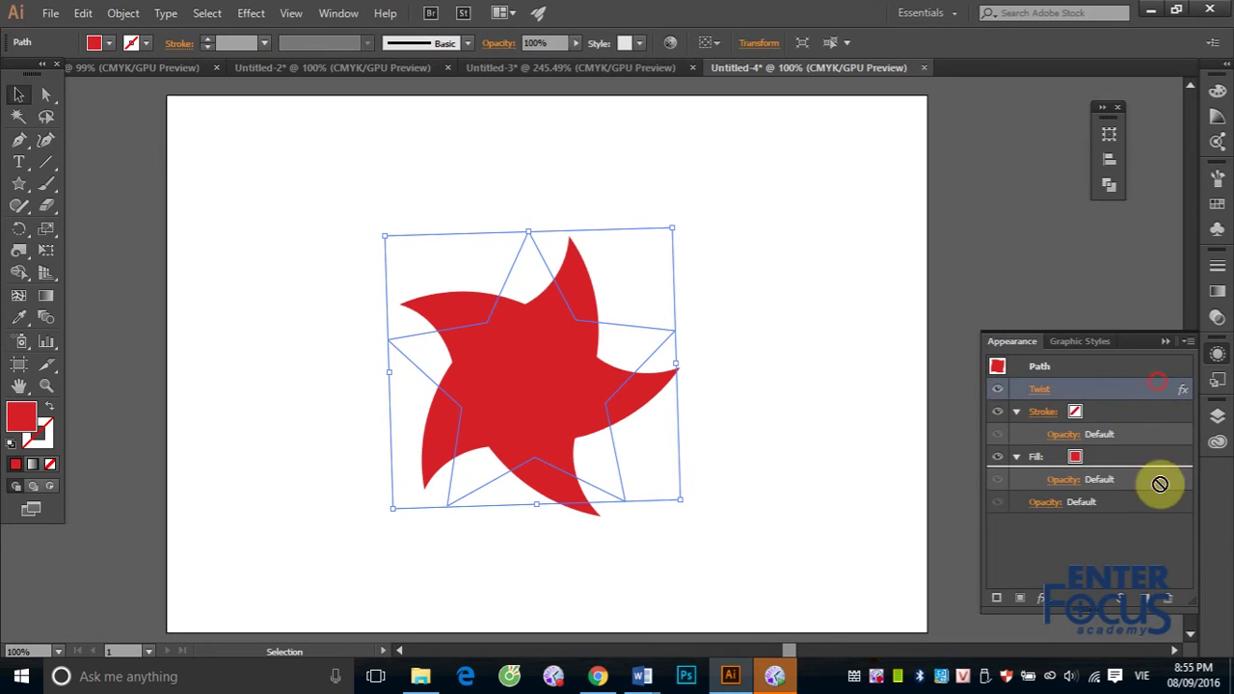
click(1165, 600)
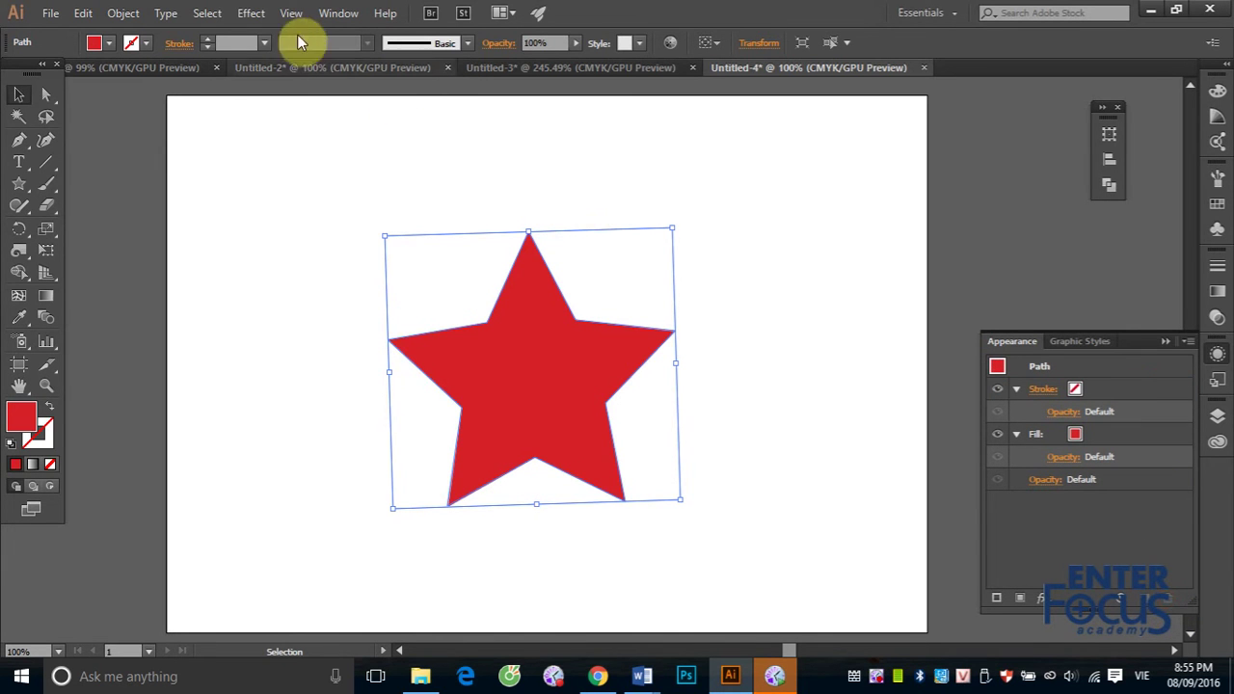
- Apply Zig Zag to the star: 4 pt absolute size, 35 ridges per segment, smooth points
click(253, 14)
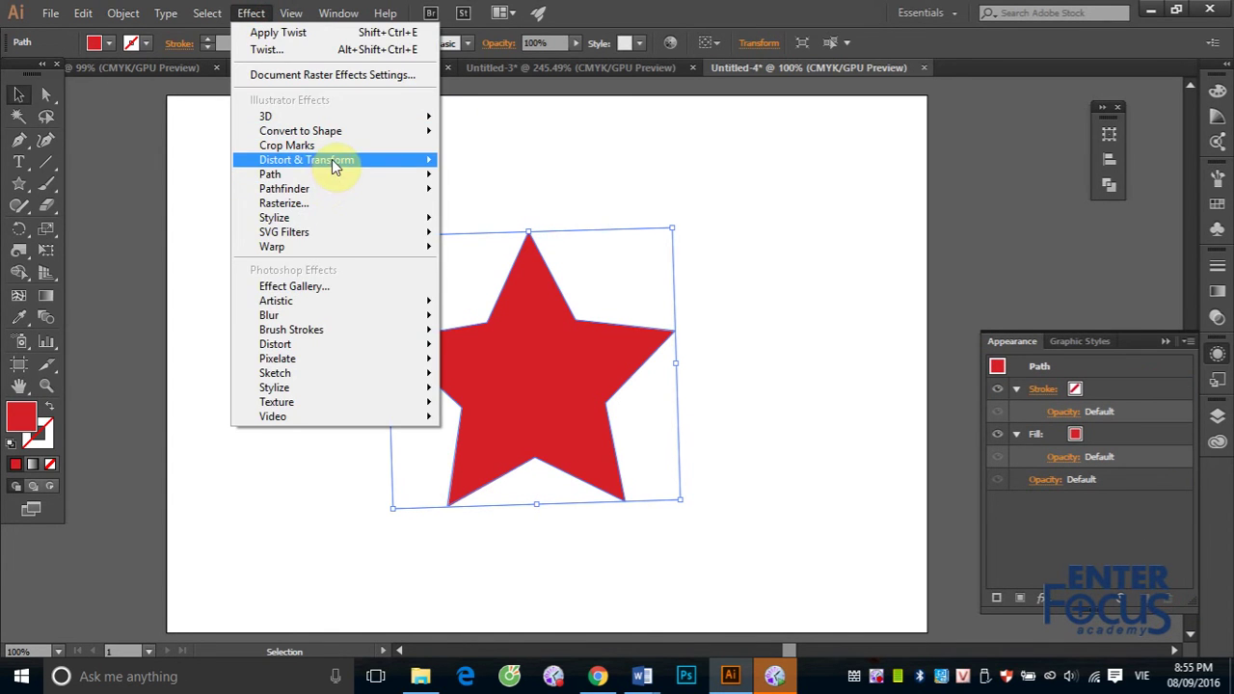
mouse_move(307, 160)
click(485, 286)
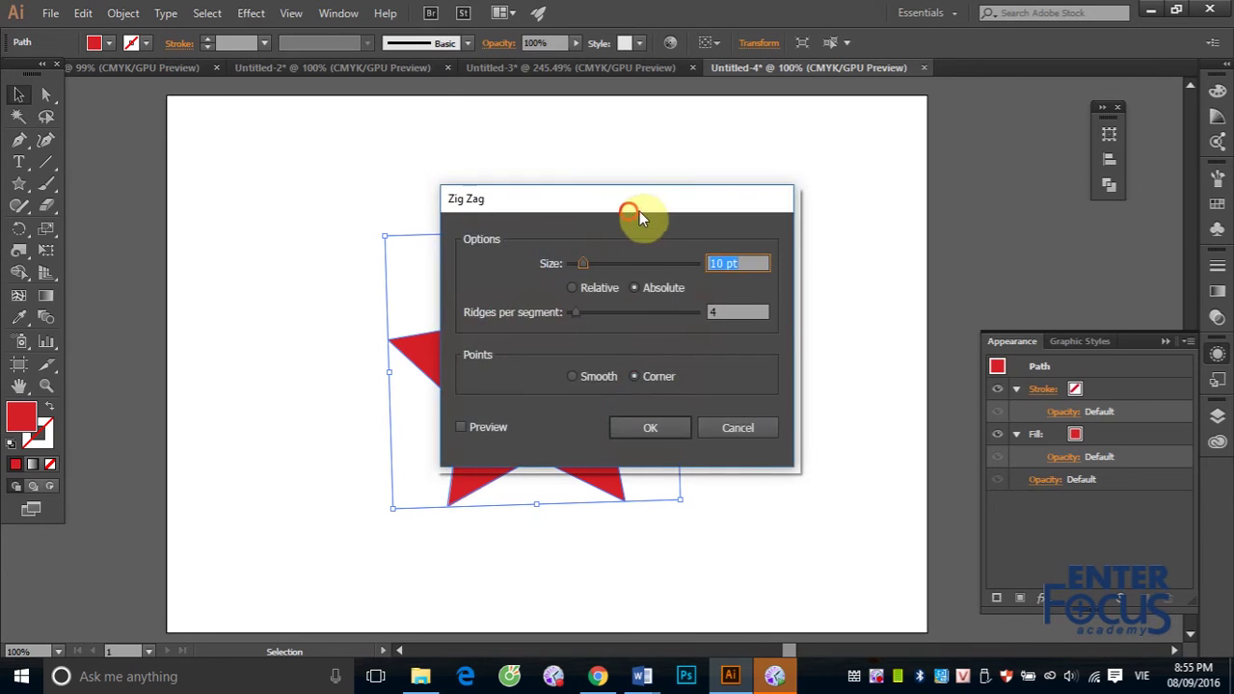
drag(627, 210, 878, 178)
click(708, 392)
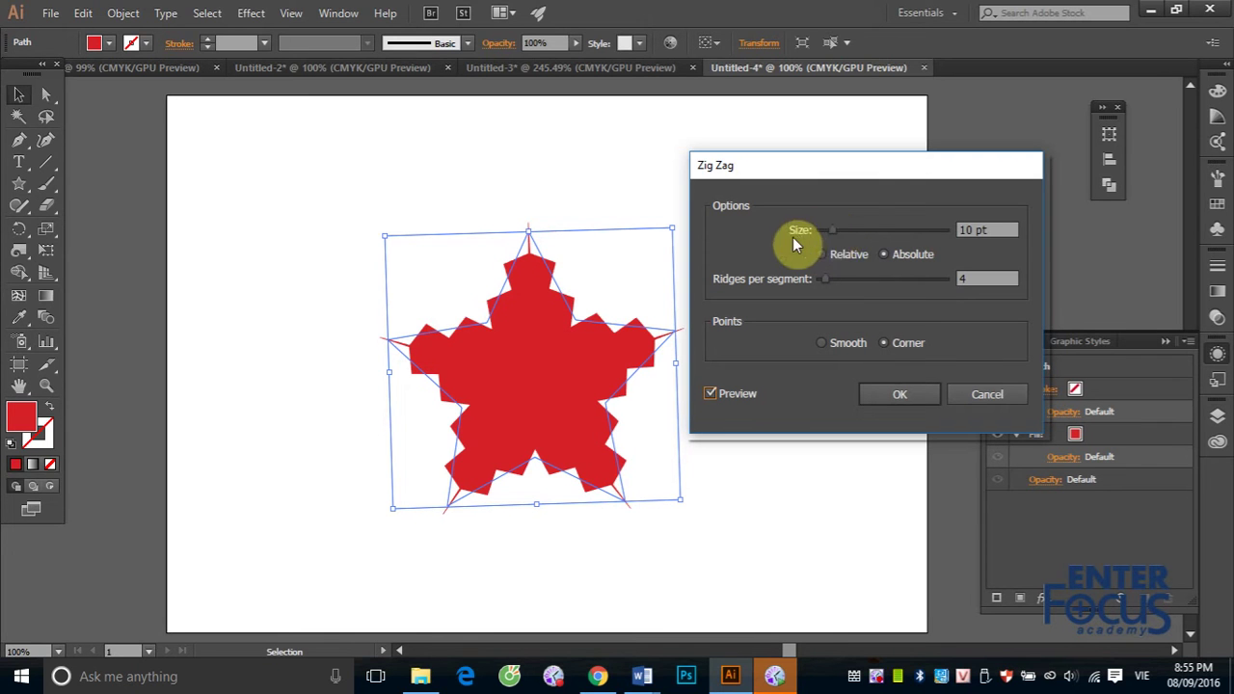
drag(830, 231, 822, 231)
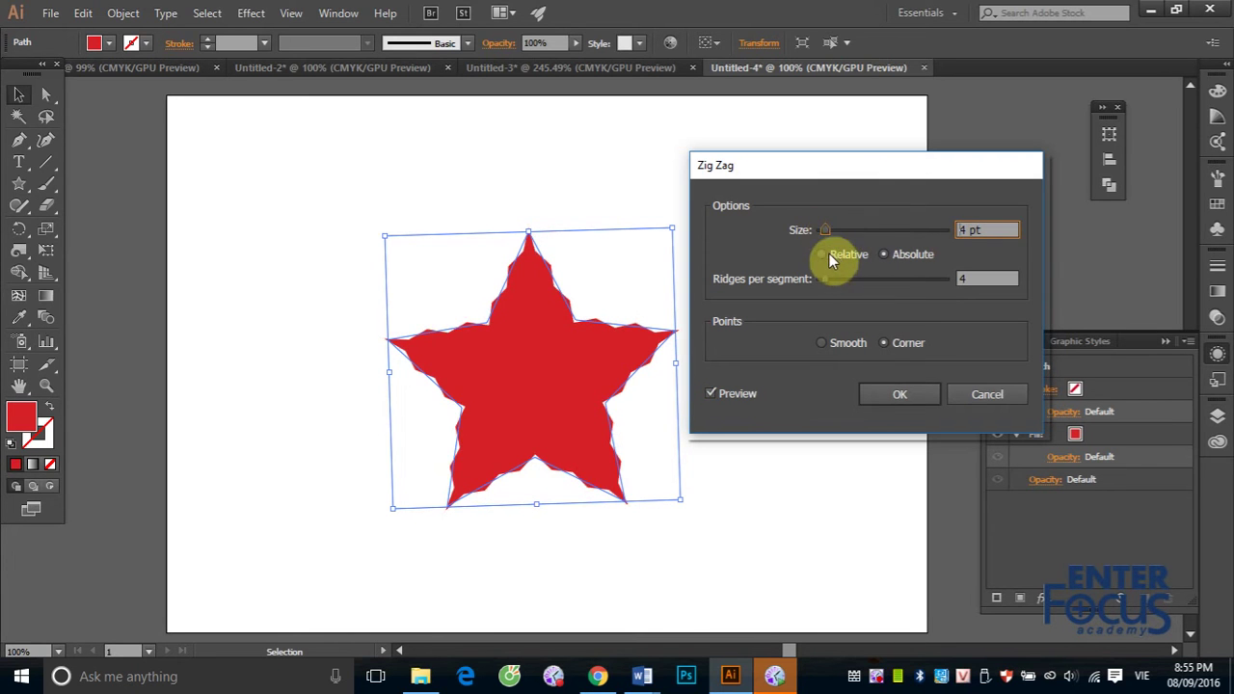
click(830, 253)
click(881, 255)
drag(828, 281, 866, 278)
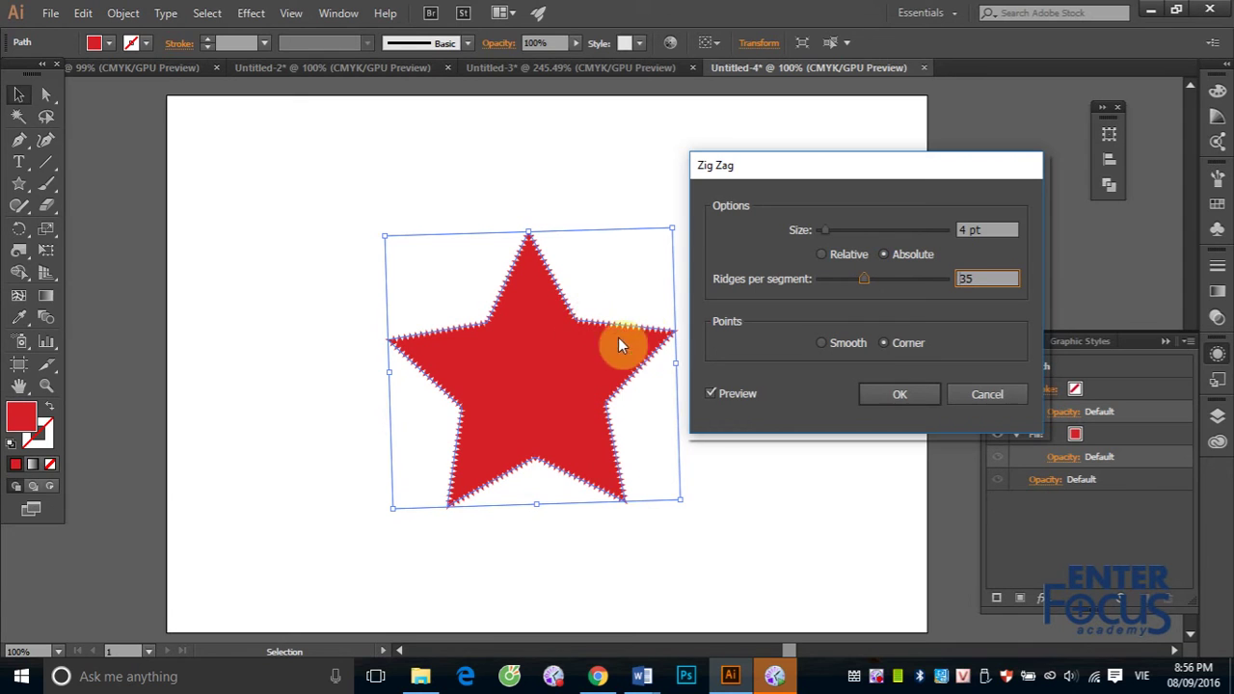
click(824, 344)
click(926, 388)
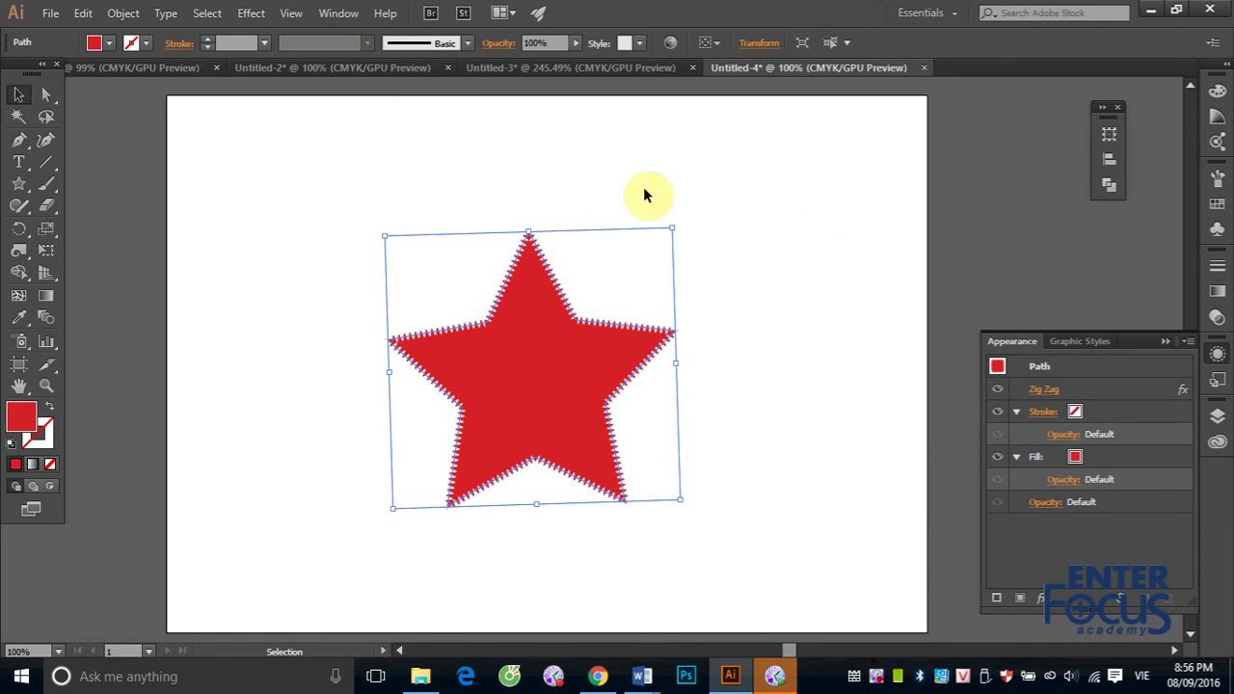
- Stack a smooth Roughen of 29% size and 36/in detail on the star
click(253, 12)
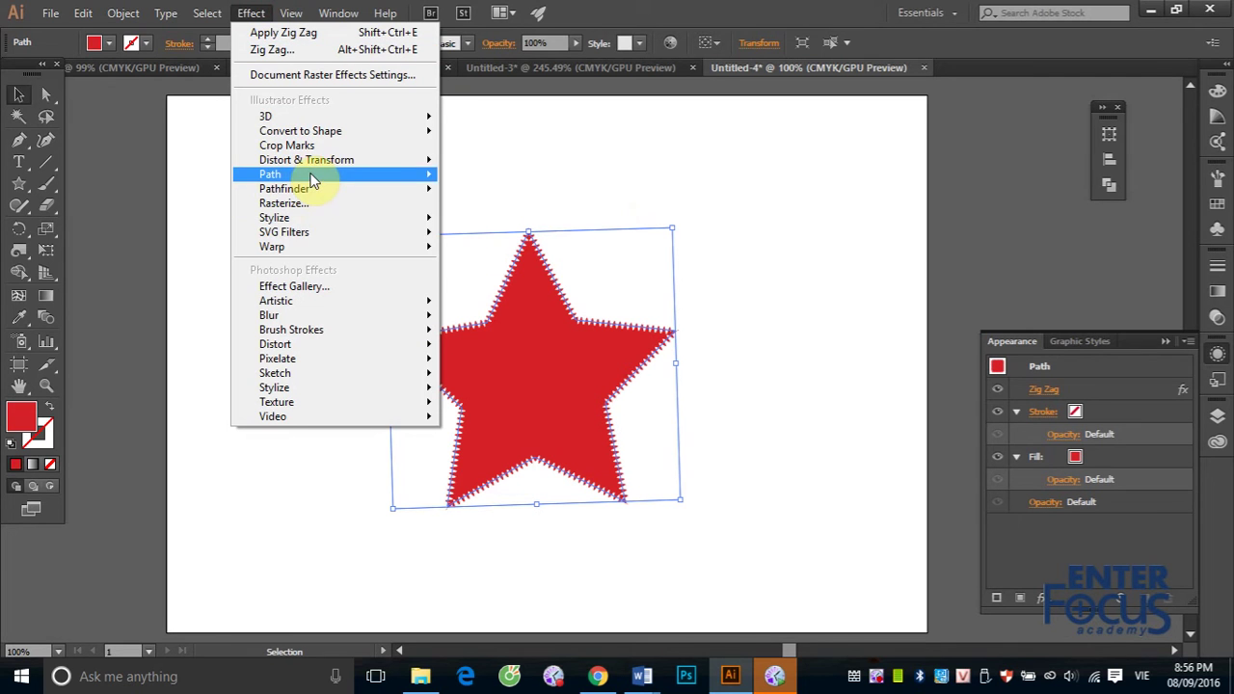
mouse_move(307, 161)
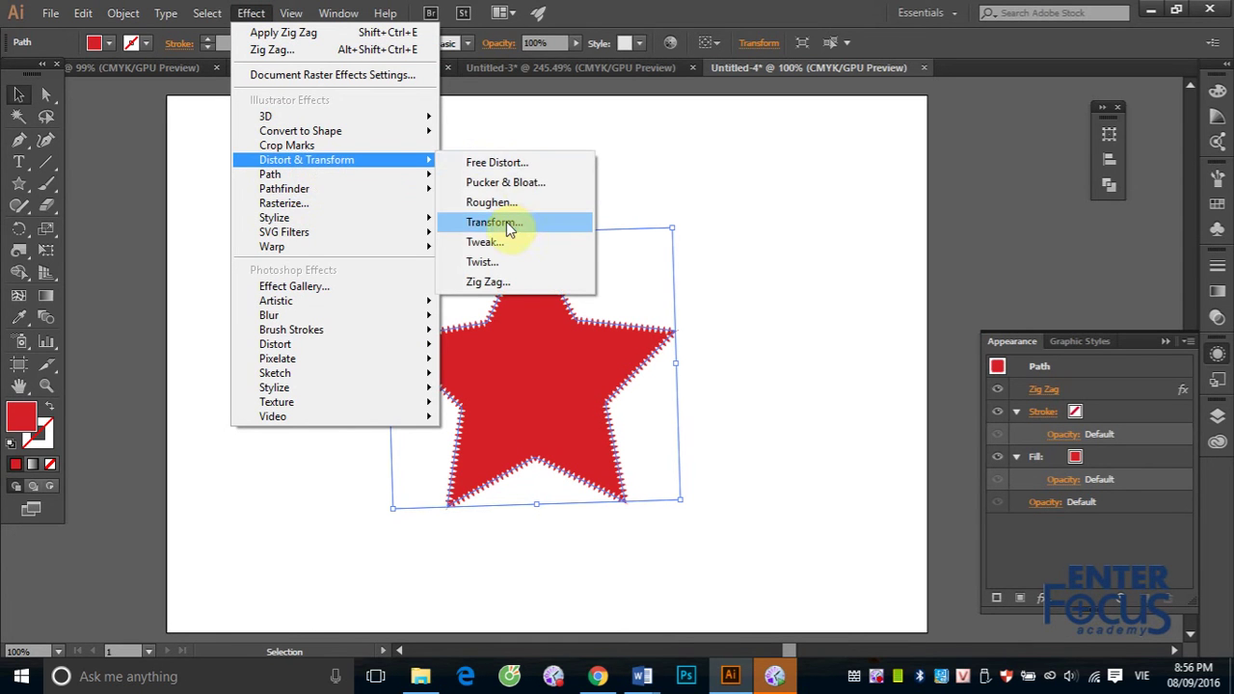
click(503, 202)
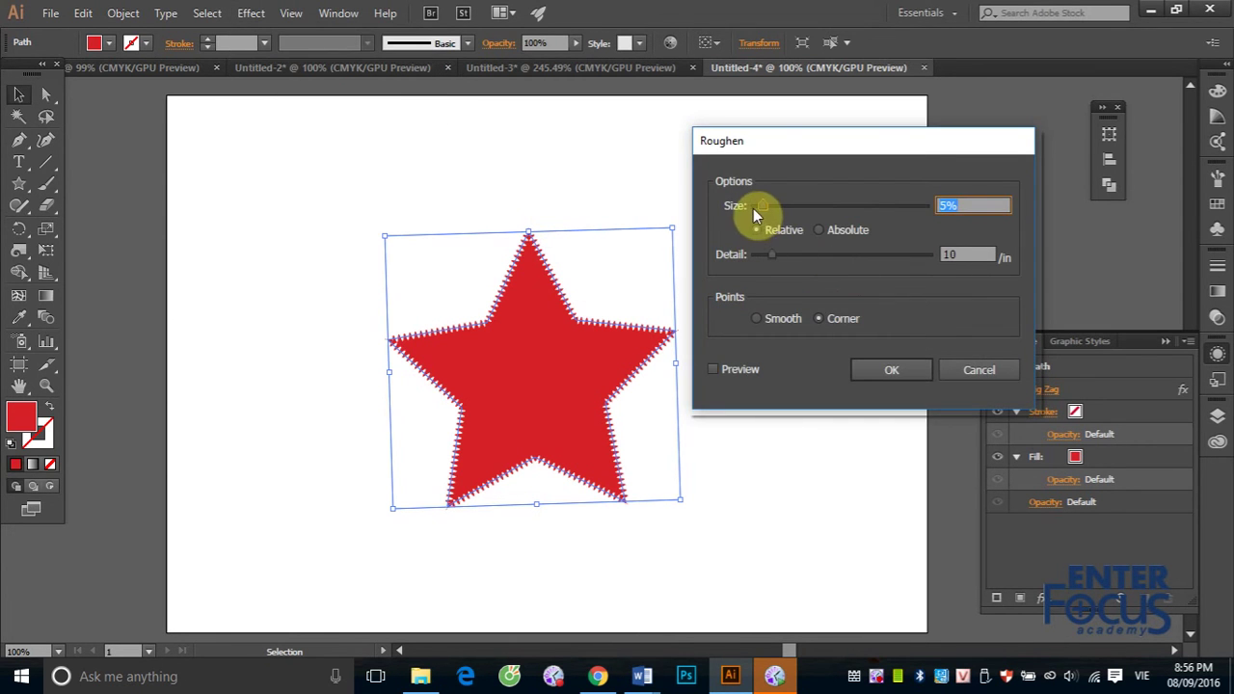
drag(761, 205, 802, 205)
click(757, 319)
drag(773, 254, 818, 255)
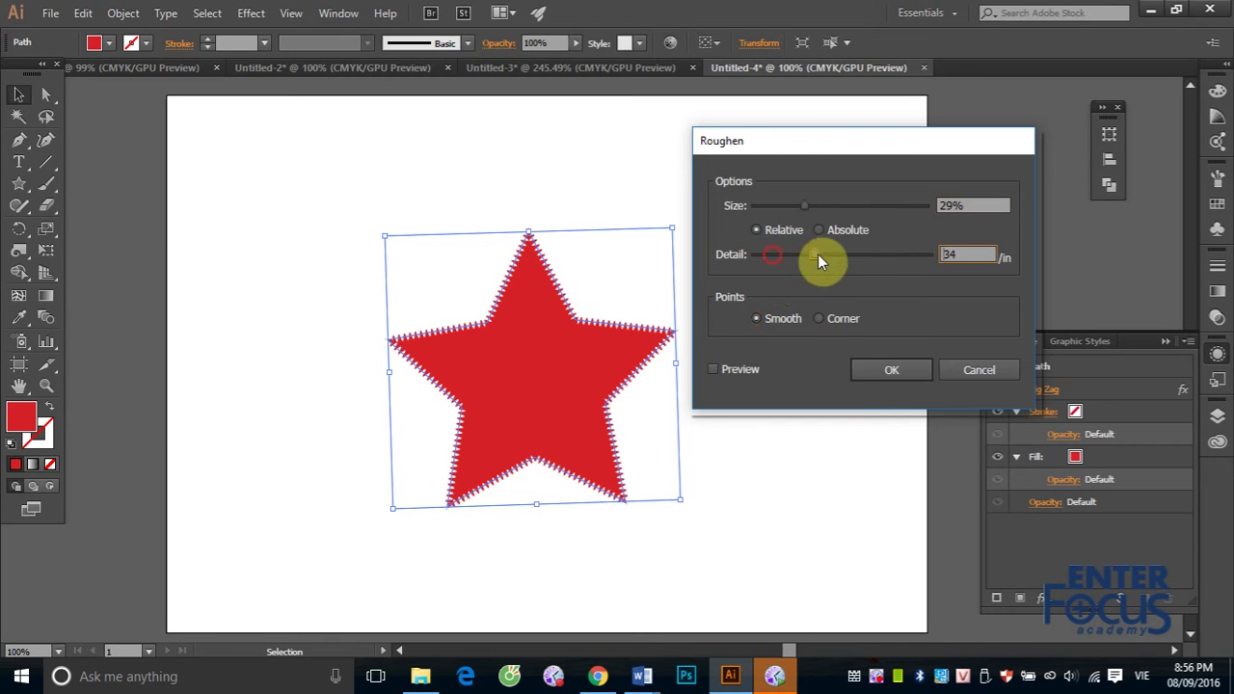
click(856, 367)
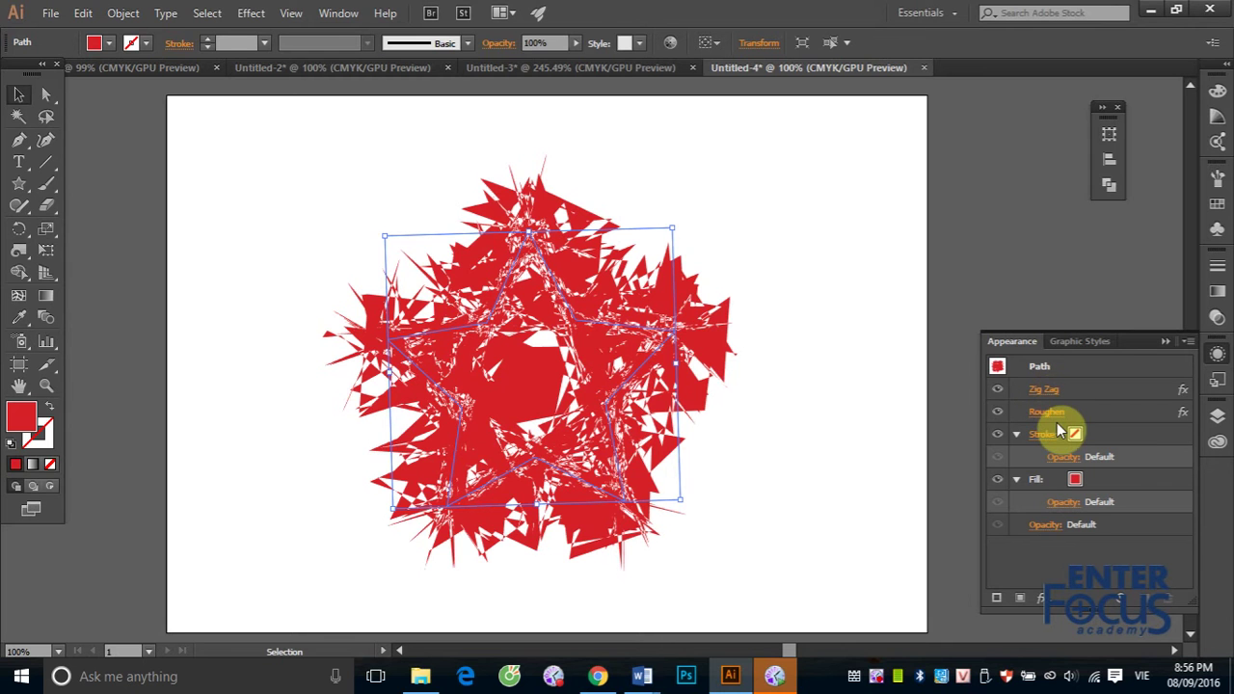
- Hide the Zig Zag effect in the Appearance panel, keeping only Roughen visible
click(997, 412)
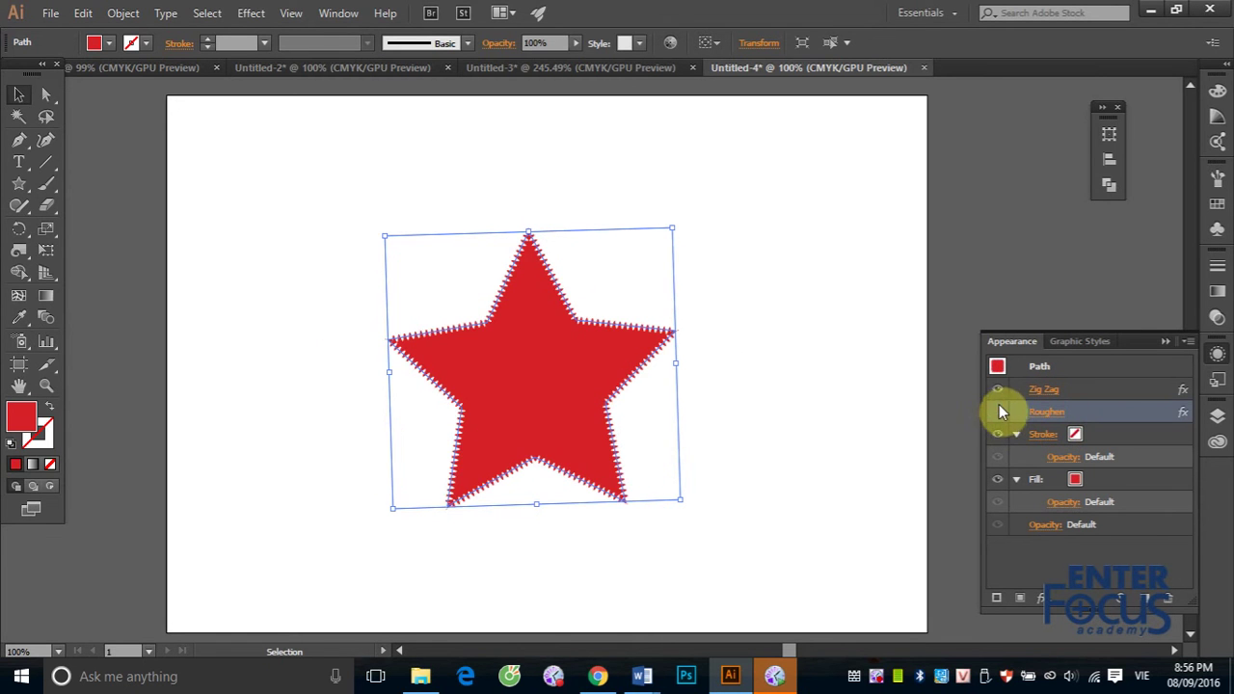
click(997, 389)
click(997, 412)
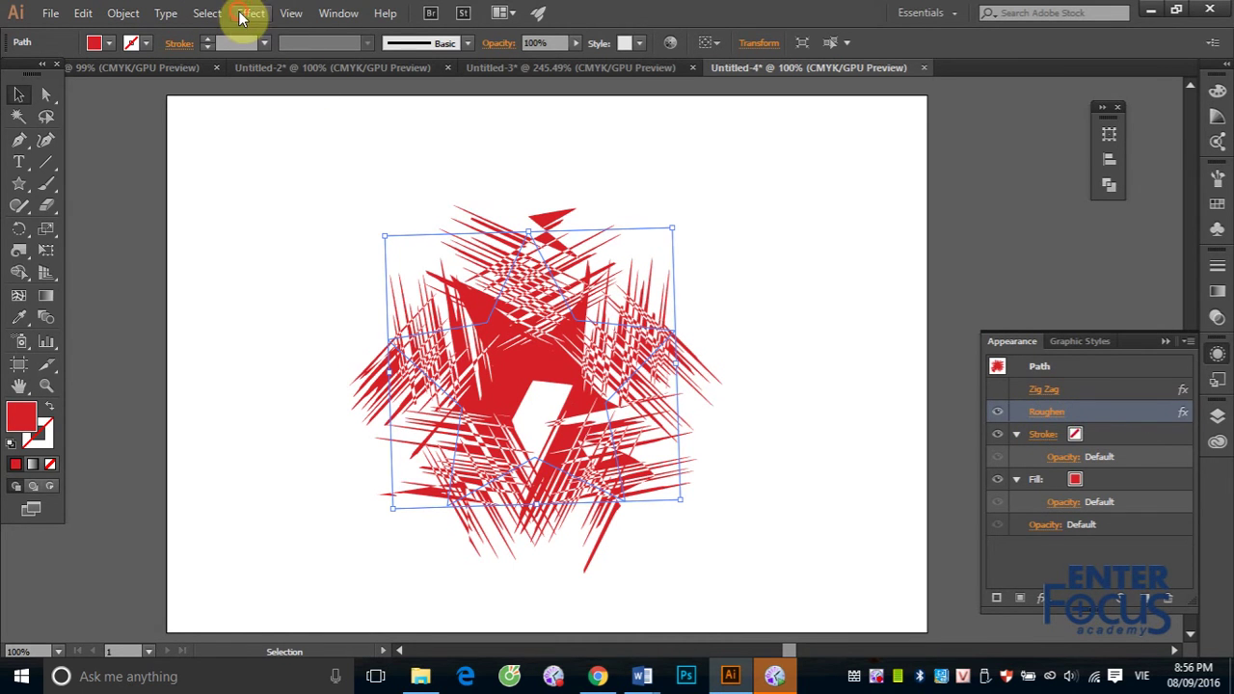
click(249, 13)
mouse_move(307, 160)
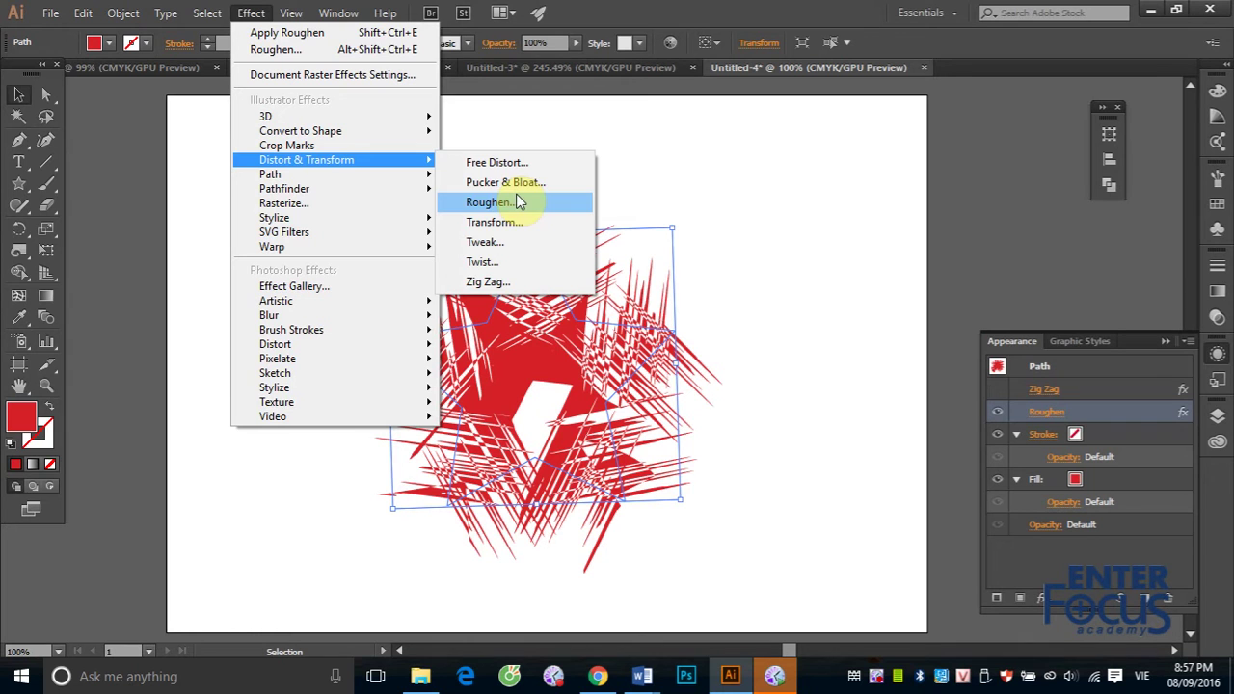
- Dismiss the effects menu and delete Roughen from the star's Appearance
click(1037, 307)
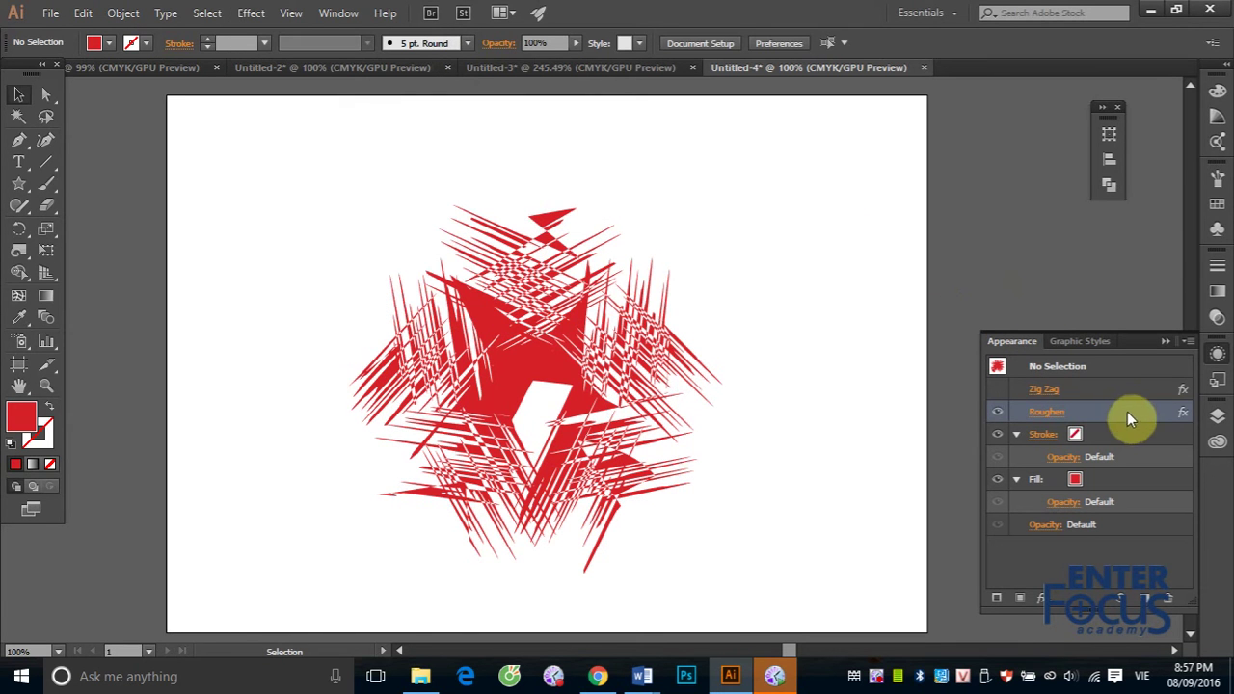
click(1165, 595)
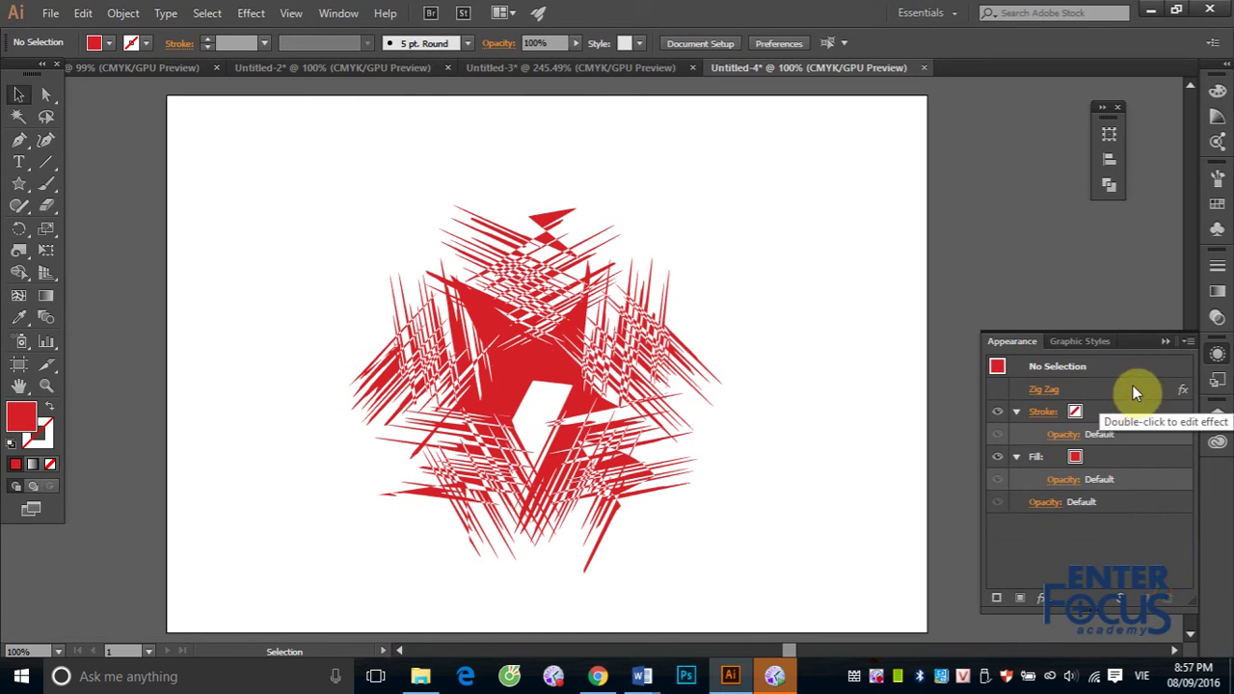
click(1134, 387)
click(490, 338)
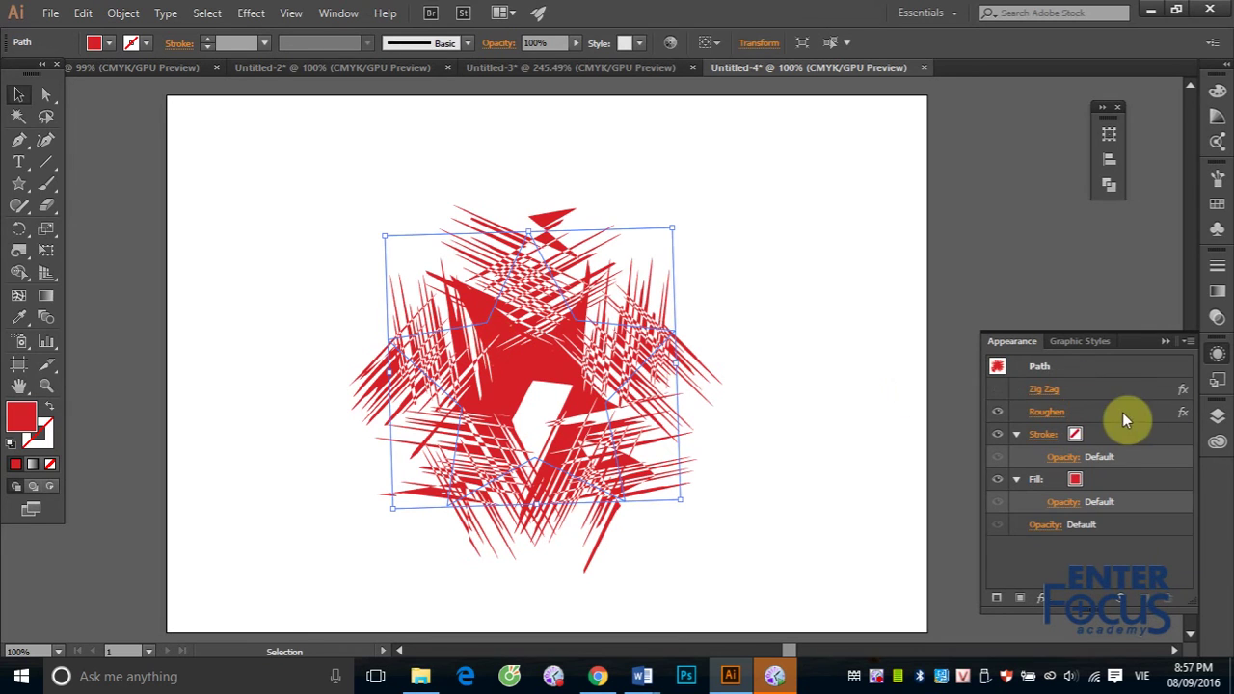
- Delete the remaining Zig Zag and Roughen entries, leaving a plain selected red star
click(1131, 389)
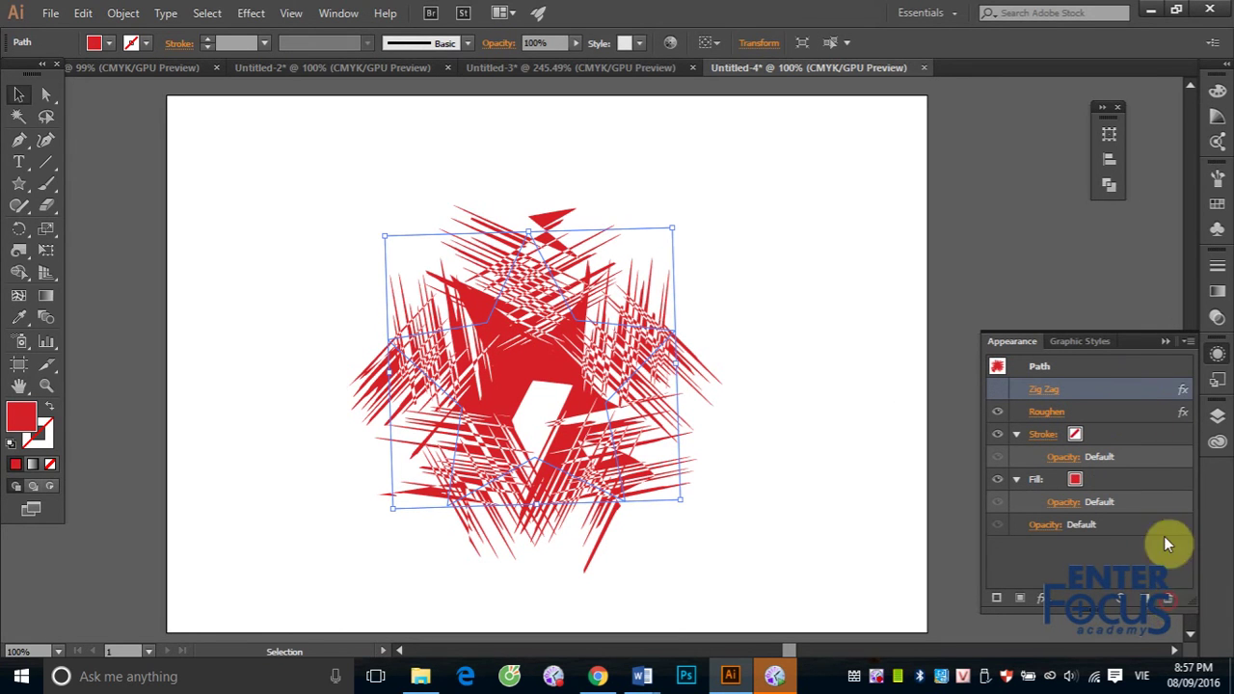
click(1164, 596)
click(1147, 390)
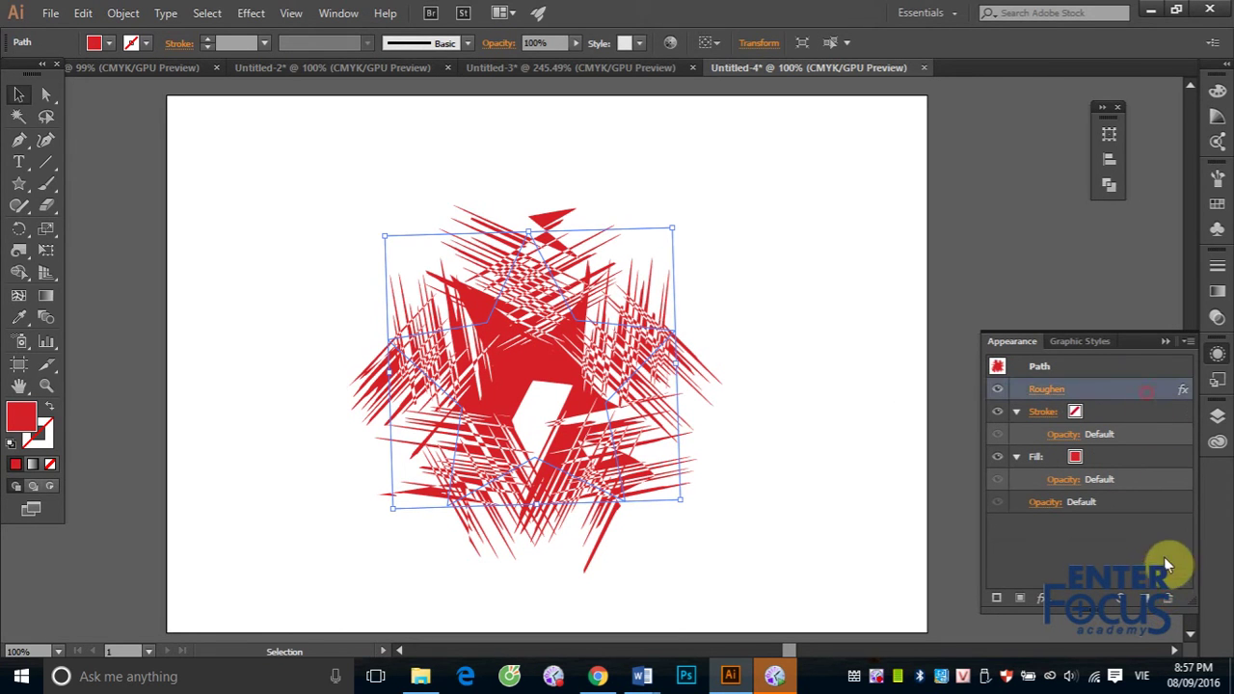
click(1166, 597)
click(719, 294)
click(475, 364)
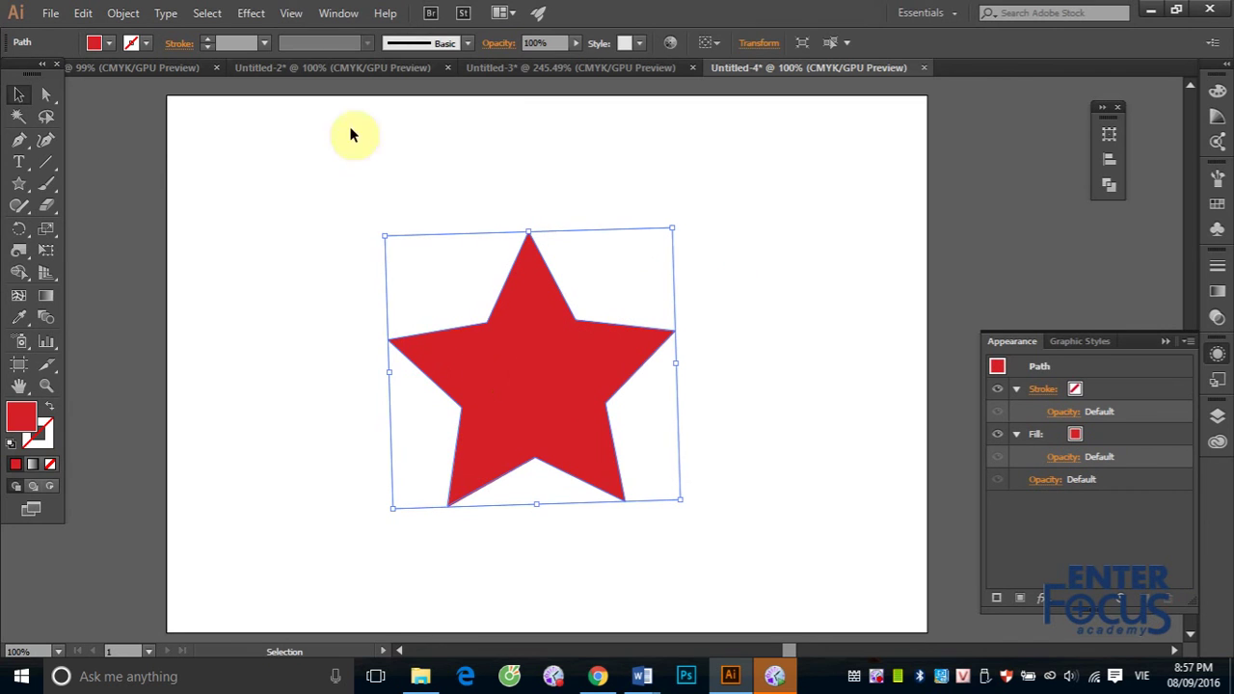
click(253, 17)
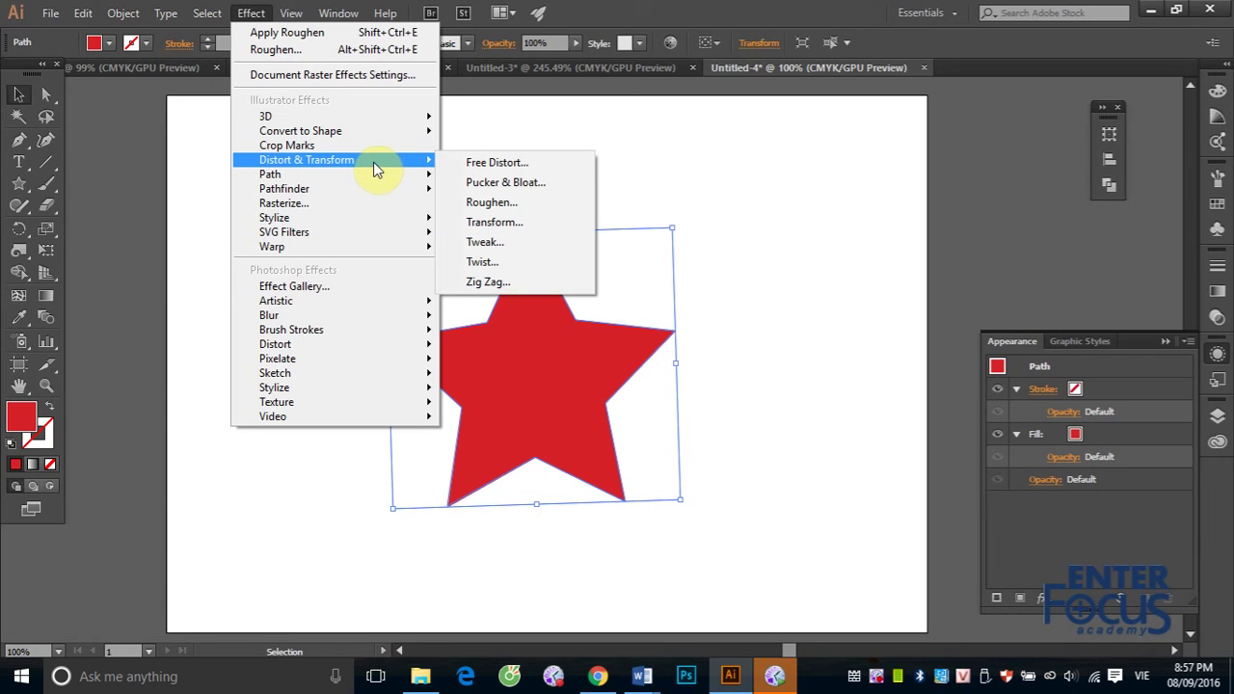
- Open the Transform Effect dialog and move it clear of the star
click(495, 221)
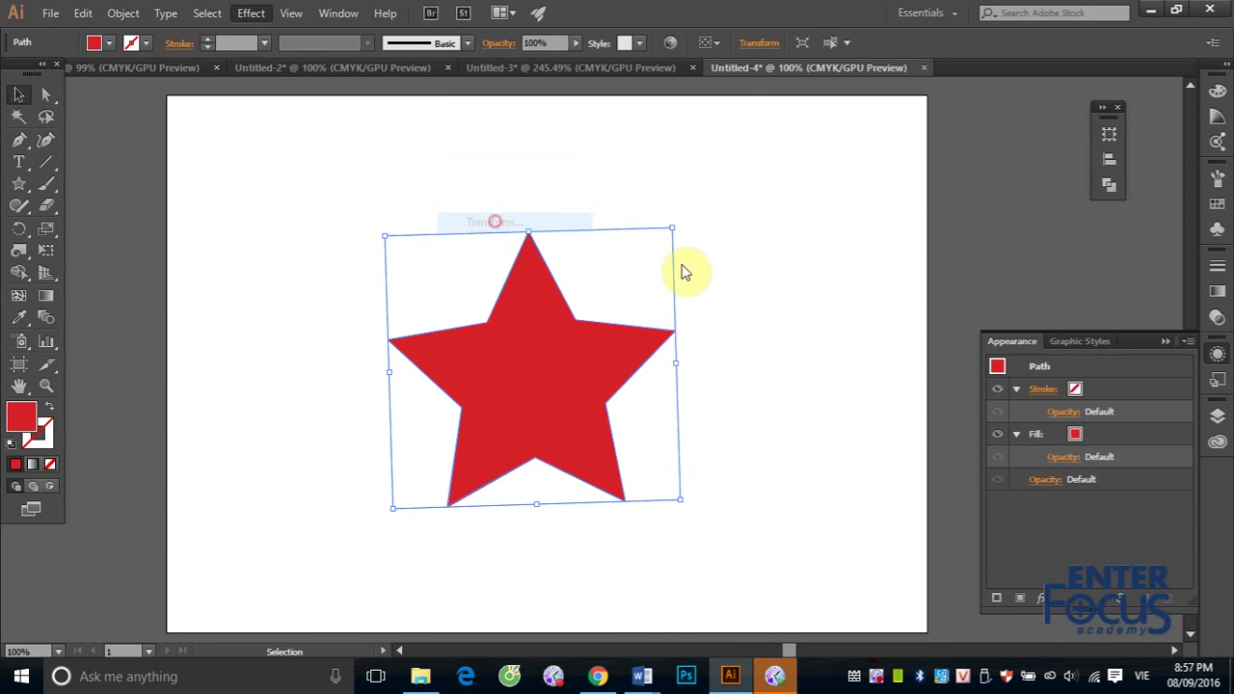
drag(583, 76, 840, 112)
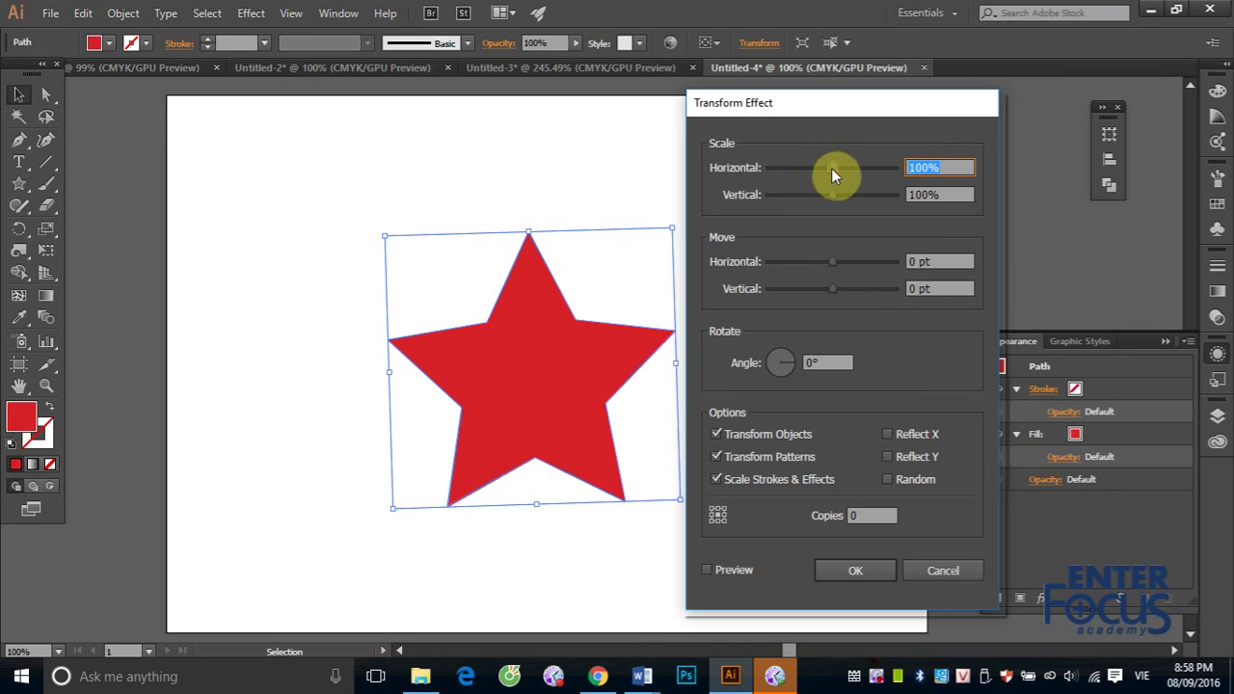
- With preview on, set Transform to 66% horizontal scale, 63 pt horizontal move, 42° angle
drag(835, 171, 874, 171)
click(707, 570)
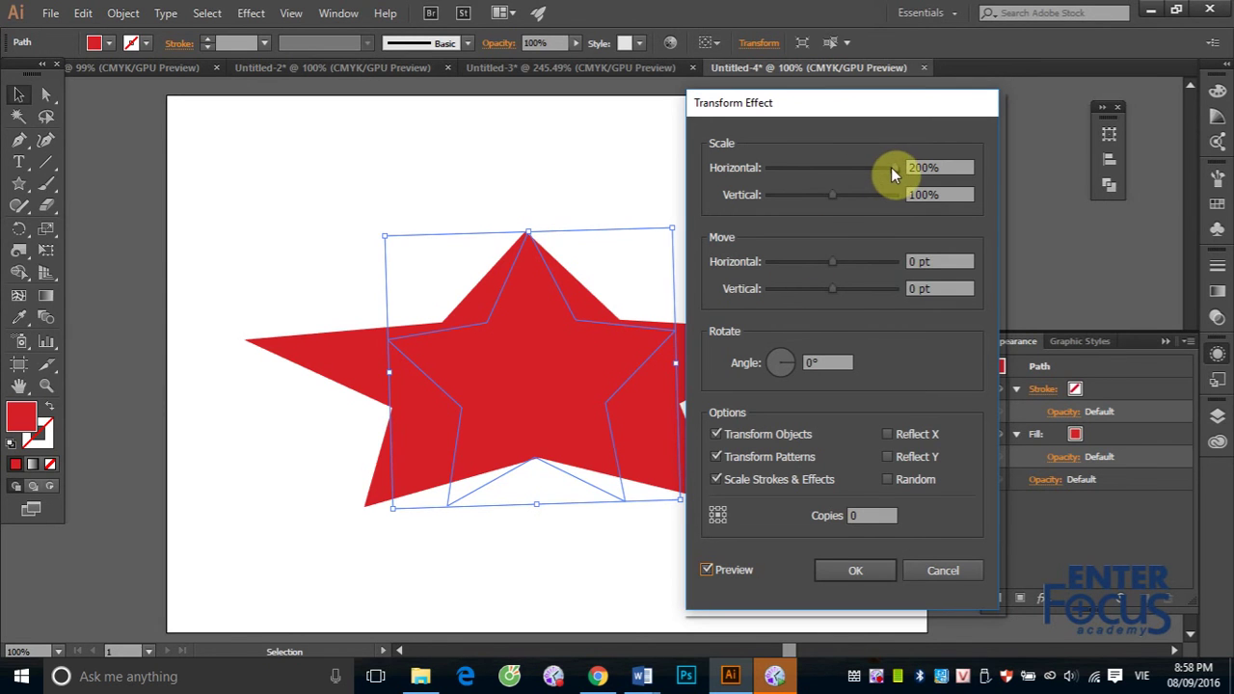
drag(893, 168, 809, 180)
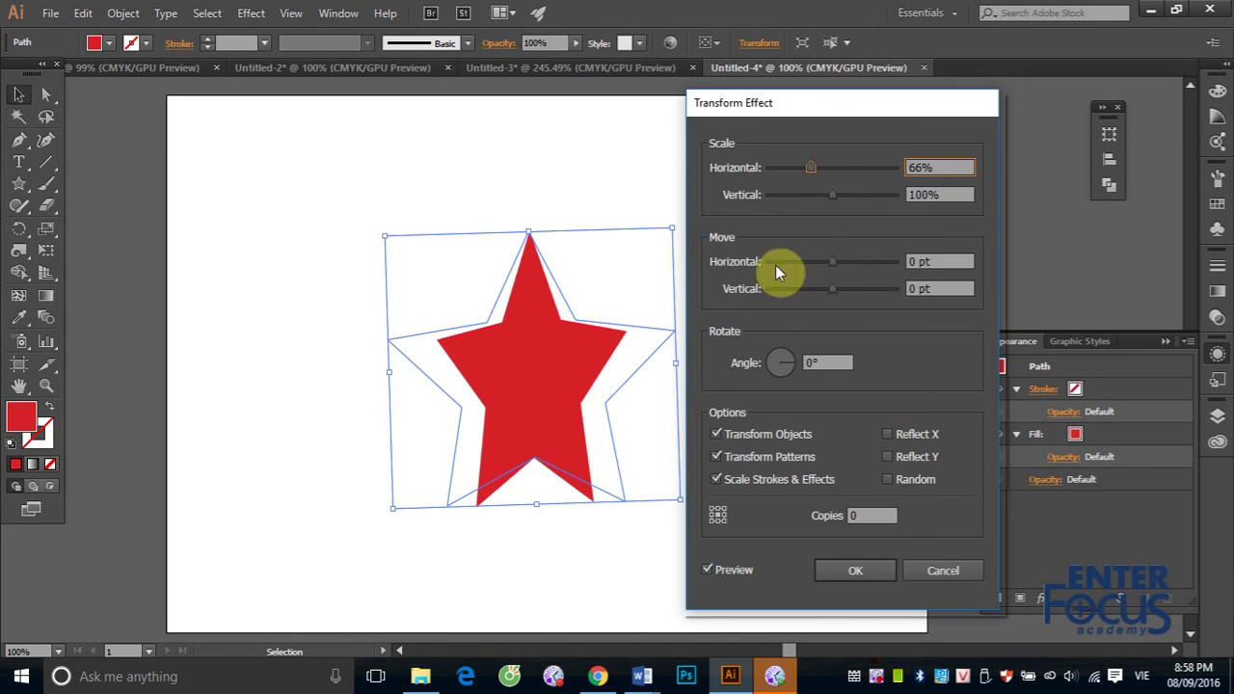
drag(834, 265, 874, 265)
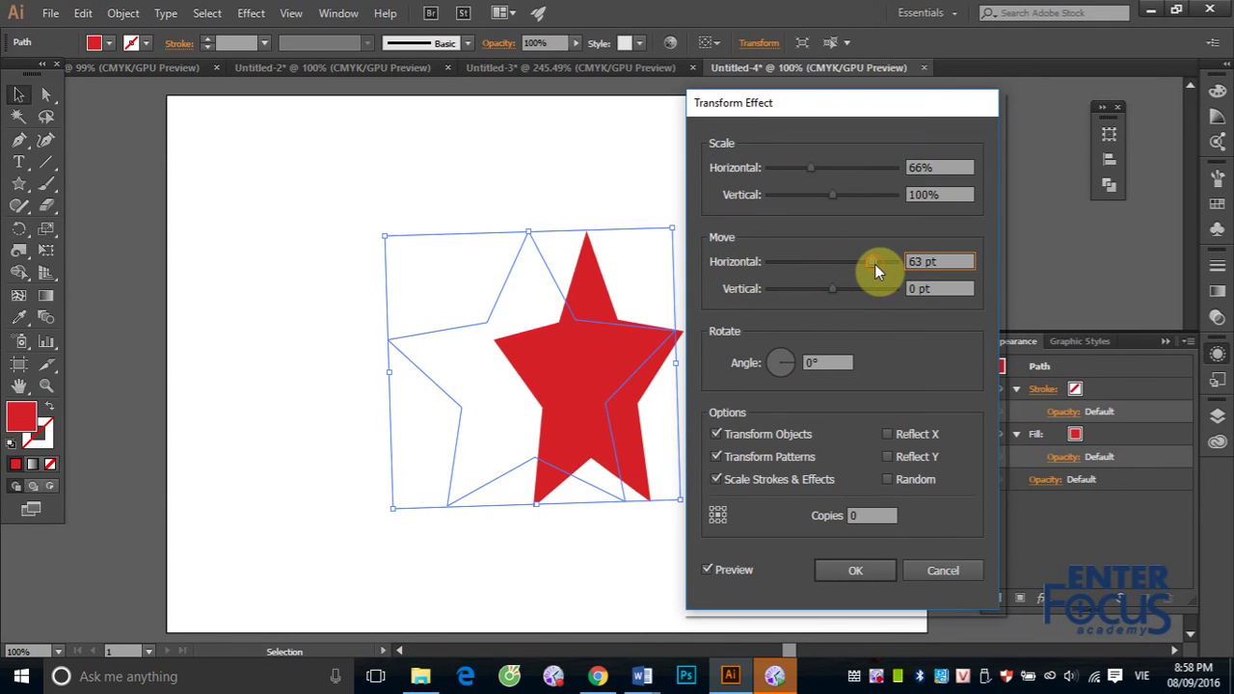
drag(789, 364, 797, 364)
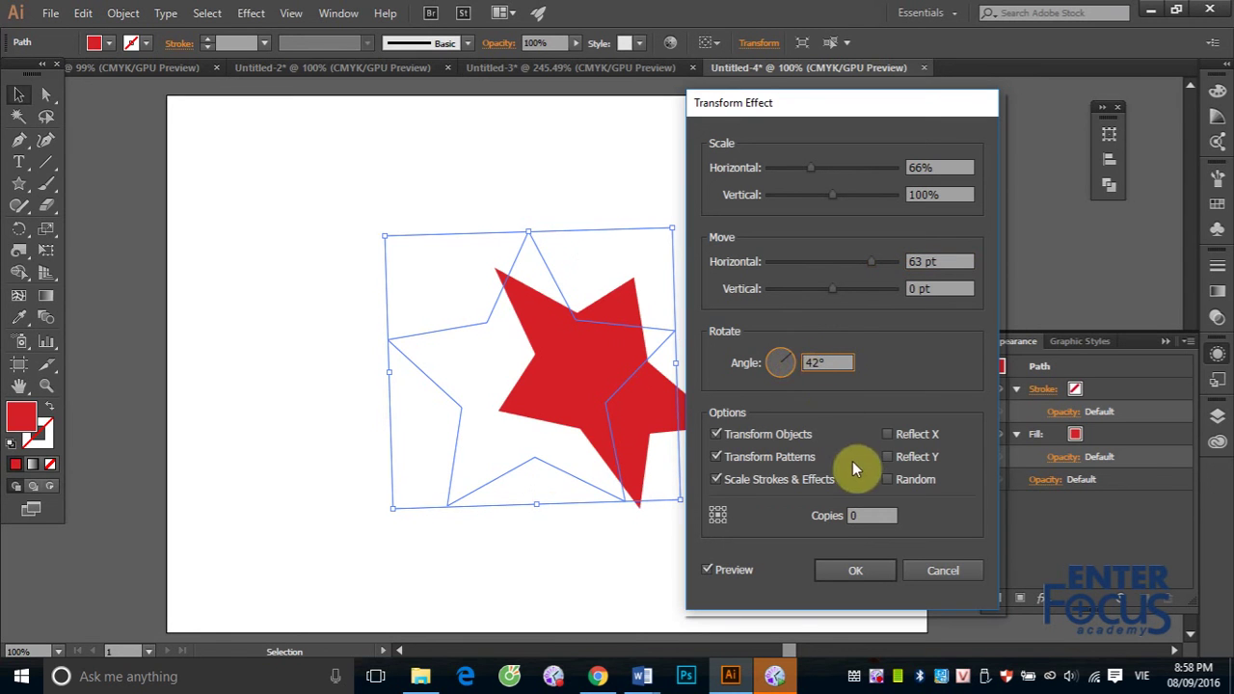
- Add Reflect Y and 1 copy, apply the Transform effect, and deselect the star
click(887, 436)
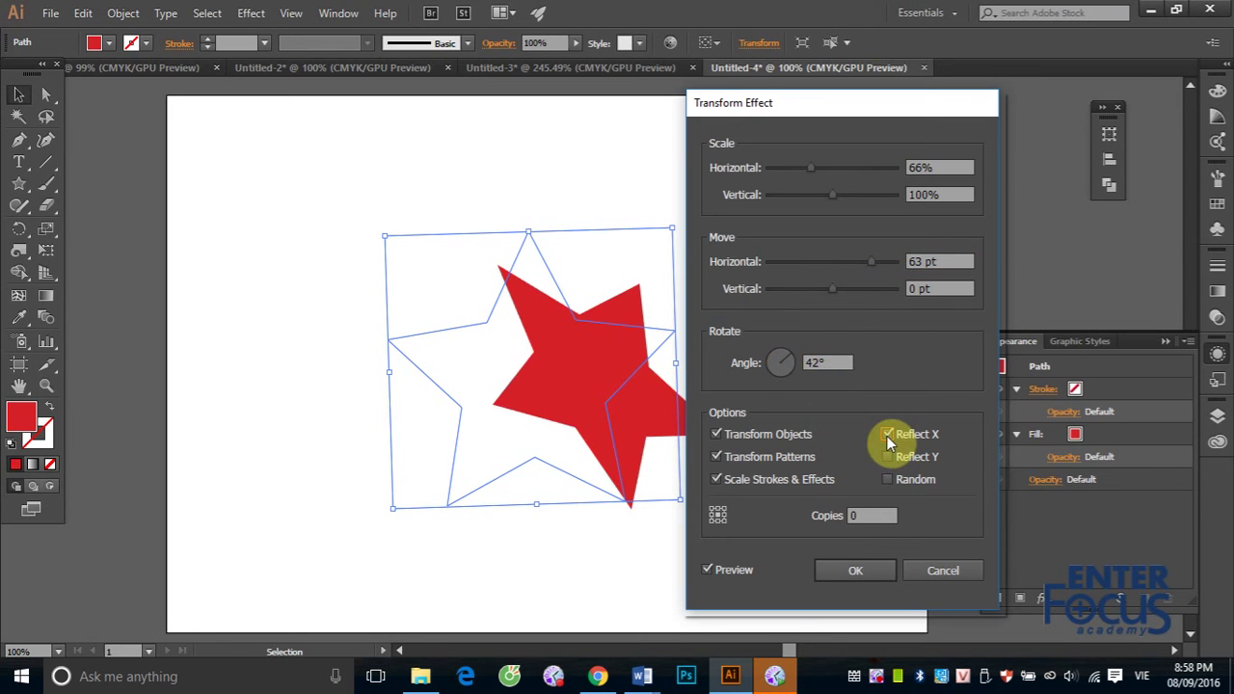
click(889, 434)
click(888, 456)
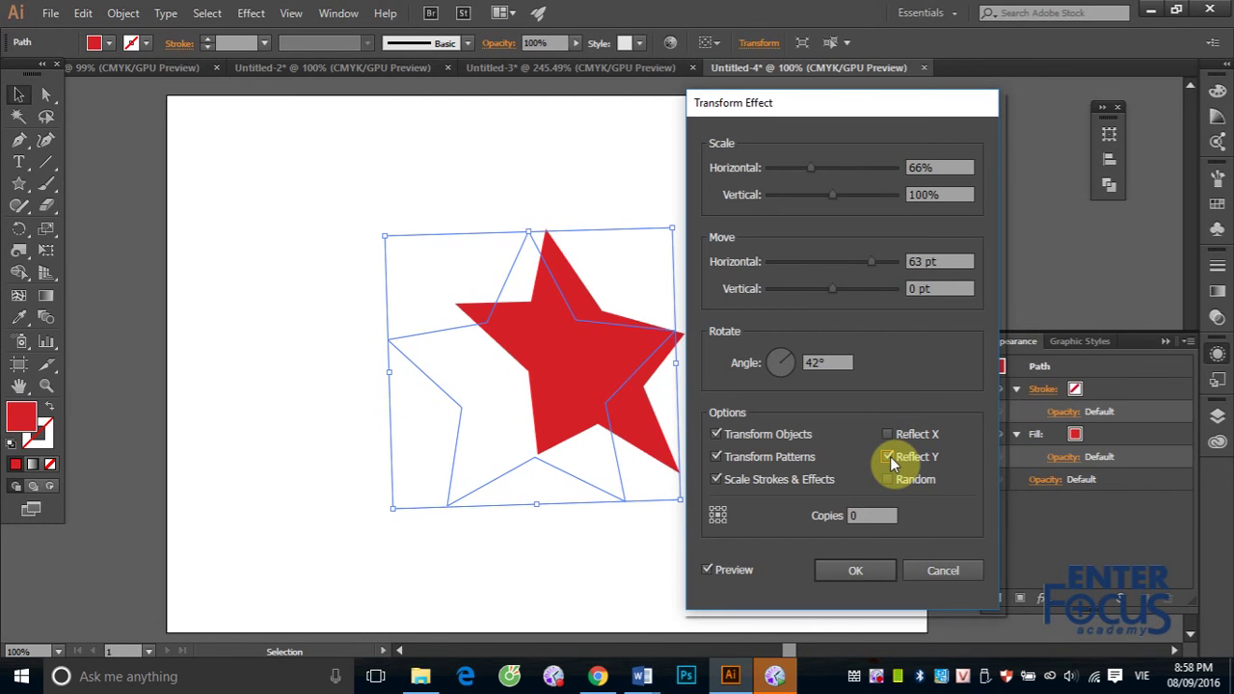
click(868, 515)
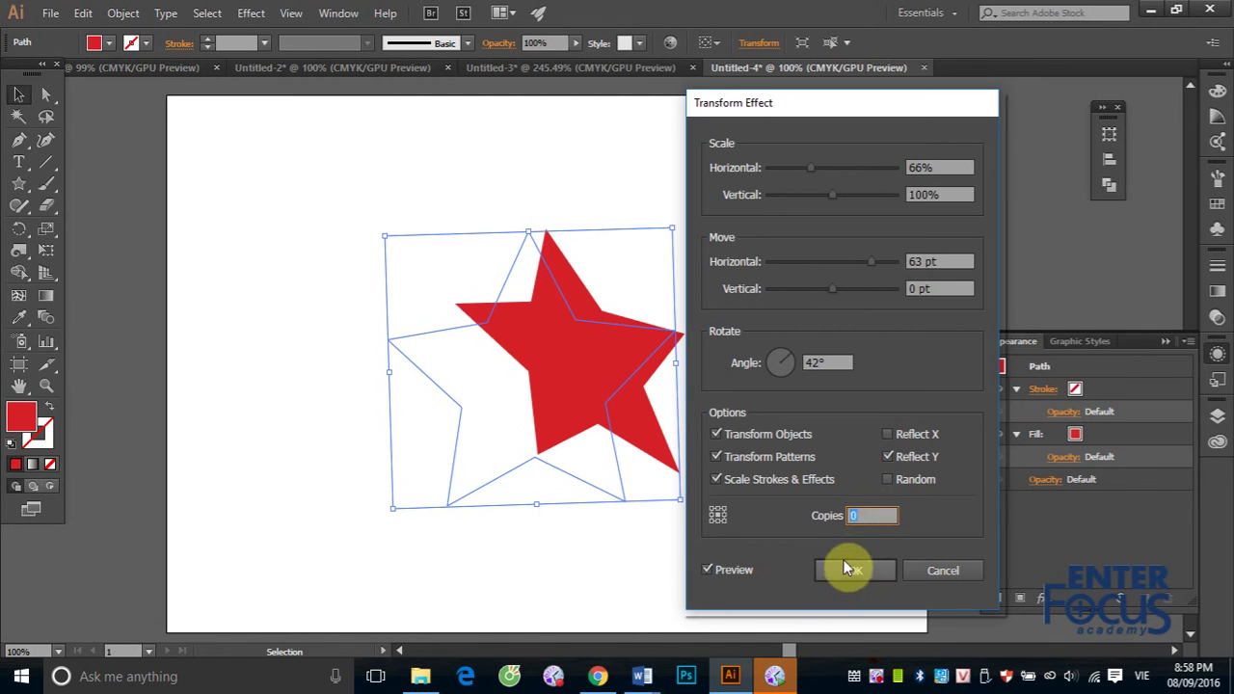
text(1)
click(854, 570)
click(186, 140)
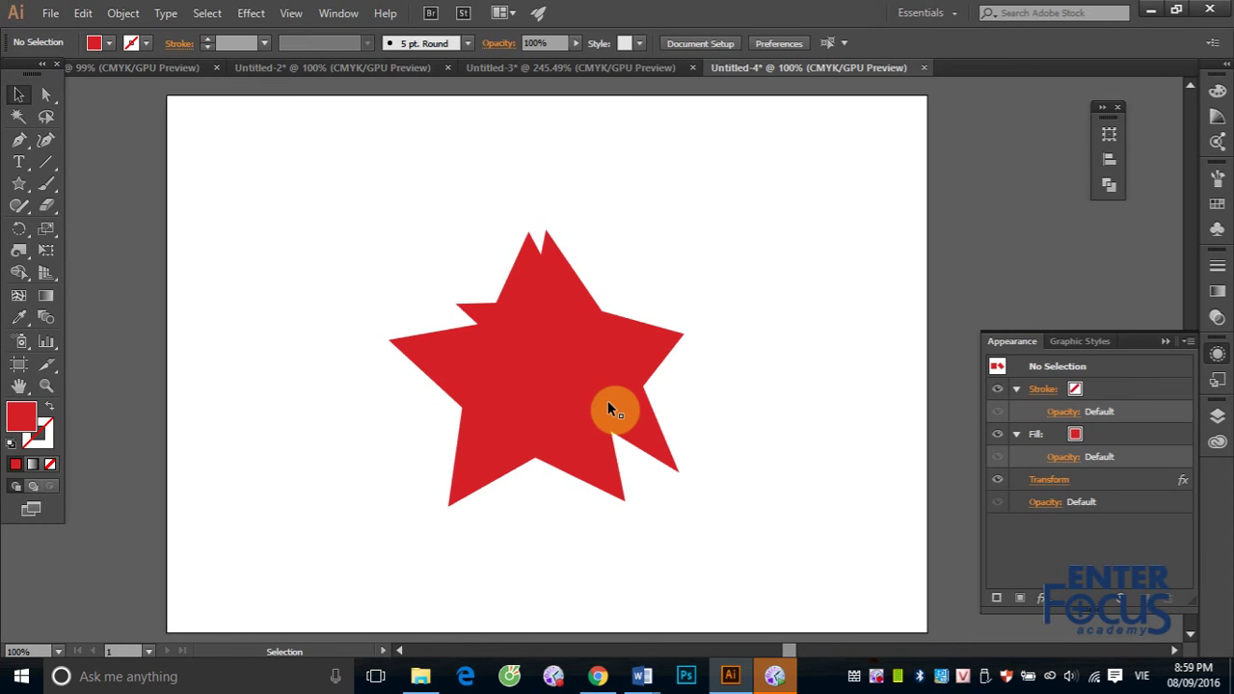
- Undo the Transform effect and reselect the plain star with the Scale tool
key(ctrl+z)
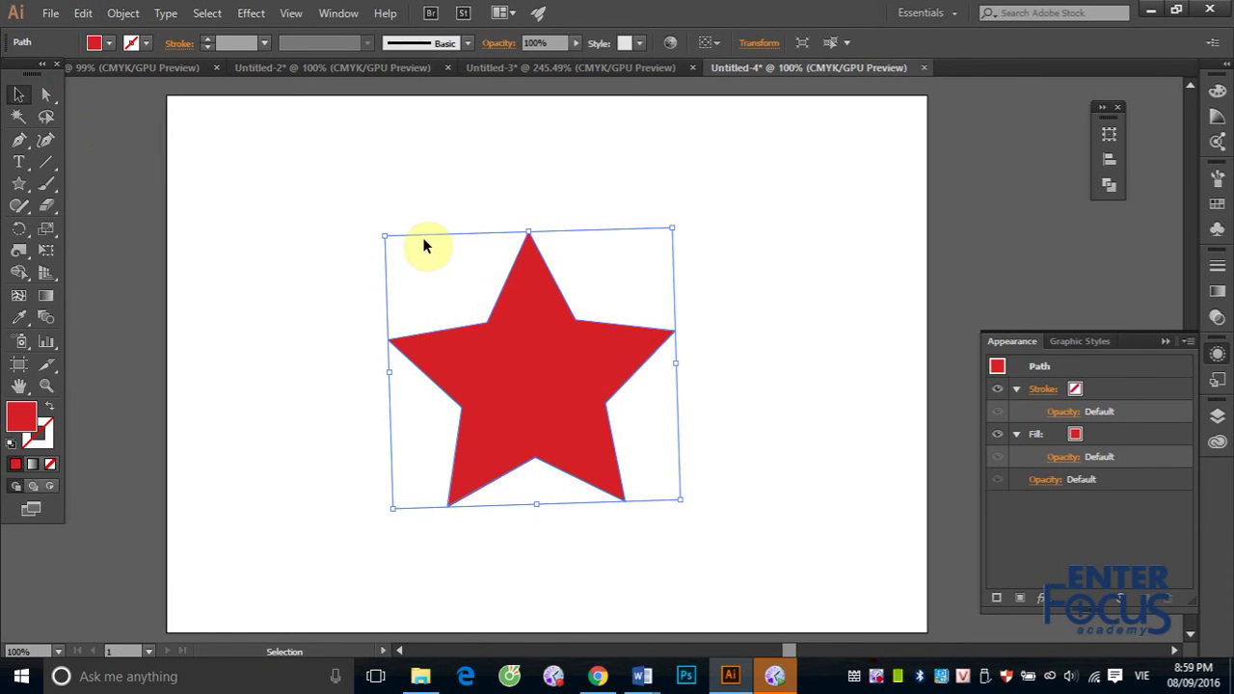
click(489, 346)
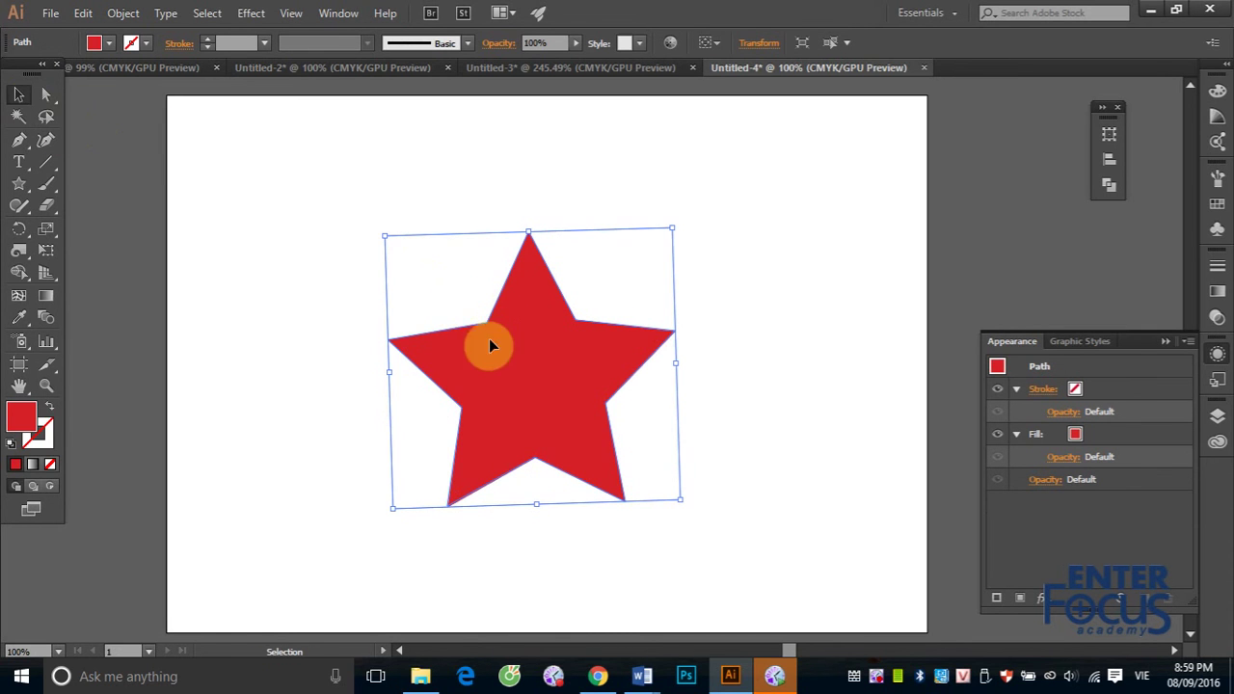
click(47, 229)
click(573, 350)
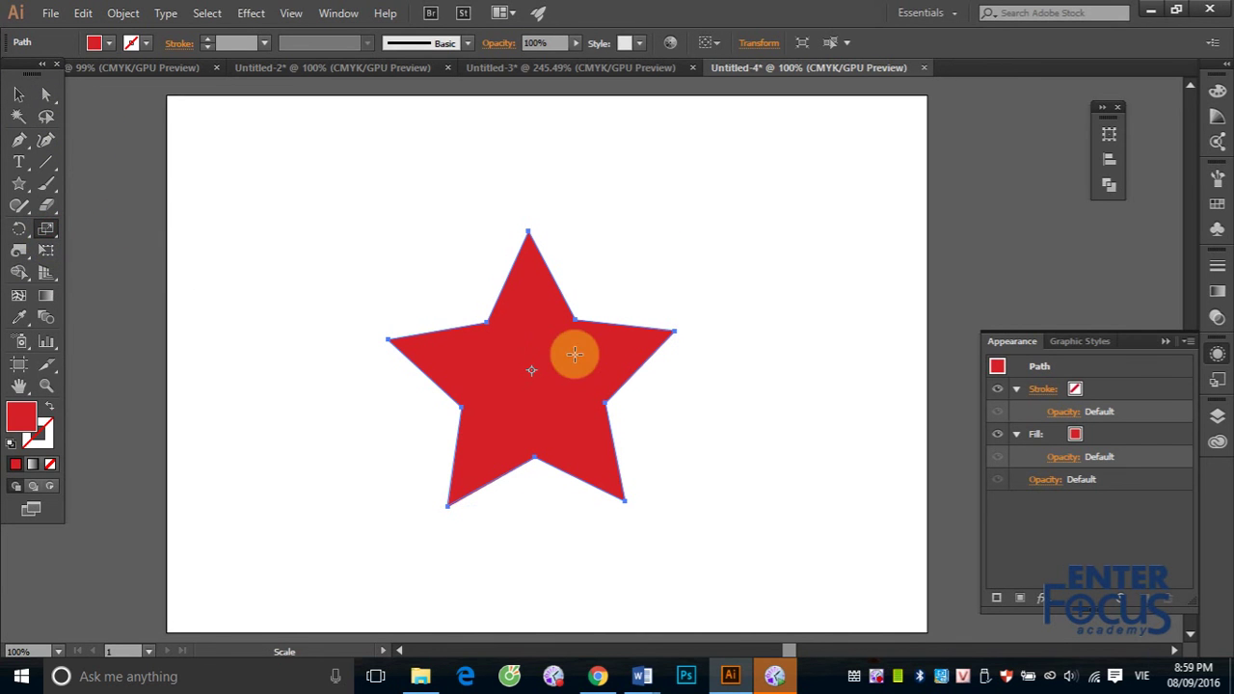
- Non-uniformly scale the star to 100% horizontal and 50% vertical
double_click(47, 229)
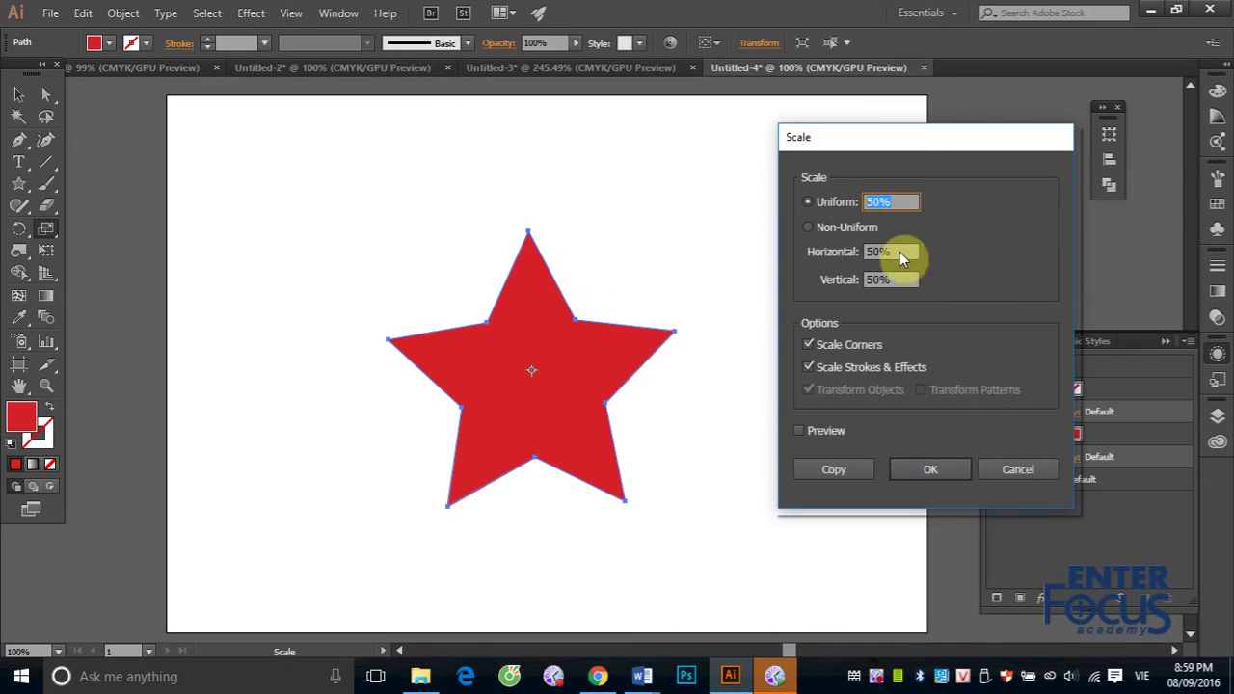
click(810, 230)
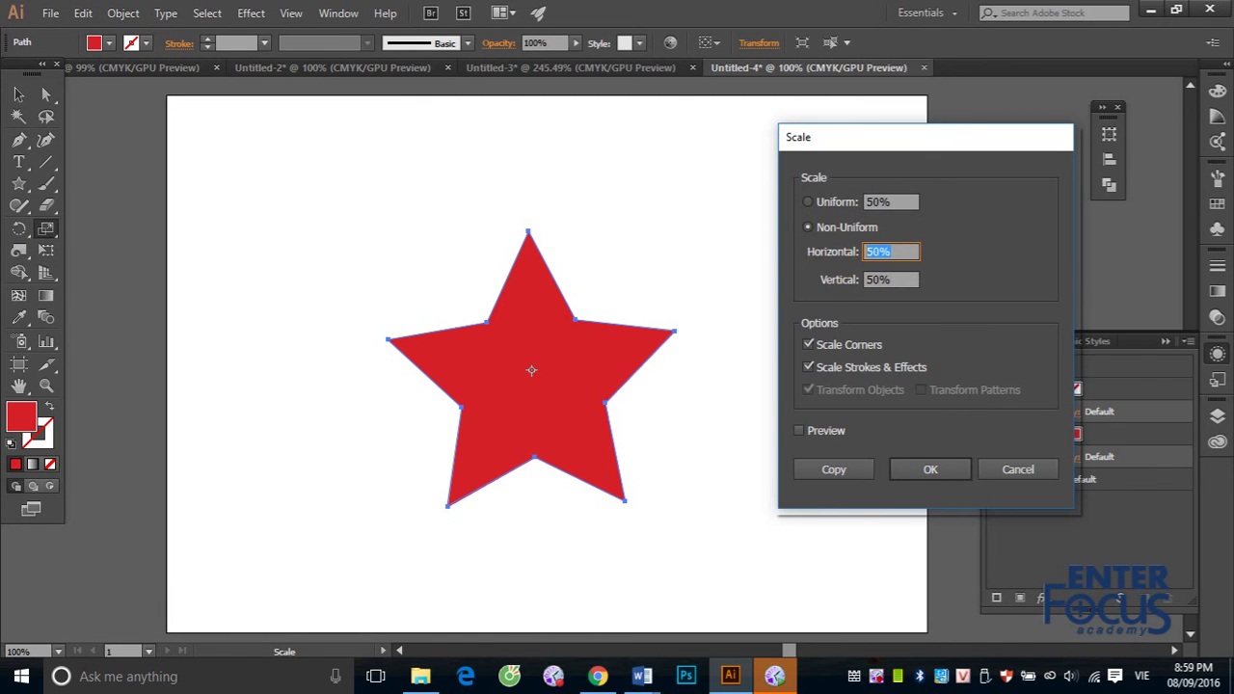
text(100)
click(802, 431)
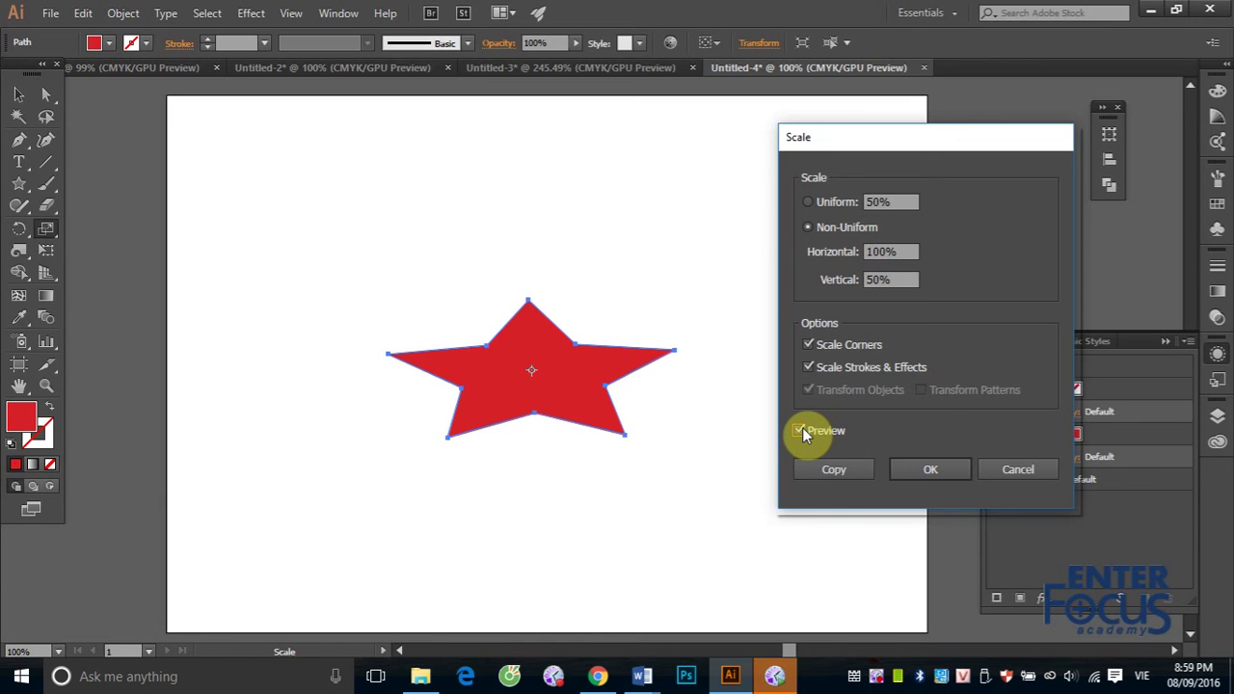
click(931, 468)
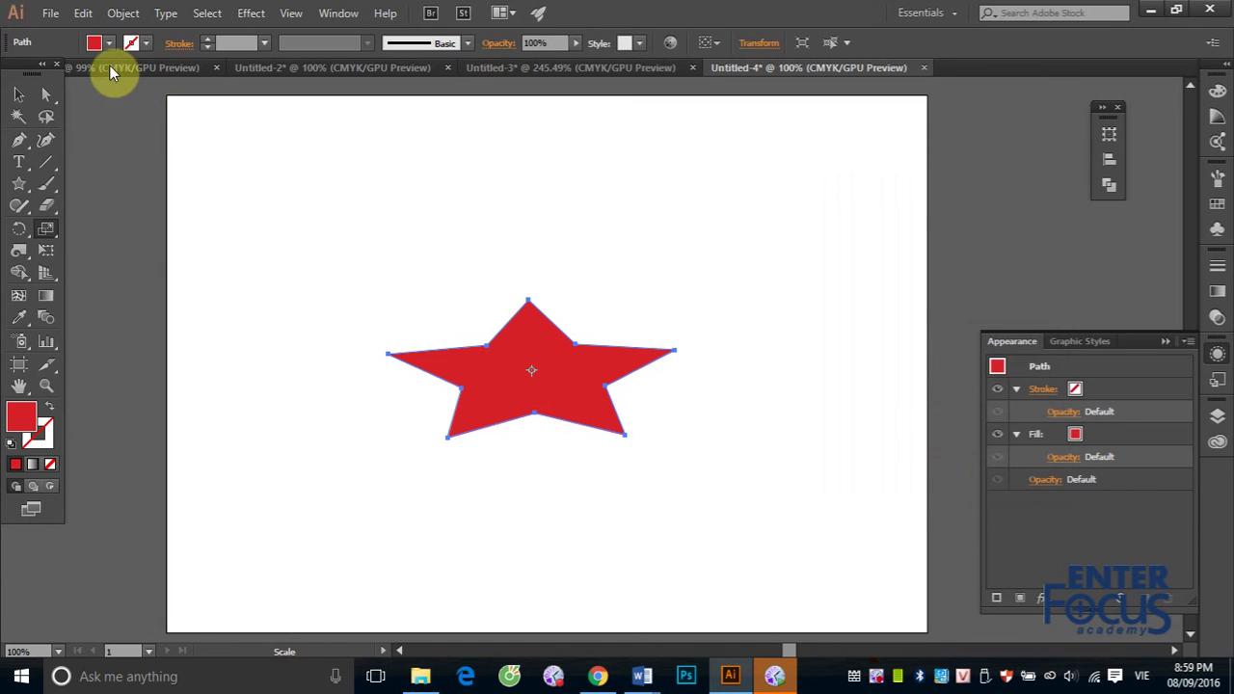
- With the Selection tool, shift the flattened red star up-right, tilt it about 25°, and open the Effect menu
click(18, 94)
drag(606, 409, 683, 393)
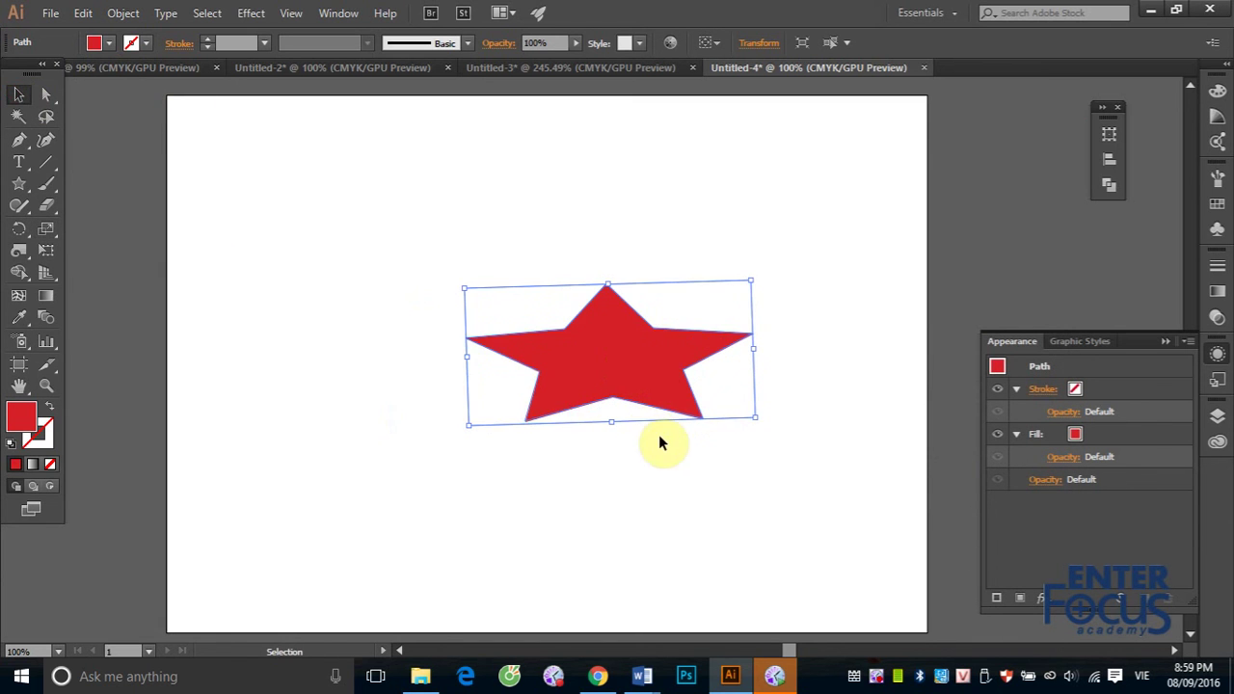
drag(762, 427, 749, 502)
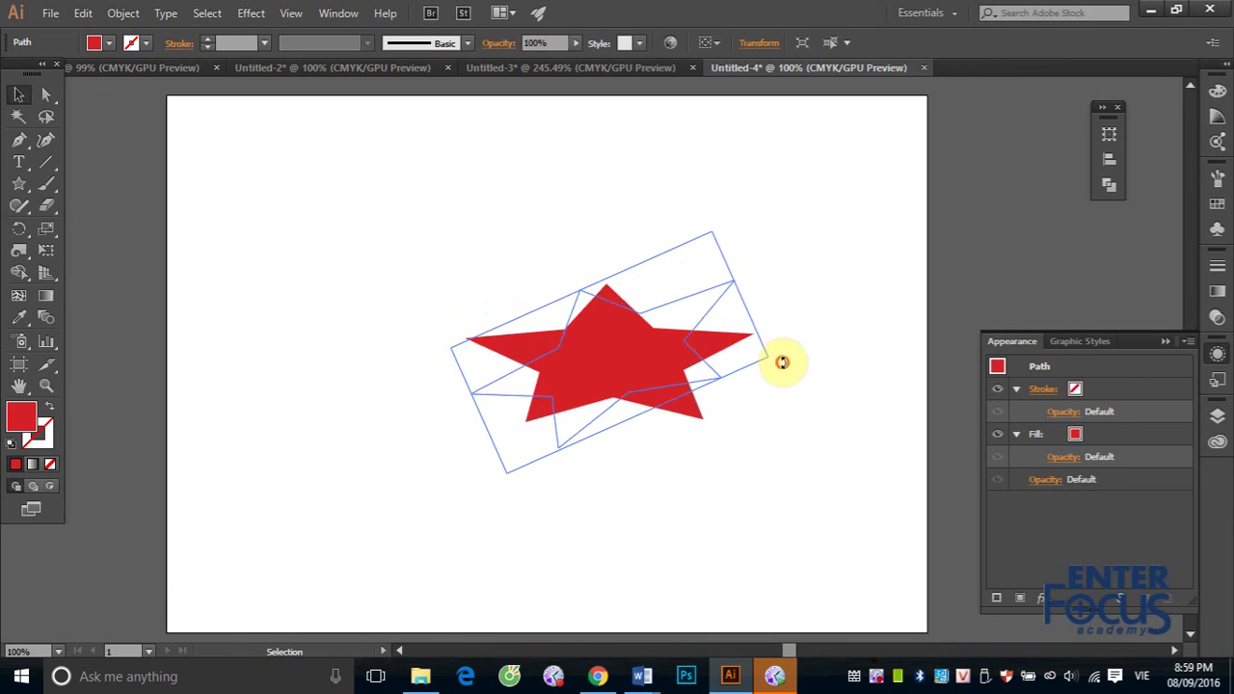
click(606, 386)
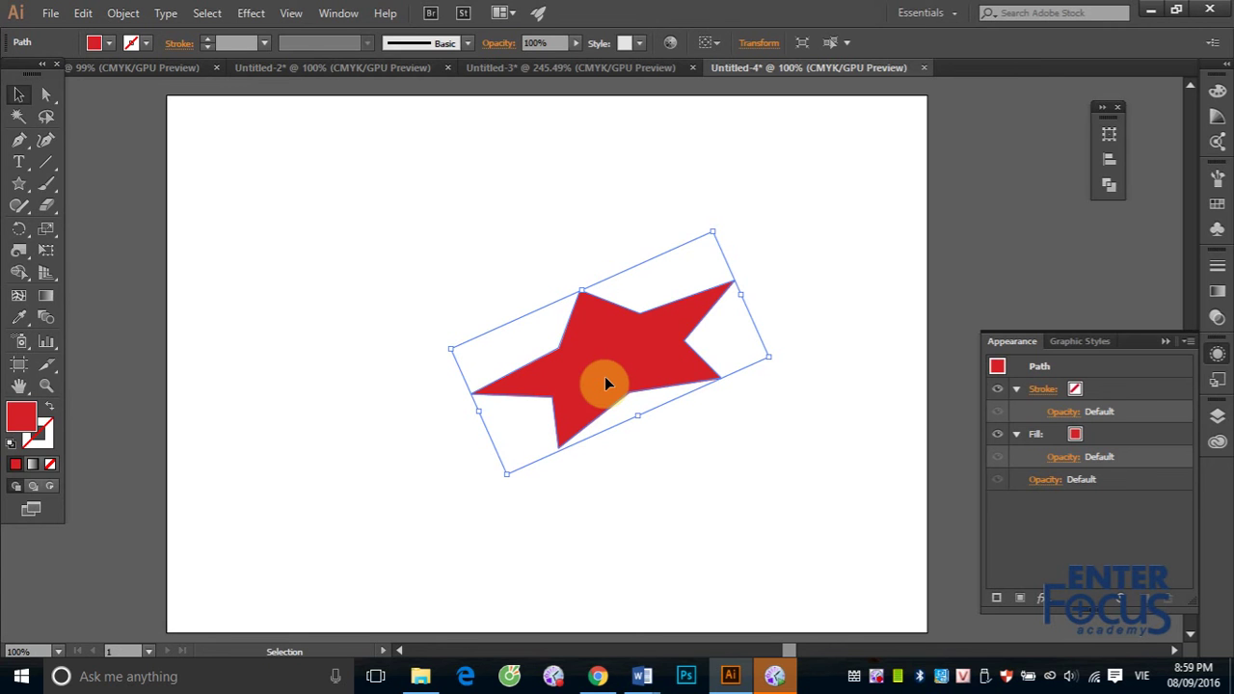
click(251, 13)
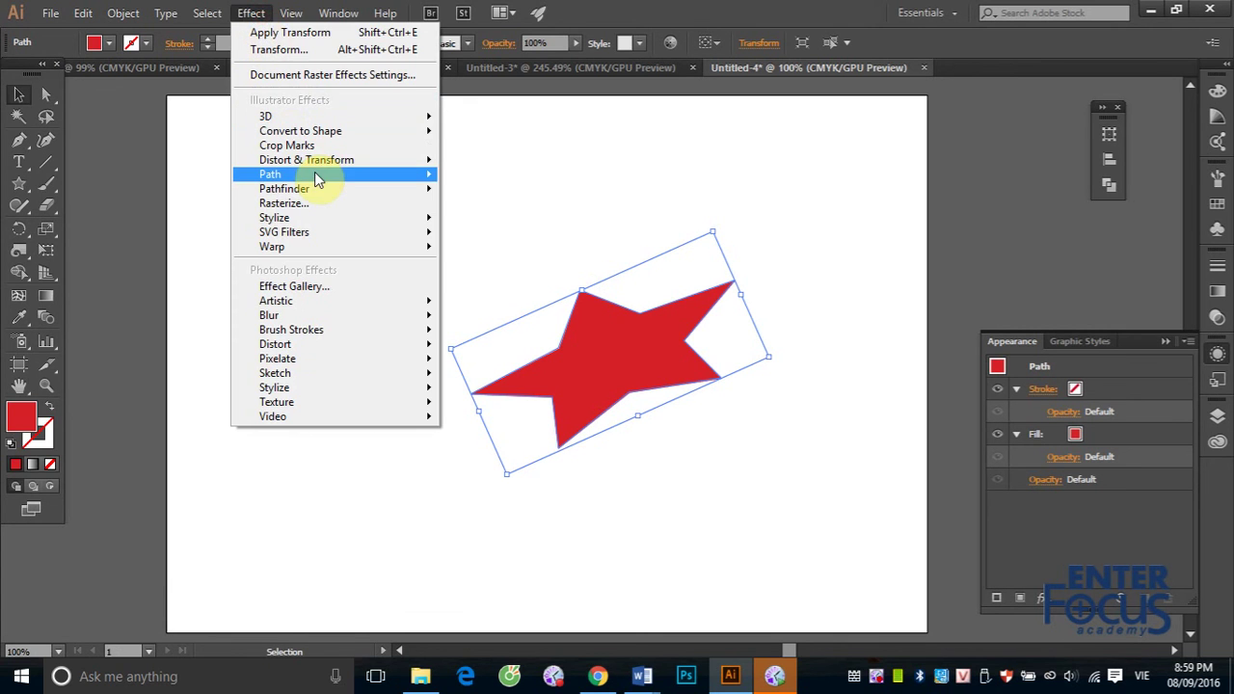